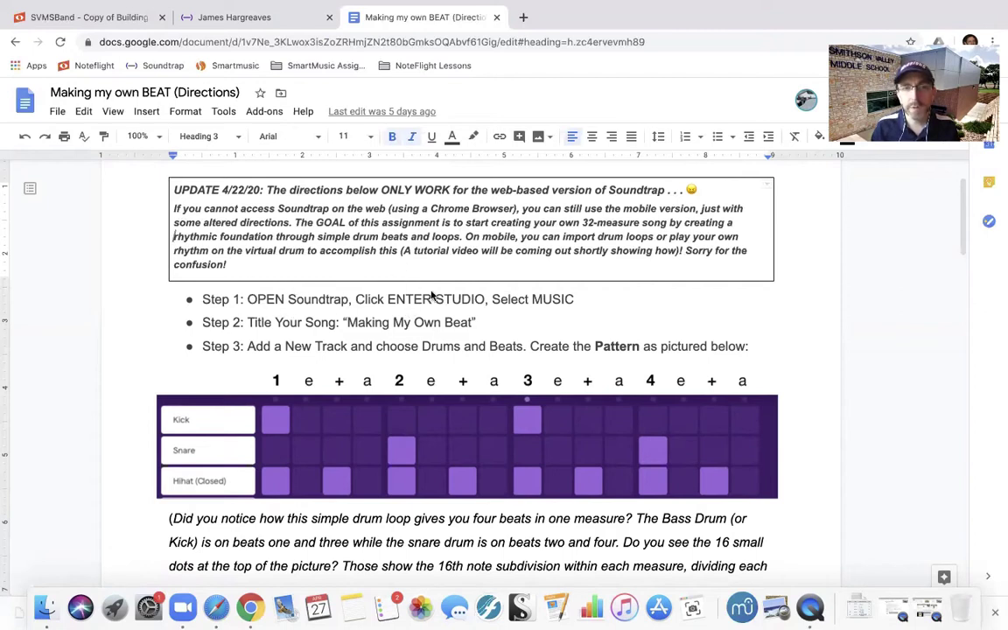
Switch to Soundtrap, enter the studio, glance at the demo projects and create a new music project from scratch
left_click(271, 18)
left_click(47, 94)
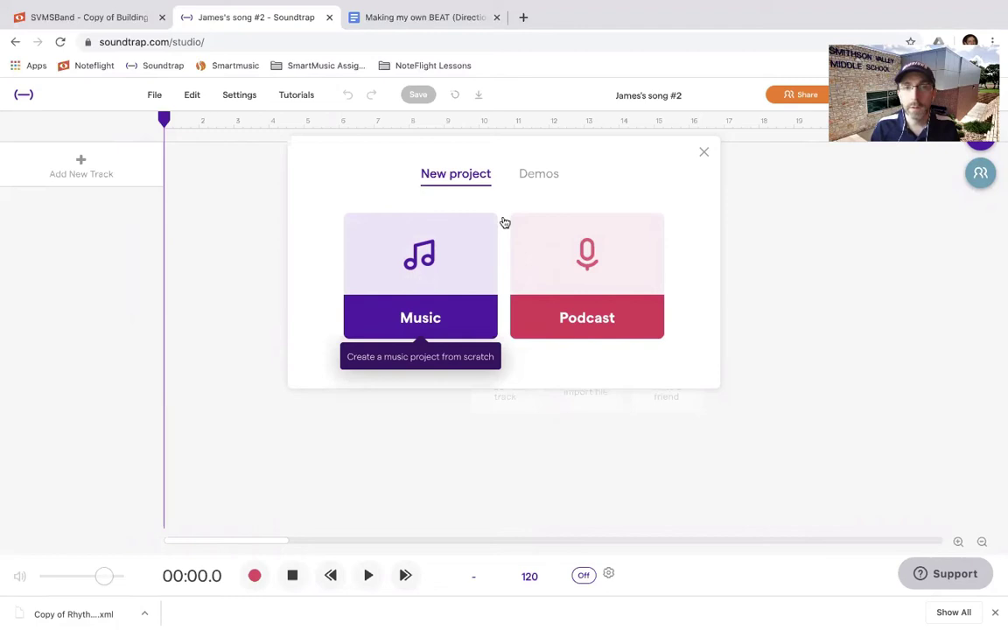
left_click(540, 175)
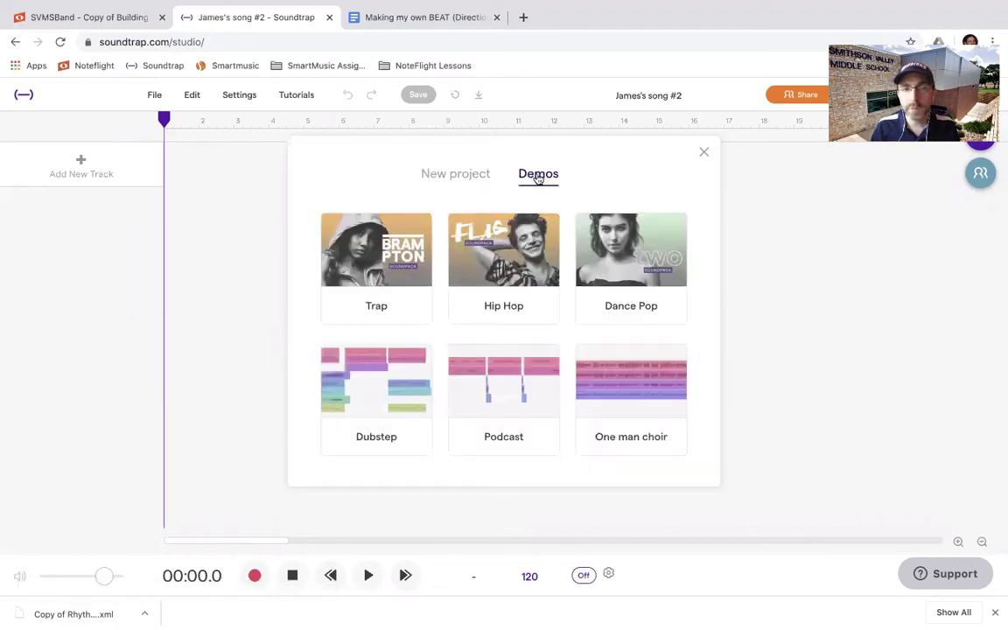
left_click(470, 180)
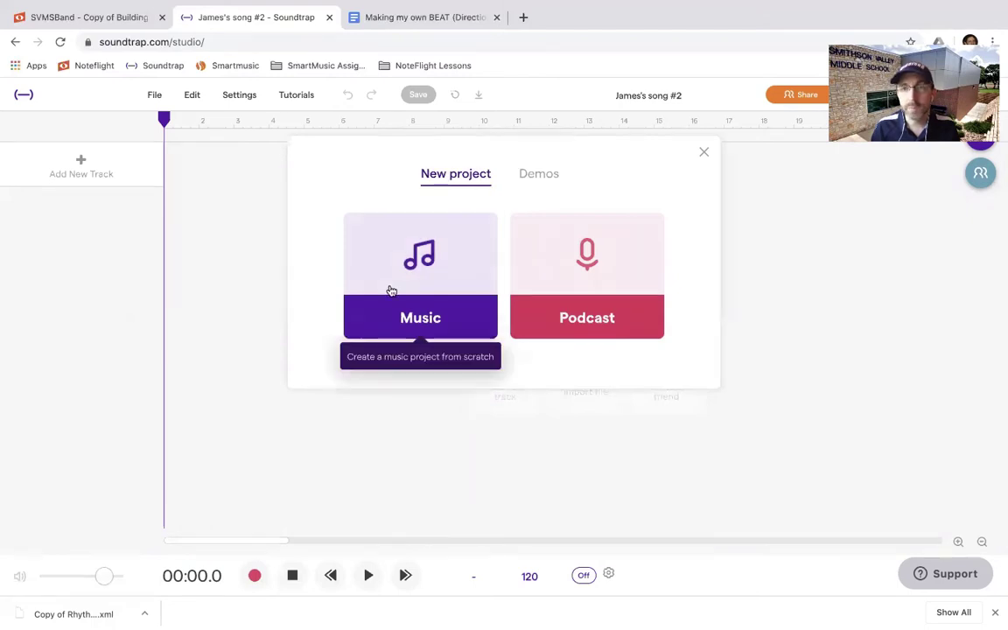
left_click(418, 250)
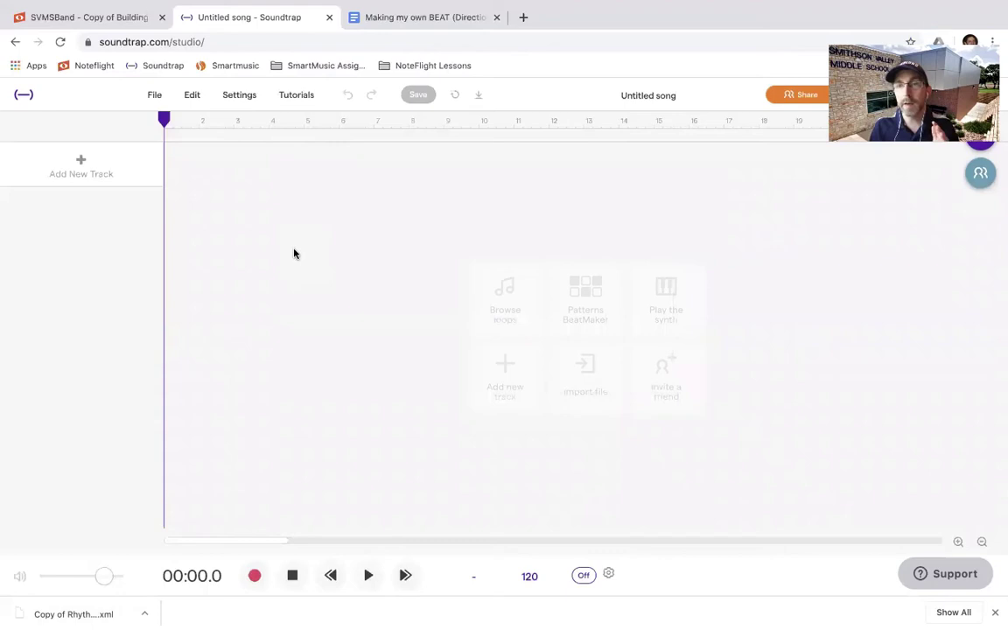
Check the song title in the directions document, then title the Soundtrap project "Making My Own Beat!"
left_click(414, 14)
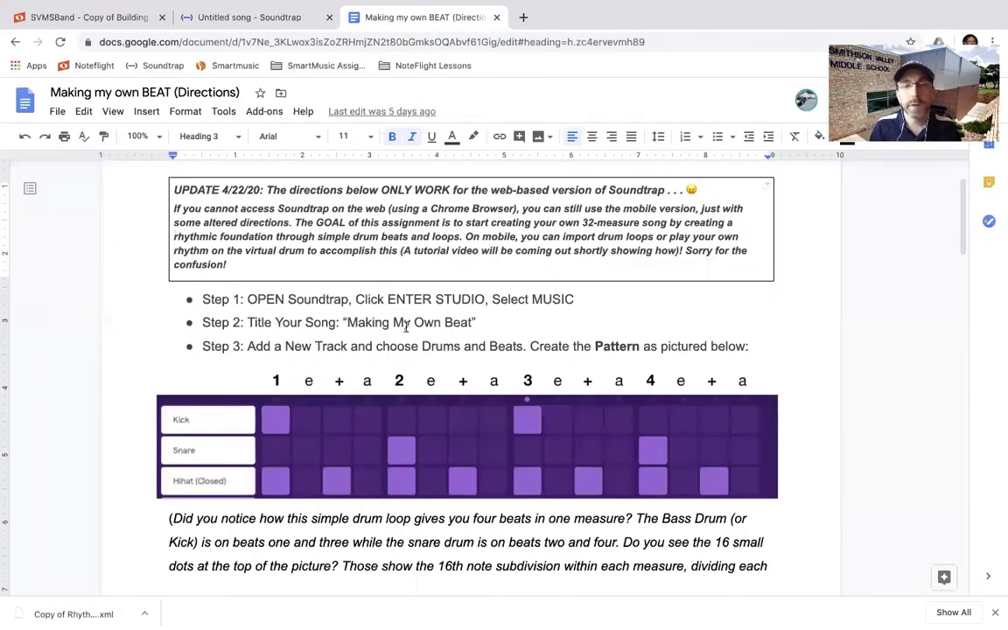
left_click(276, 17)
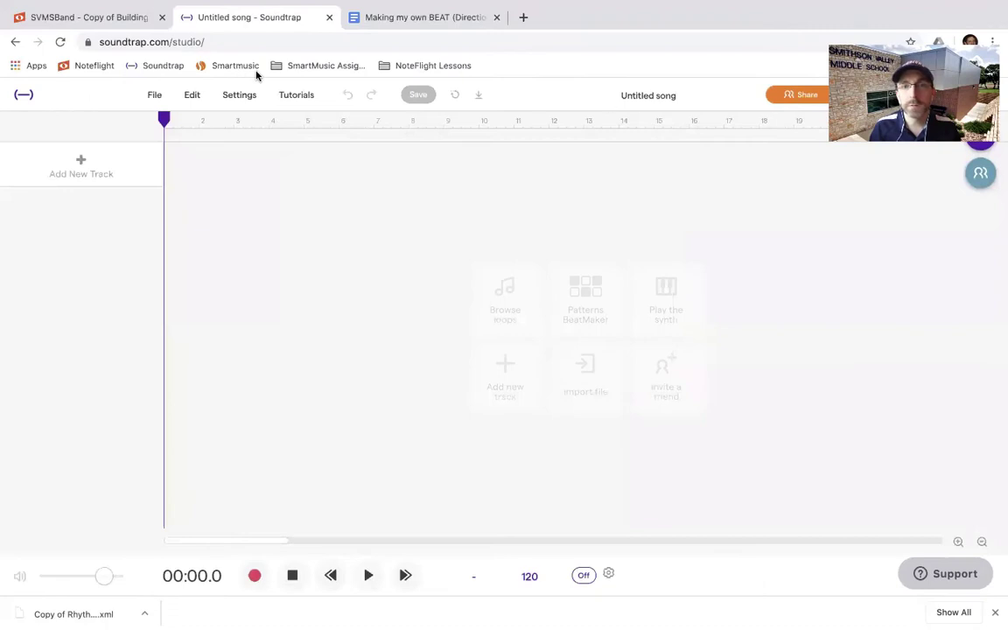
left_click(684, 93)
type("Making My Own Beat!")
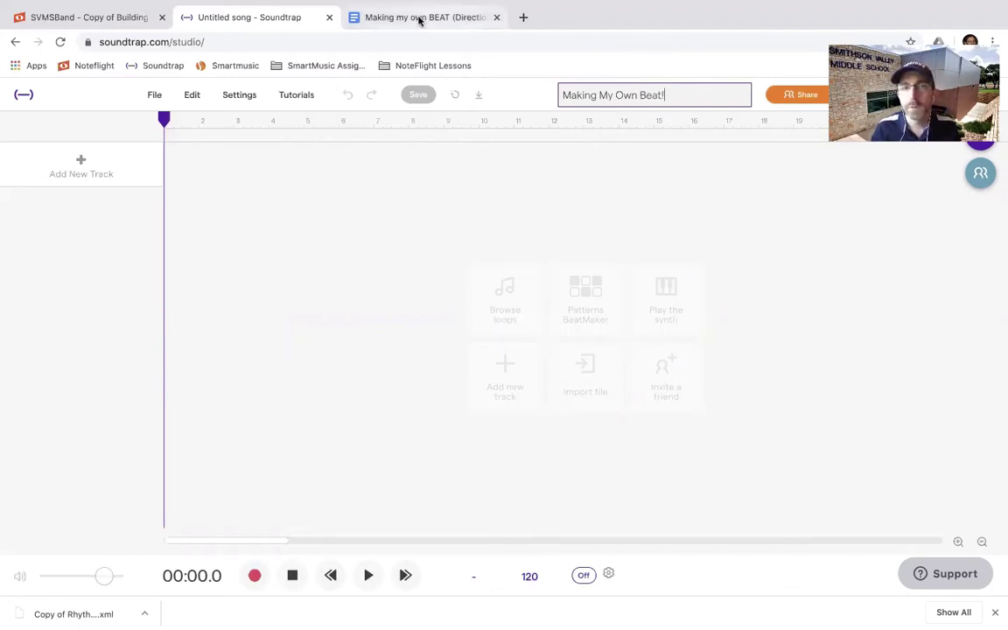
Check the track step in the directions document and add a new Drum & beats track to the Soundtrap project
left_click(421, 18)
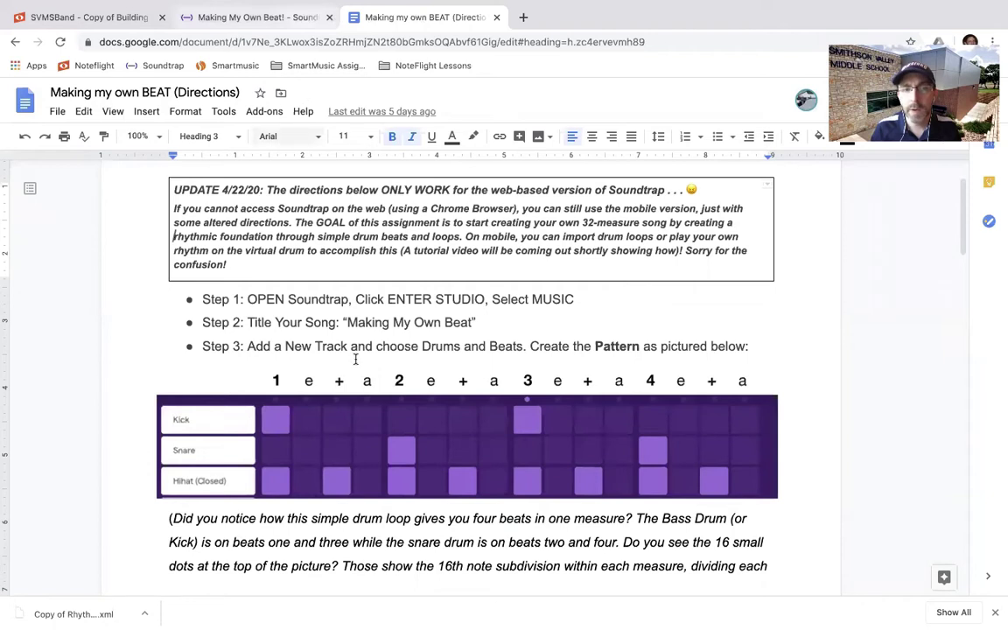
left_click(276, 25)
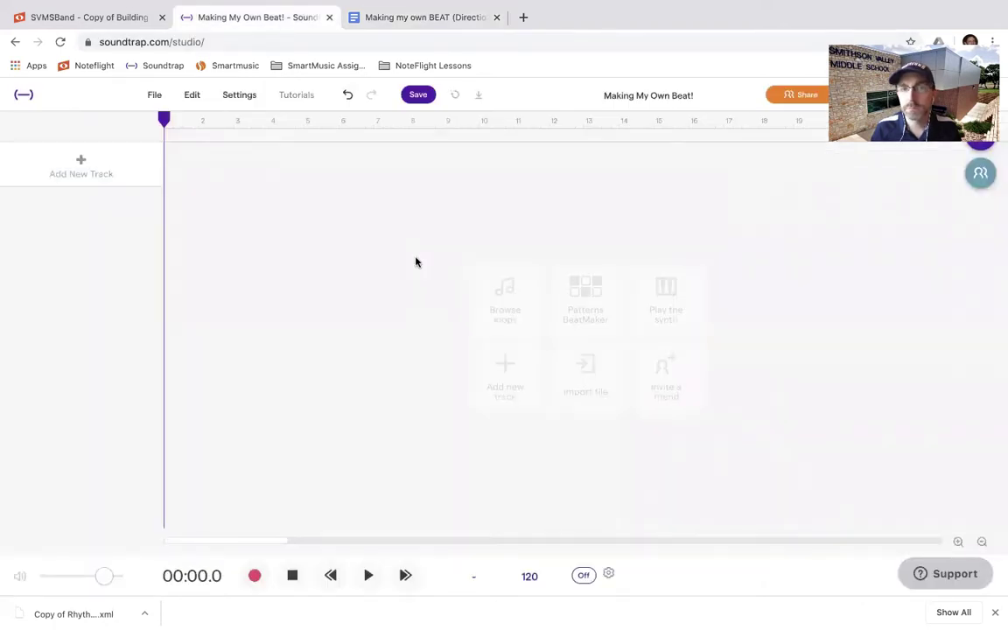
left_click(82, 166)
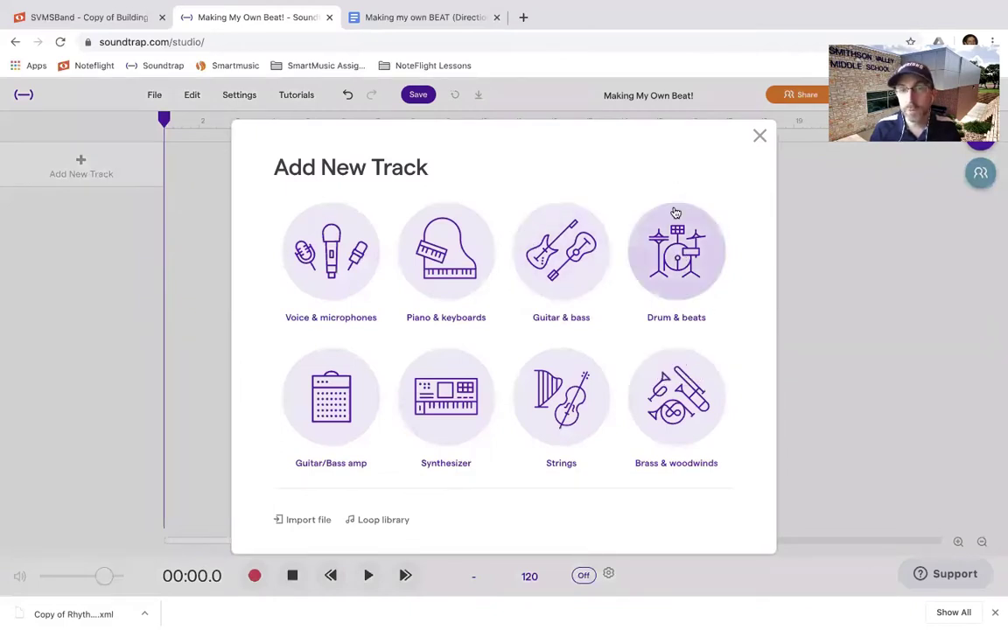
left_click(685, 280)
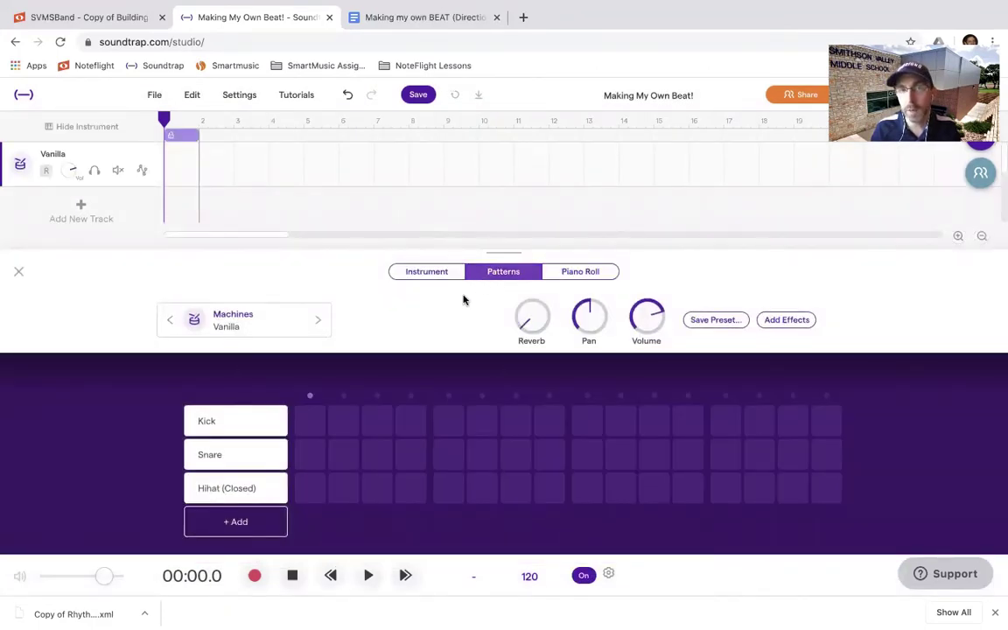
View the drum track's piano roll and instrument views, and try out the crash, hi-hat and bass drum pads
left_click(422, 274)
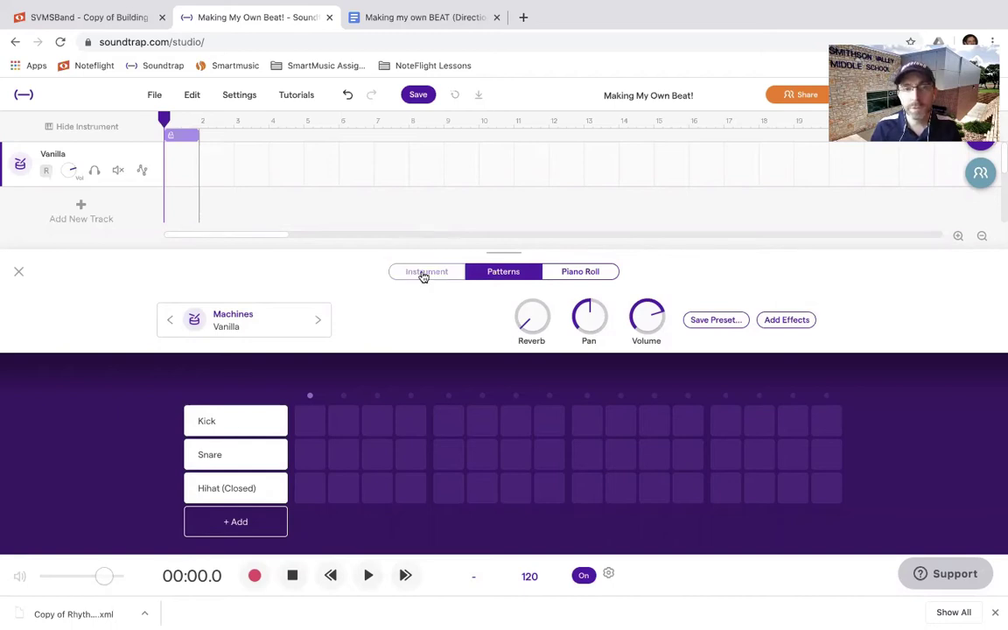
left_click(580, 273)
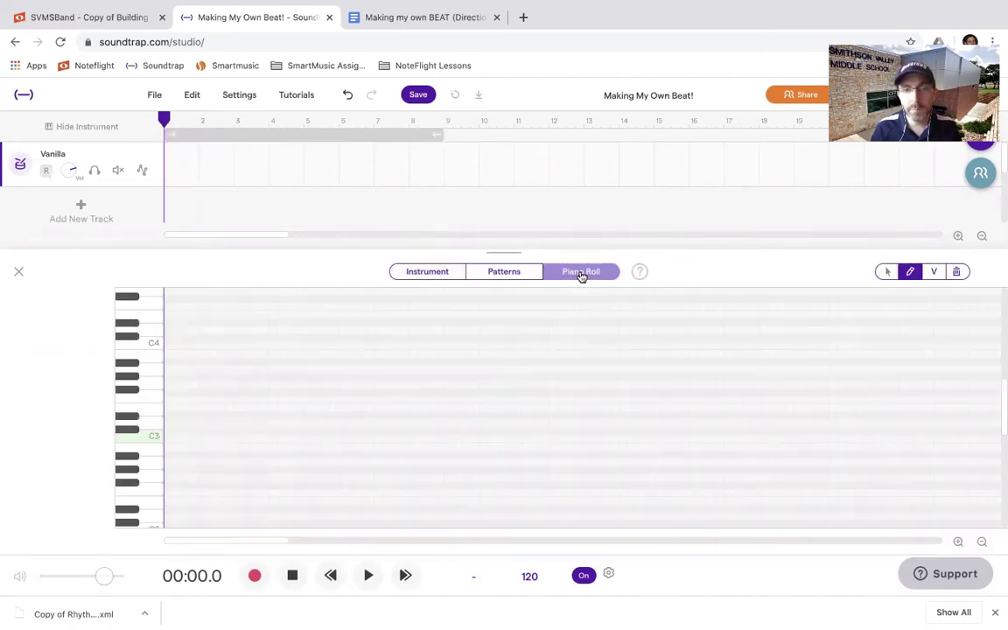
left_click(434, 276)
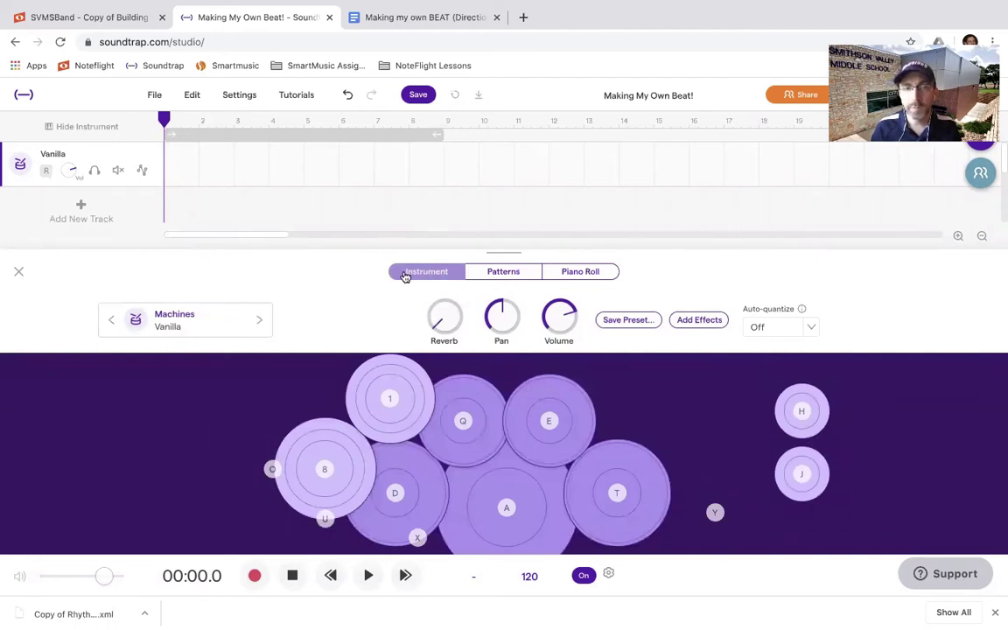
key("r")
left_click(324, 482)
left_click(322, 480)
left_click(322, 480)
left_click(363, 446)
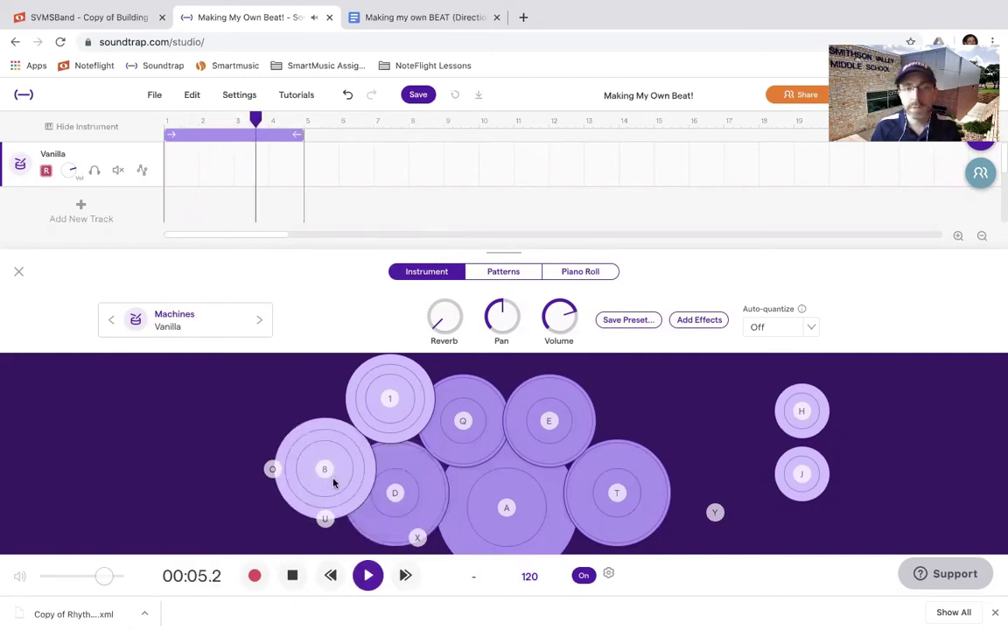
left_click(501, 506)
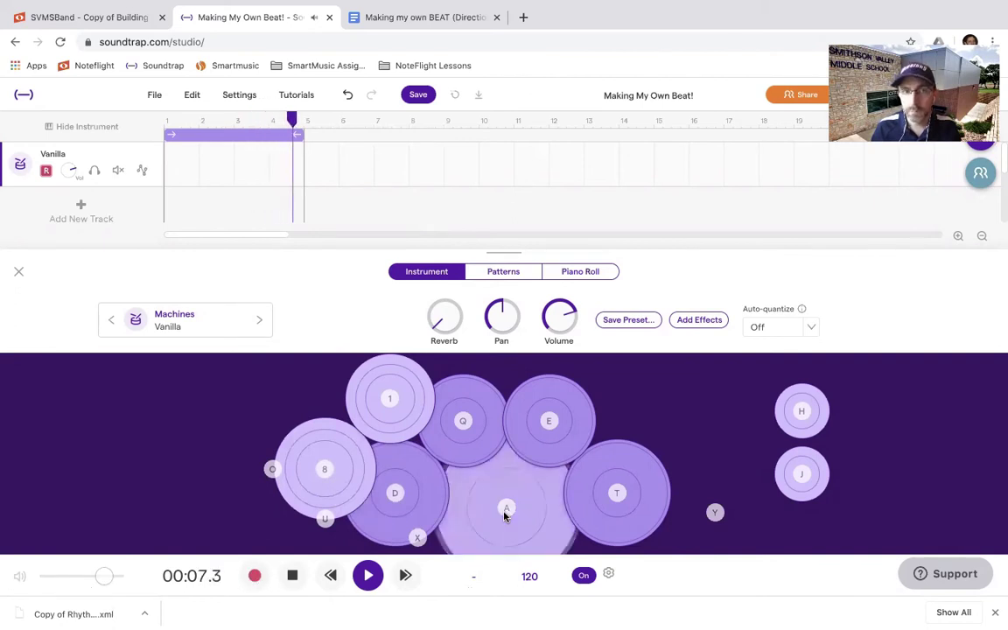
left_click(505, 516)
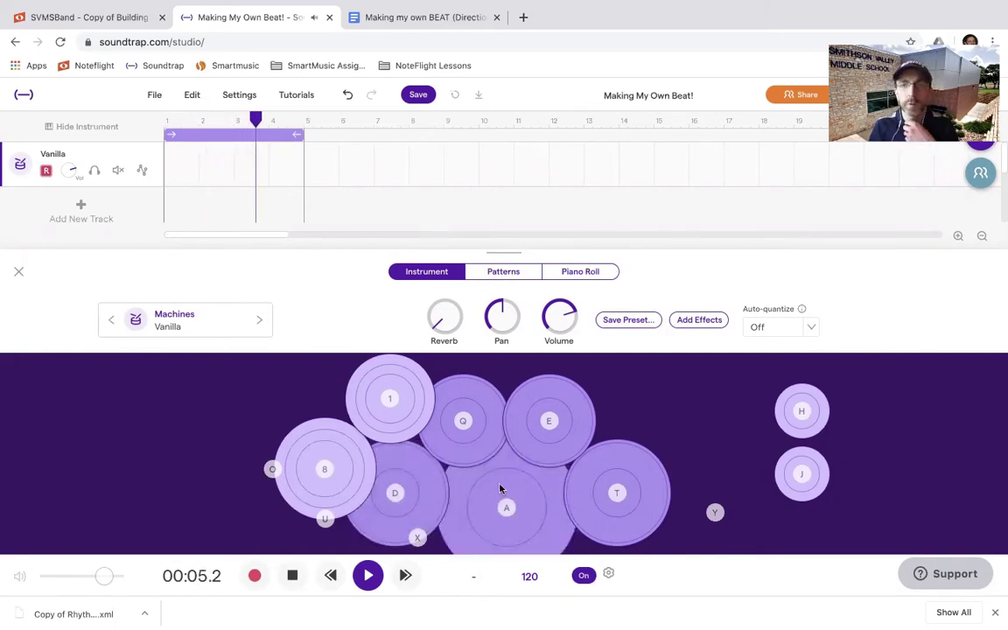
Lower the computer's sound volume by several levels and stop the playback
key("XF86AudioLowerVolume")
key("XF86AudioLowerVolume")
key("XF86AudioLowerVolume")
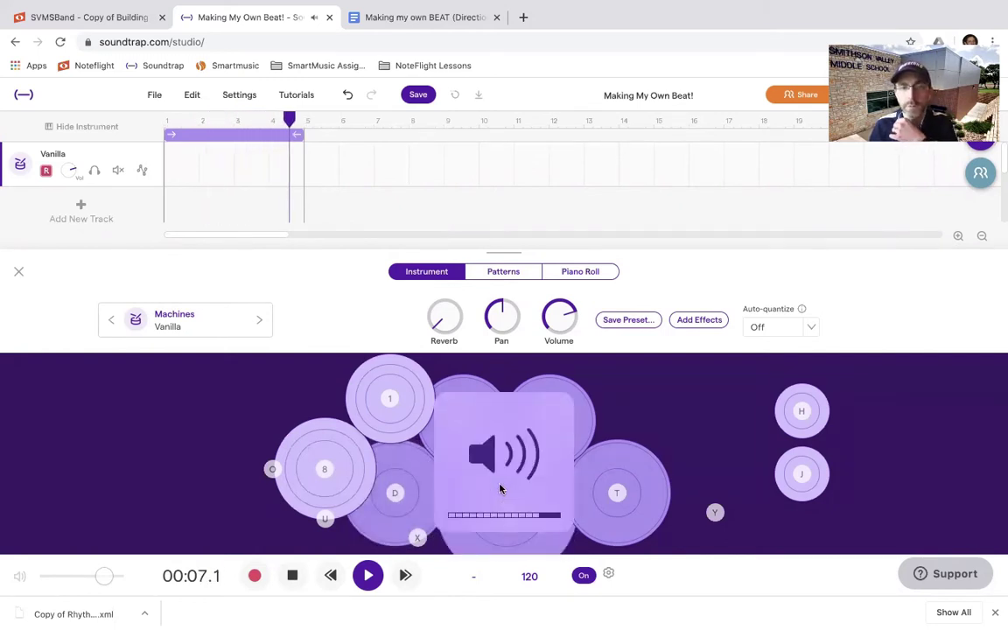
key("XF86AudioLowerVolume")
key("XF86AudioLowerVolume")
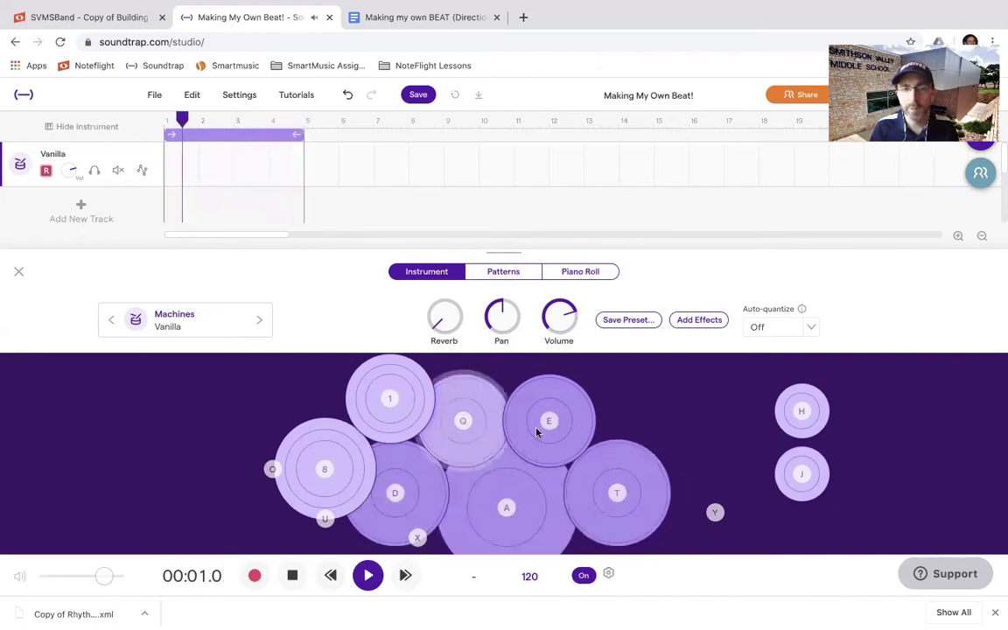
left_click(368, 574)
Preview the Clean Black and Clean Red drum kits and set the track's instrument to Clean Red
left_click(196, 319)
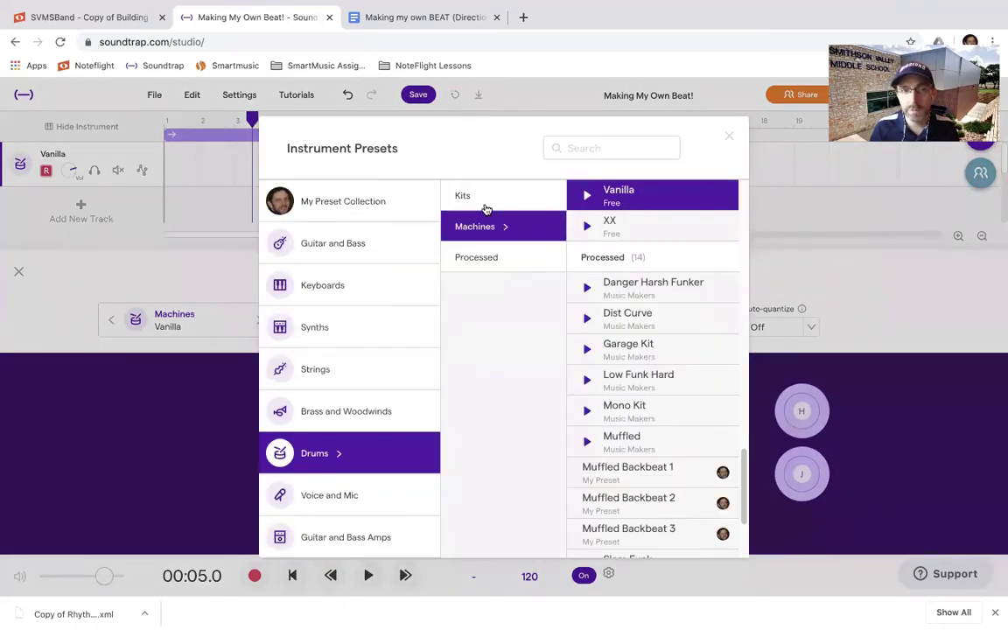
scroll(637, 288, "up", 10)
scroll(636, 250, "up", 10)
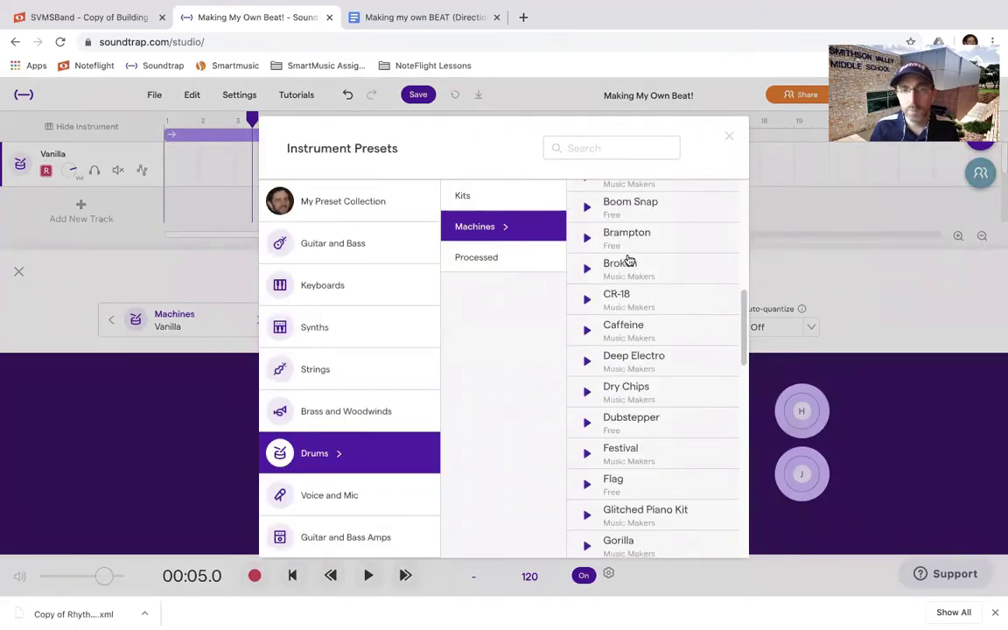
left_click(586, 227)
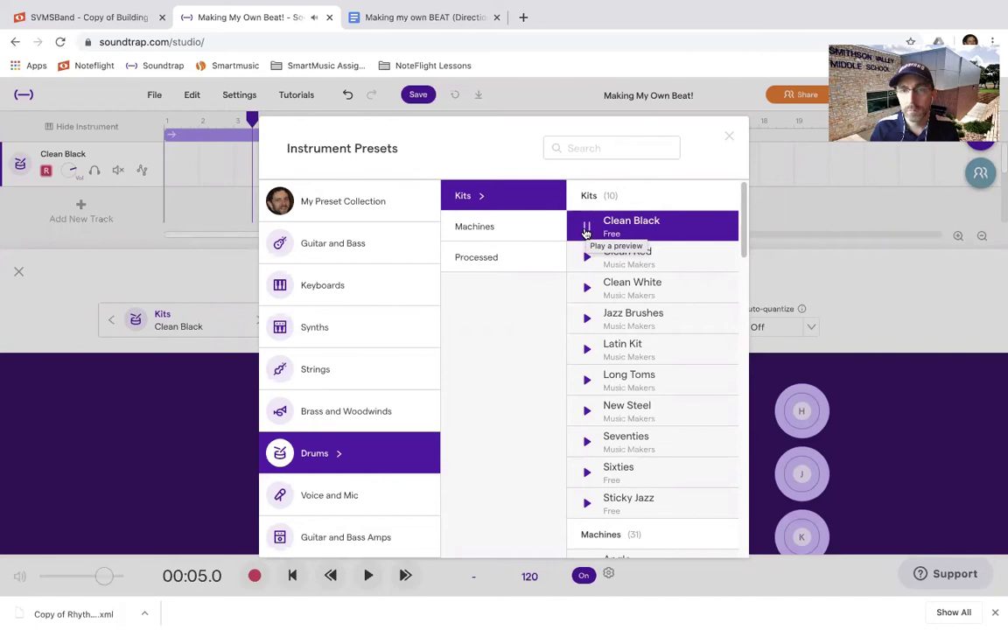
left_click(588, 255)
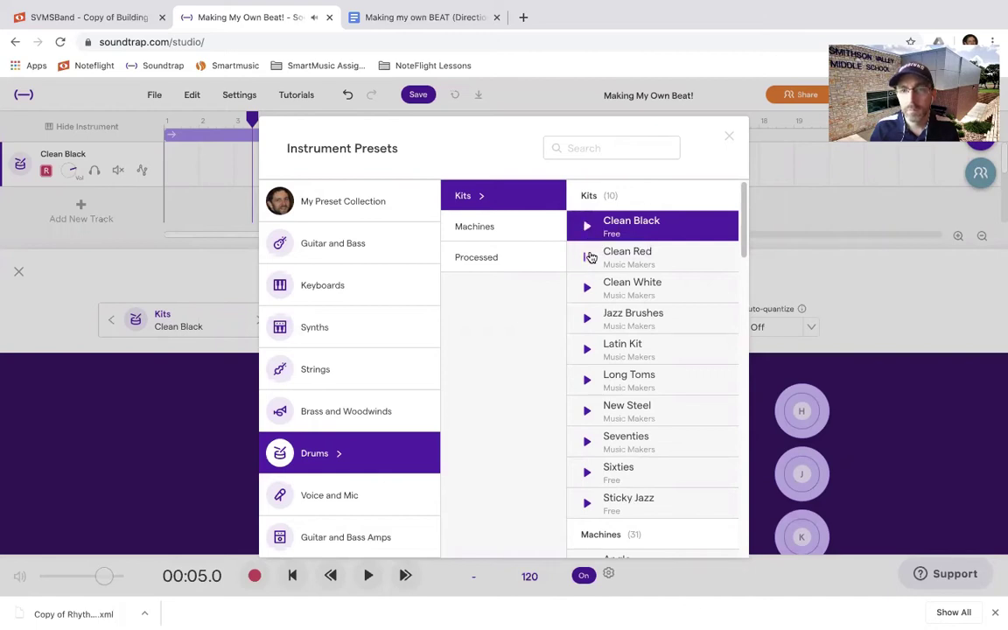
left_click(653, 259)
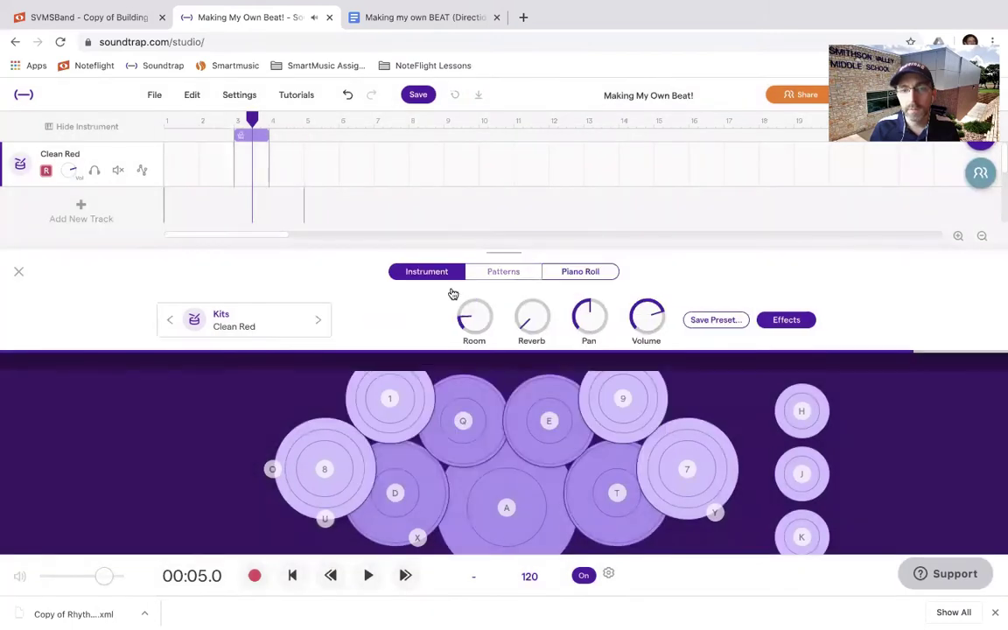
Try inserting an empty region in measure 1 of the drum track from the pattern view, and undo it
left_click(503, 271)
left_click_drag(251, 122, 152, 135)
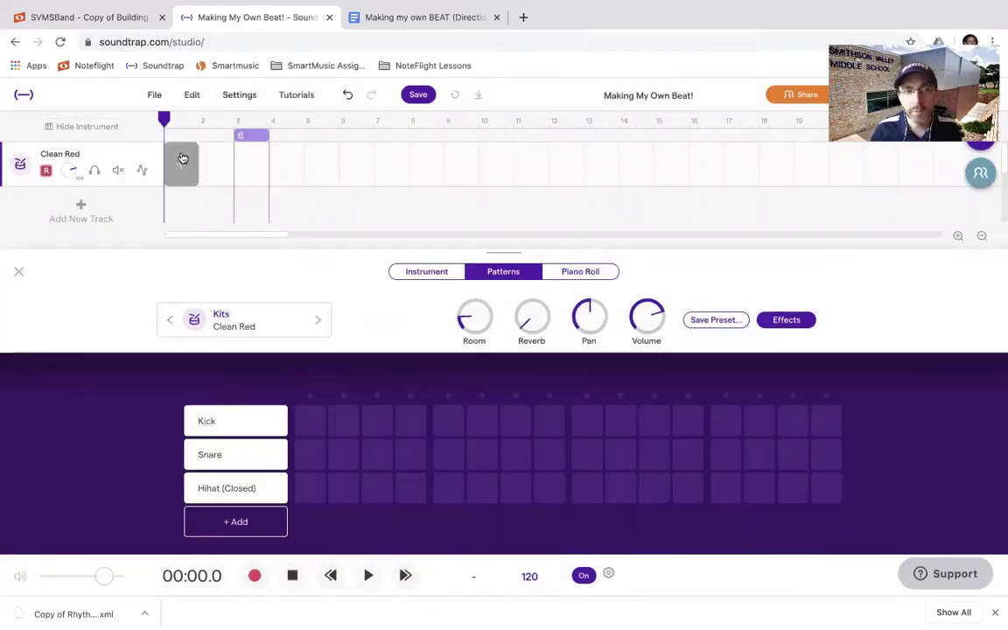
left_click(187, 156)
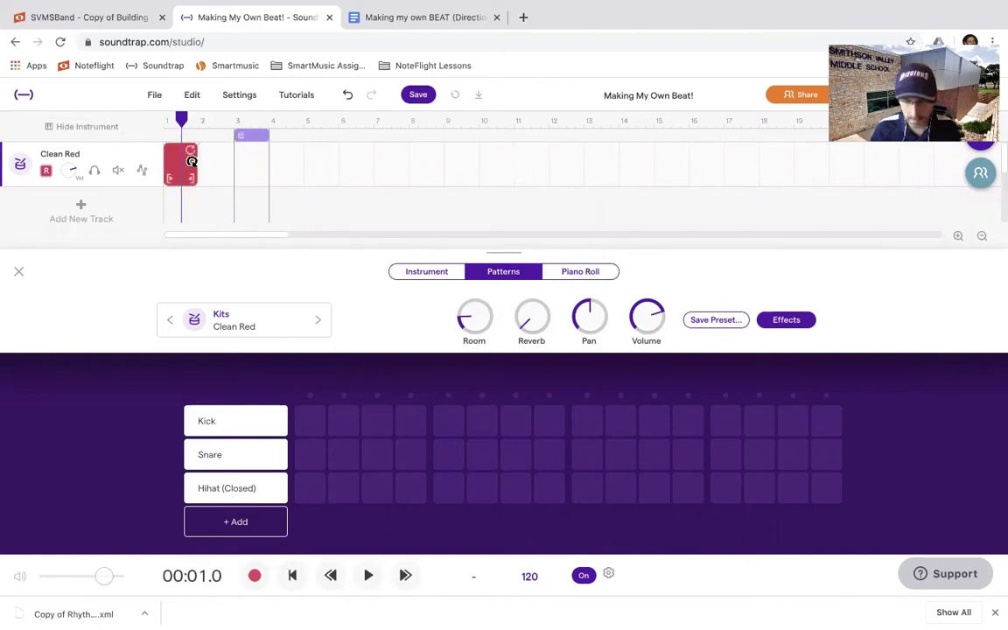
key("ctrl+z")
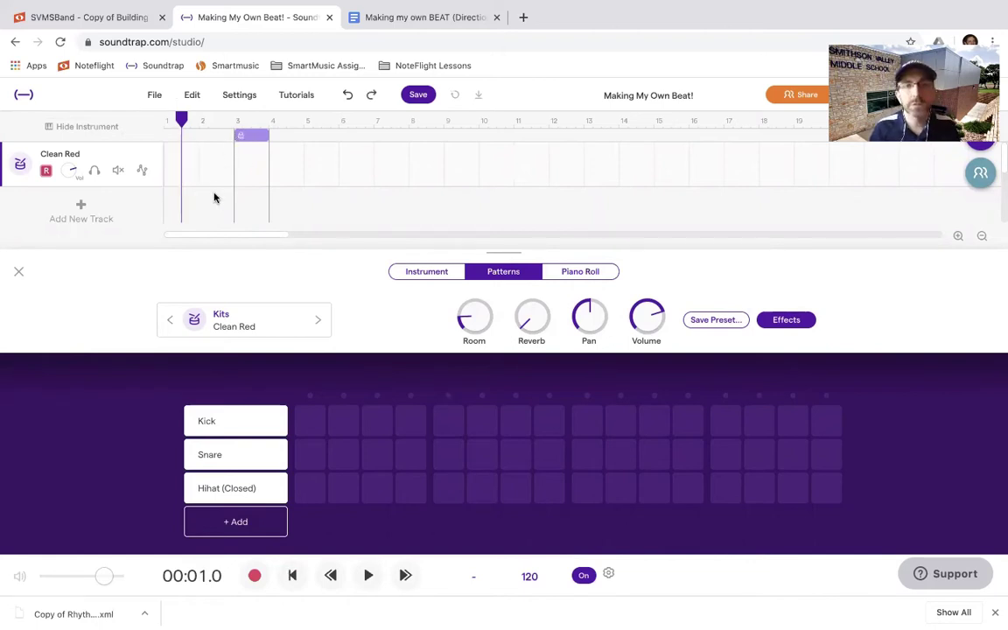
Shorten the loop range to measure 1 in the instrument view and return the playhead to the song's start
left_click(429, 271)
left_click_drag(231, 140, 193, 146)
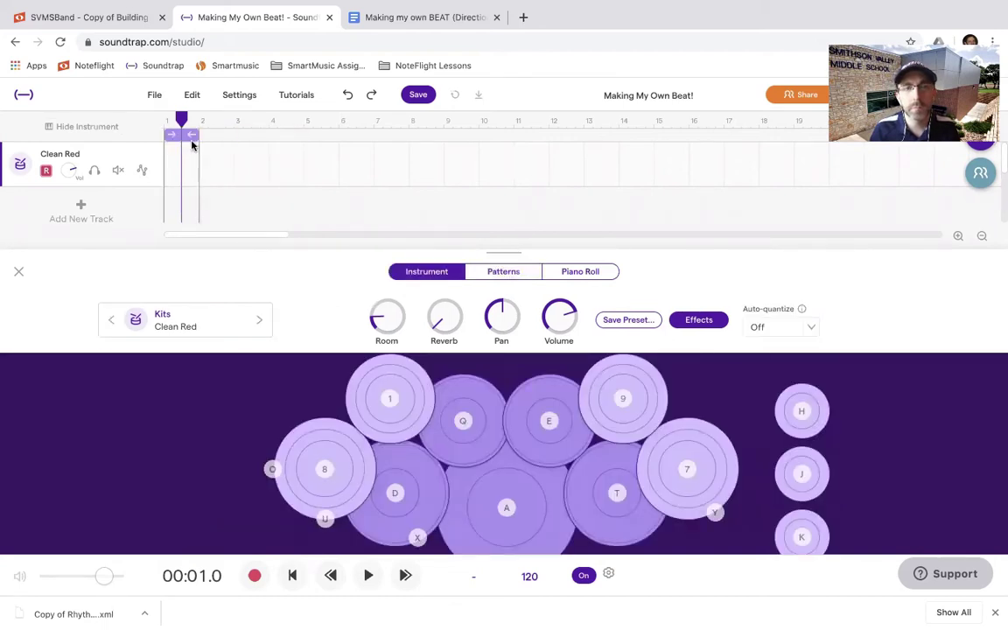
left_click(281, 122)
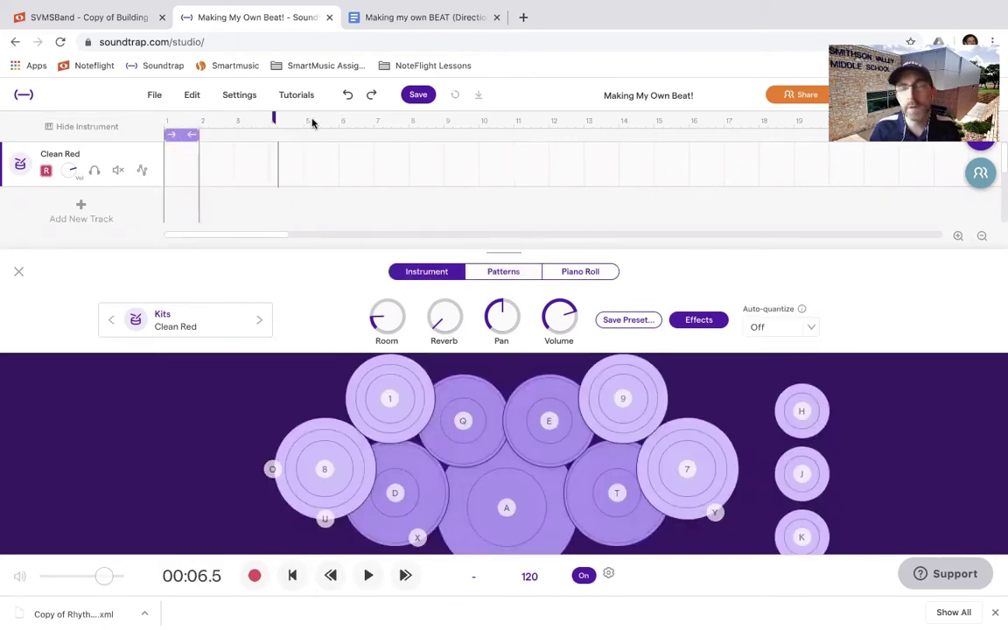
key("space")
key("Return")
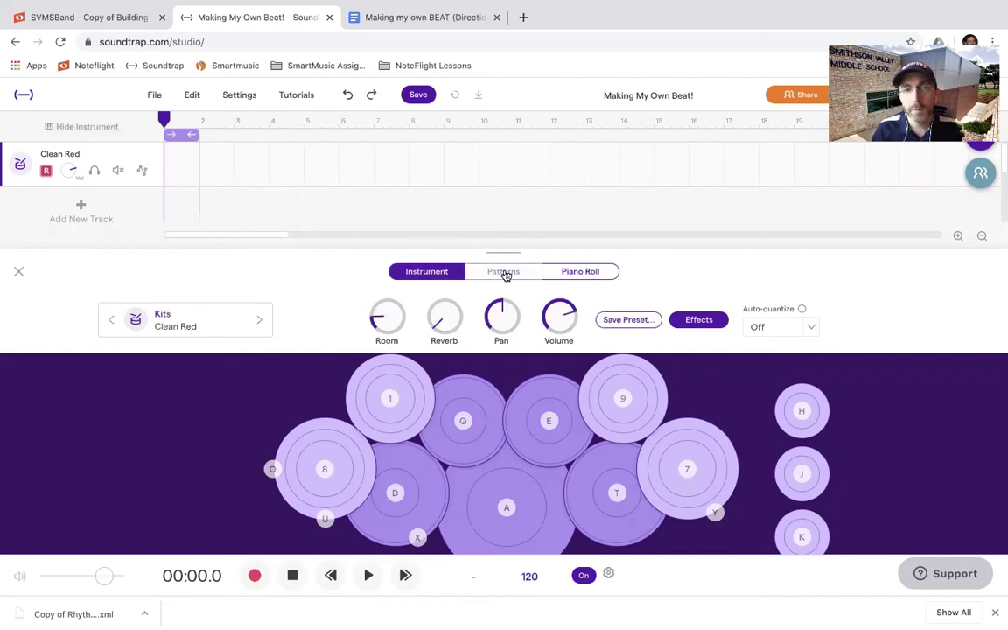
Extend the loop range to the start of measure 8, disable looping and show the track's pattern editor
left_click_drag(192, 136, 399, 136)
left_click(349, 136)
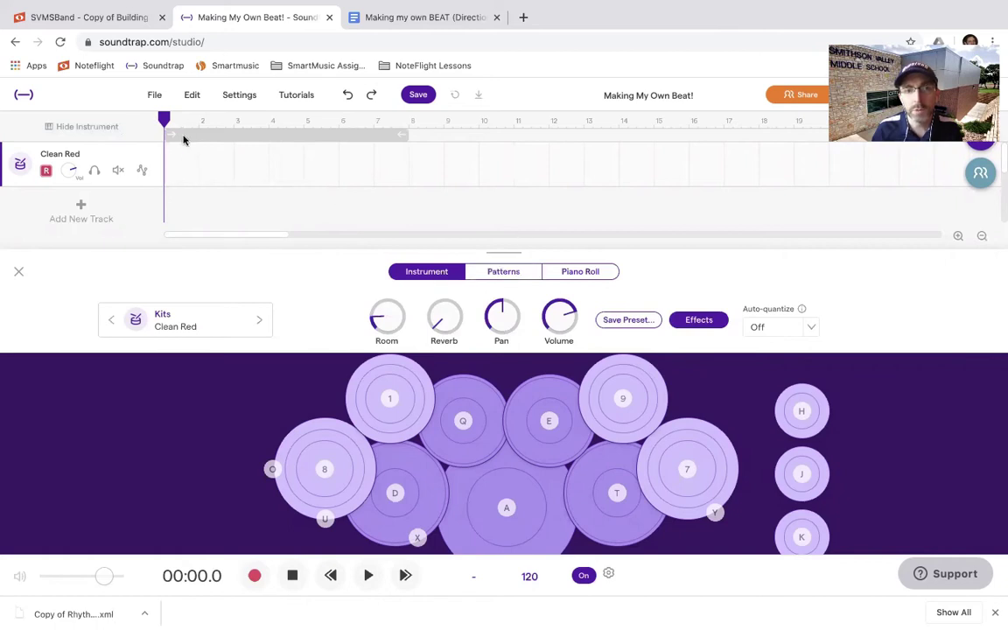
left_click(515, 274)
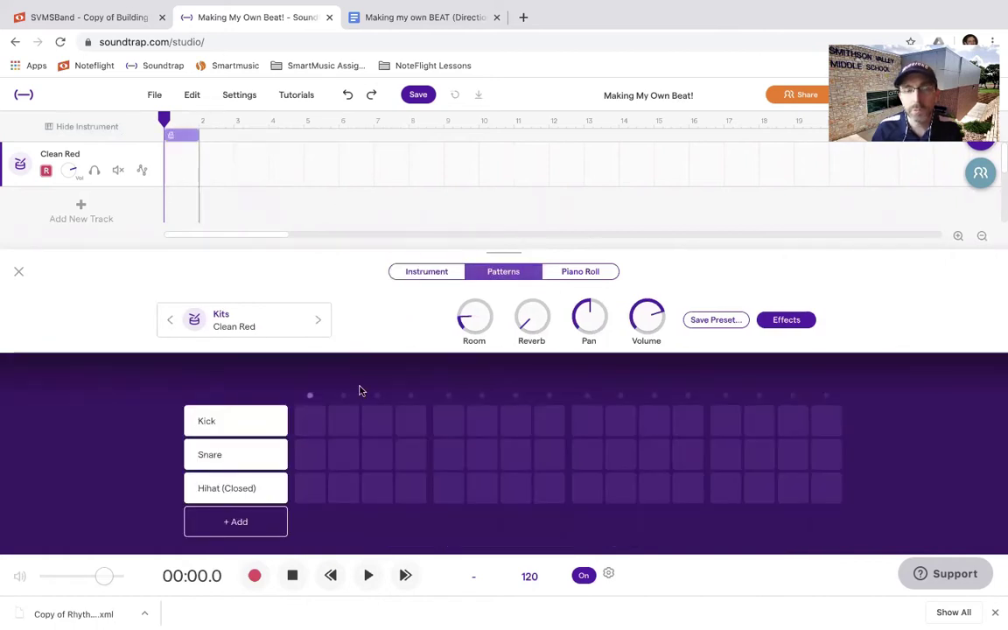
Check the pattern picture in the Google Docs directions, and in Soundtrap place kick hits on beats 1 and 3 and snare hits on beats 2 and 4
left_click(446, 21)
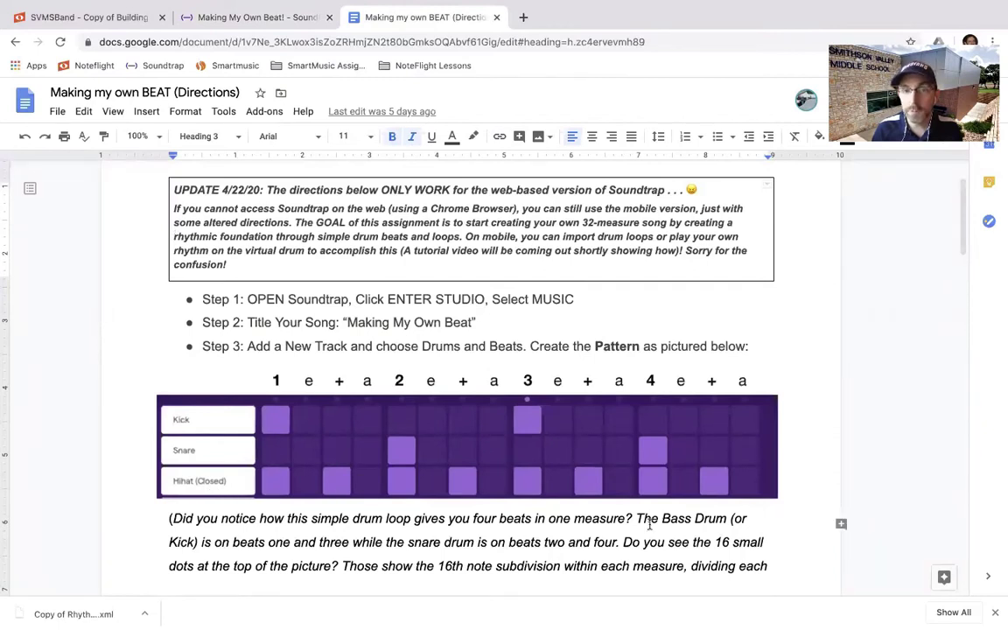
left_click(236, 18)
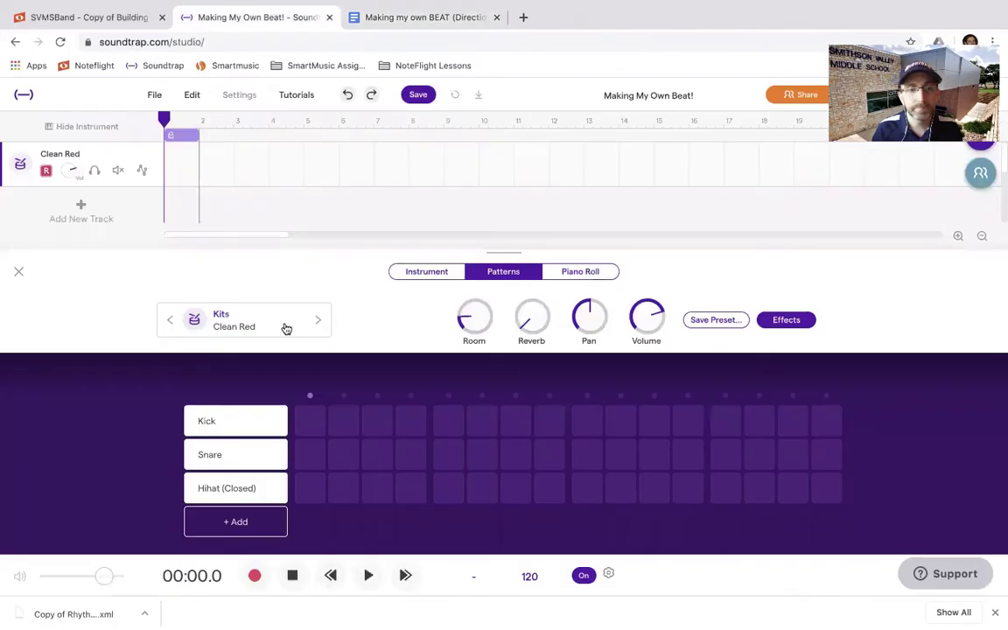
left_click(308, 421)
key("space")
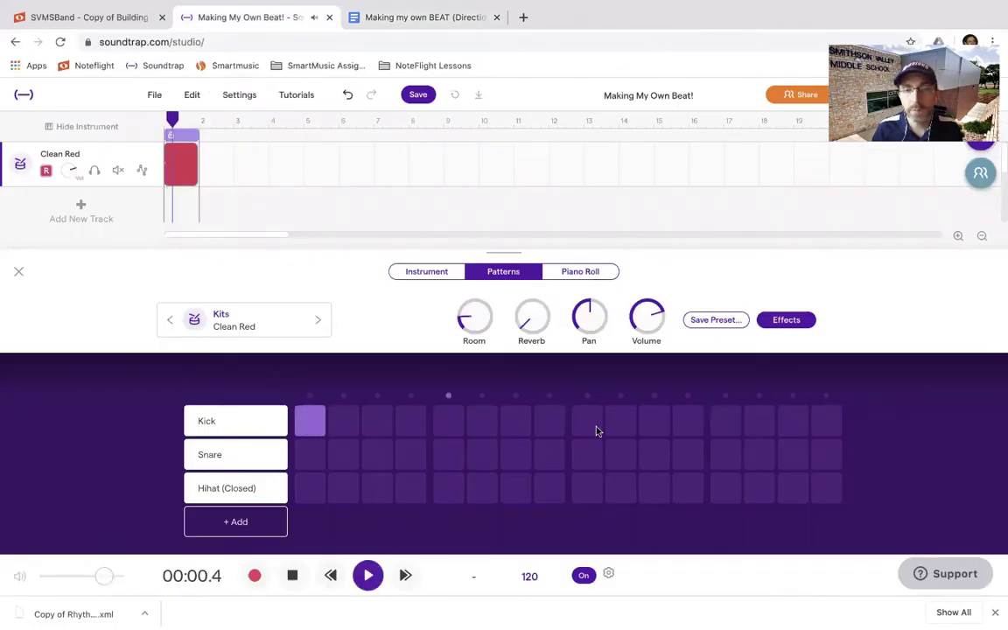
left_click(585, 421)
left_click(454, 456)
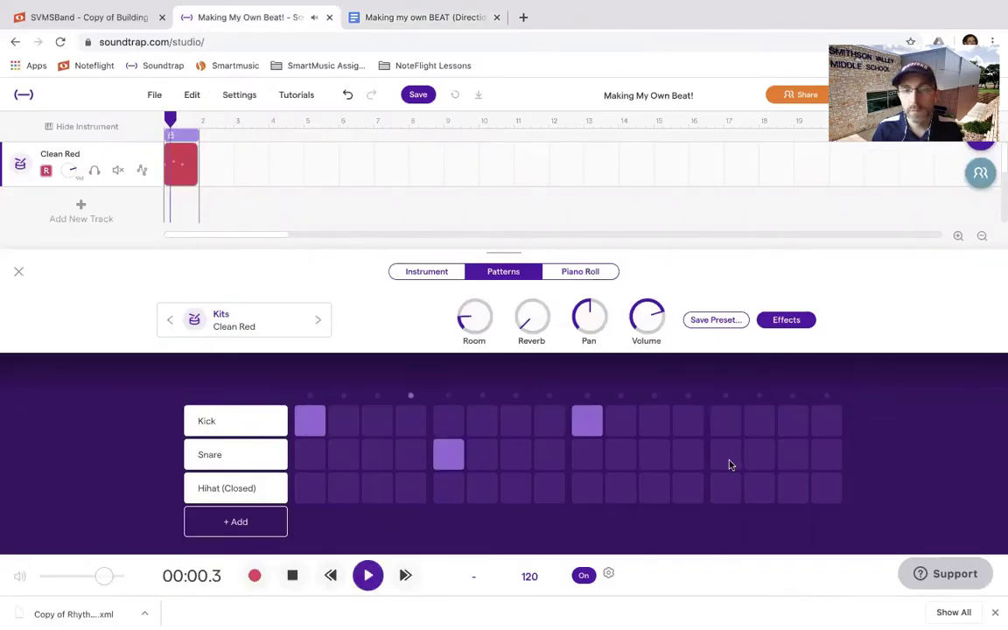
left_click(729, 461)
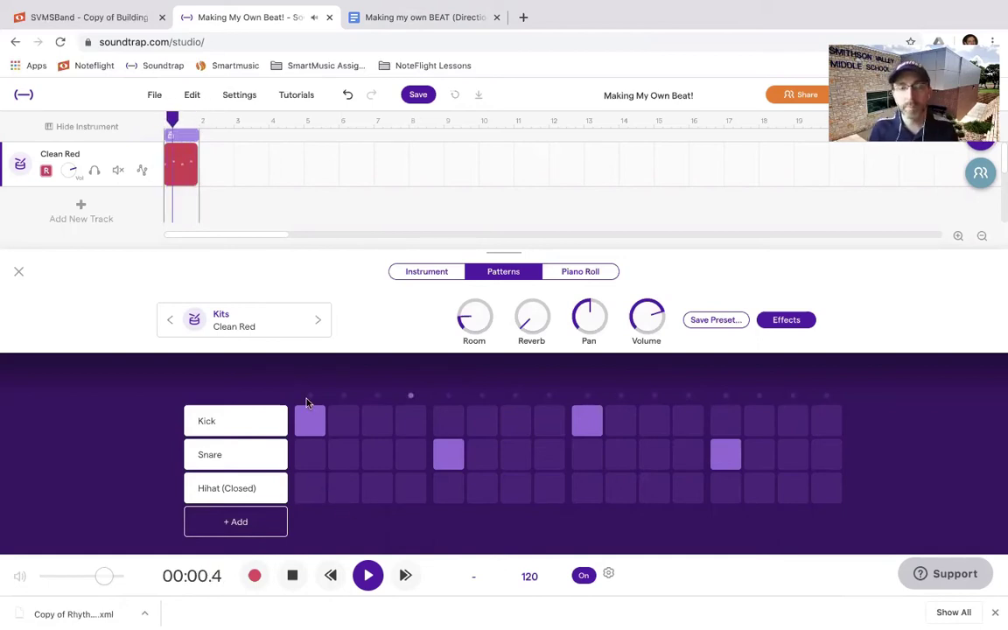
Fill the closed hi-hat row with eighth notes, placing a hit on every other square across the measure
left_click(309, 488)
left_click(377, 488)
left_click(448, 488)
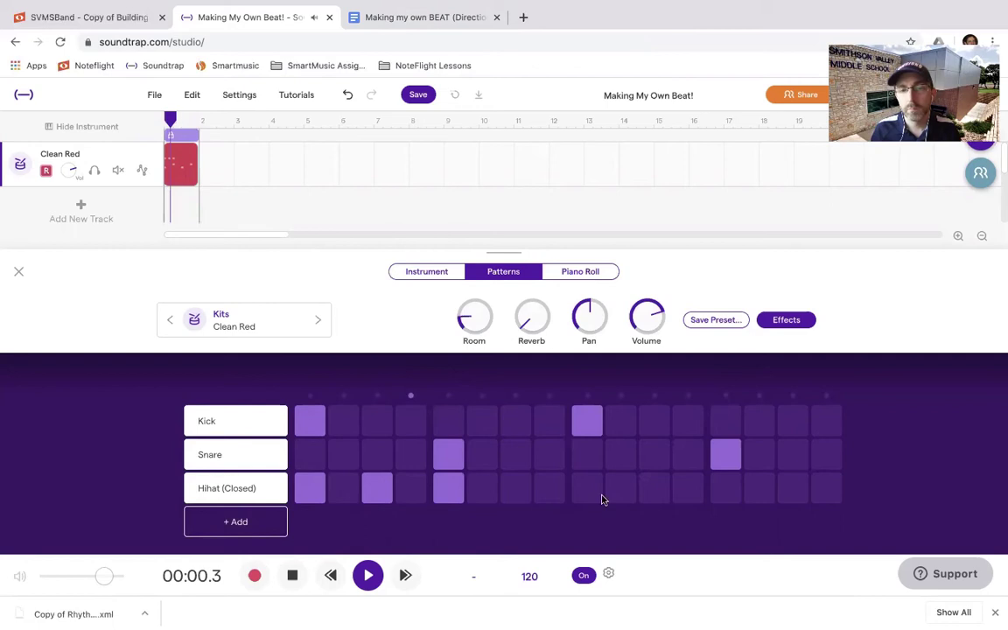
left_click(515, 488)
left_click(587, 488)
left_click(655, 488)
left_click(725, 488)
left_click(793, 488)
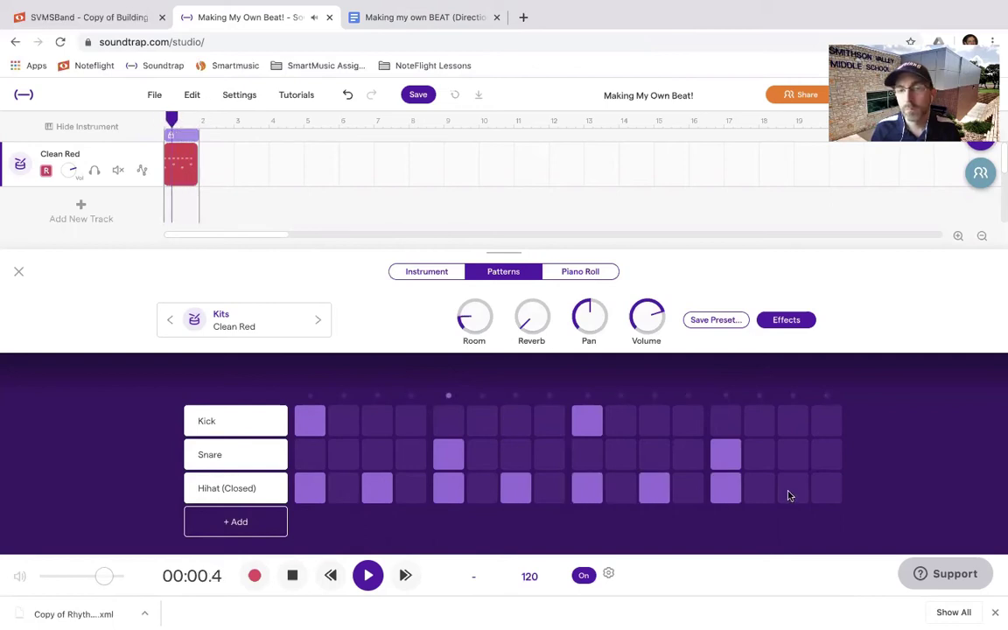
Clear the closed hi-hat hits on beat 3, the "and" of 3 and the "and" of 4, and restore them
left_click(587, 488)
left_click(655, 488)
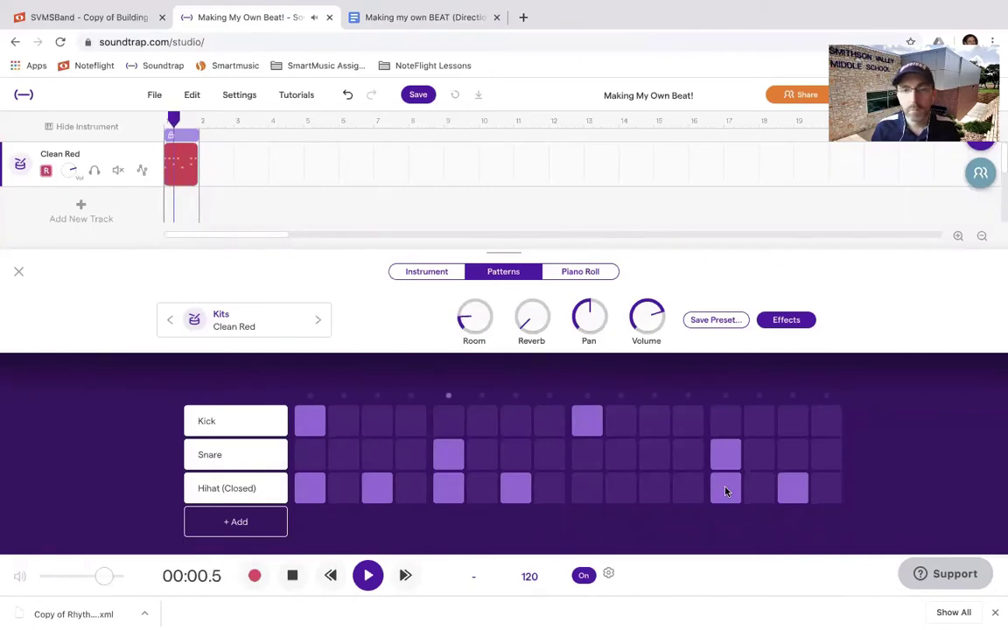
left_click(793, 488)
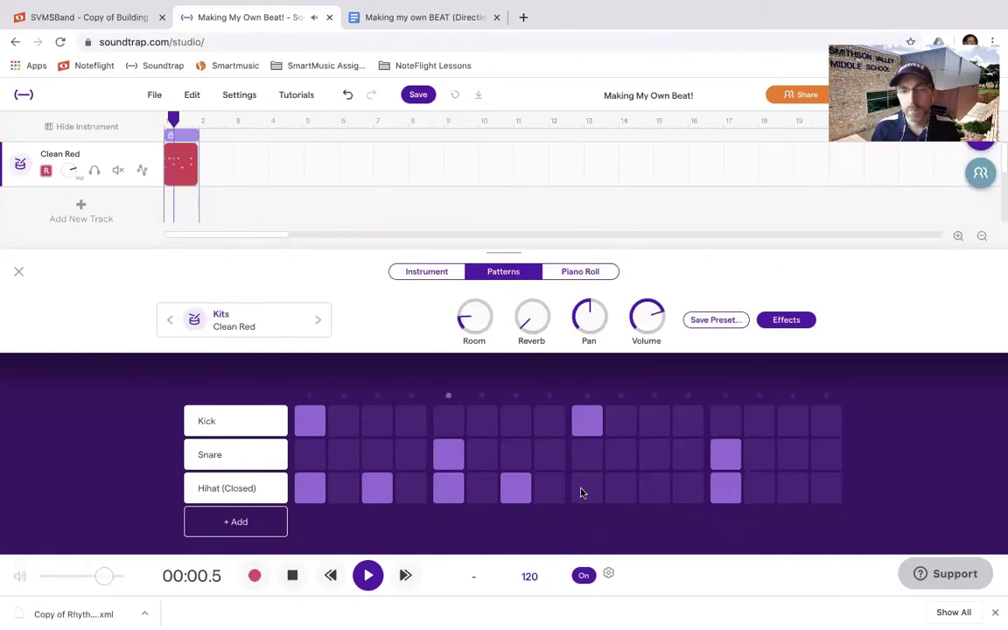
left_click(587, 488)
left_click(654, 488)
left_click(793, 488)
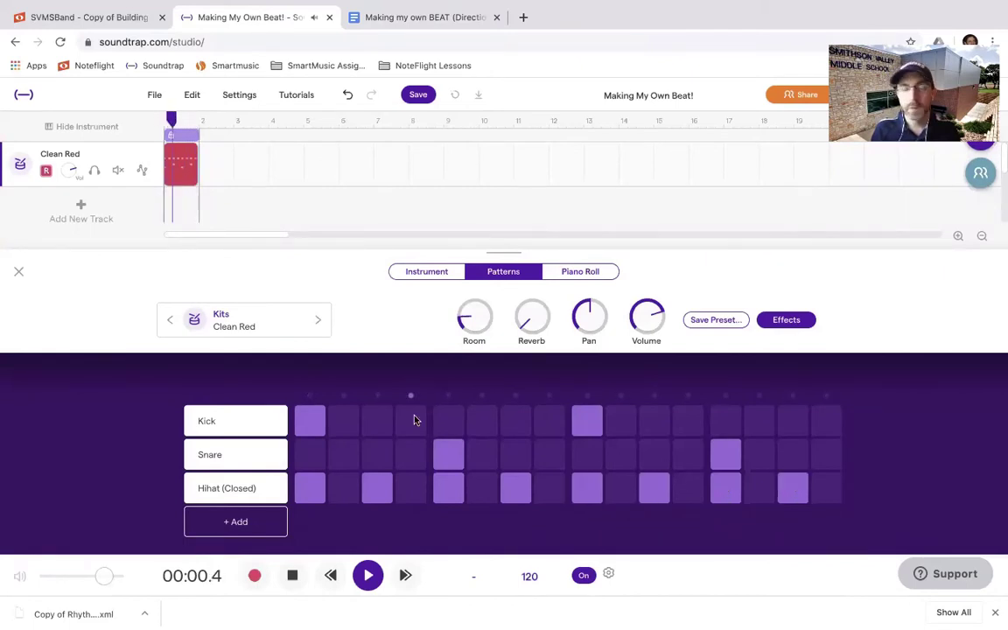
Stop playback, highlight step 4's instruction to loop the beat over the first 4 measures in the Google Docs directions, and return to Soundtrap
left_click(366, 576)
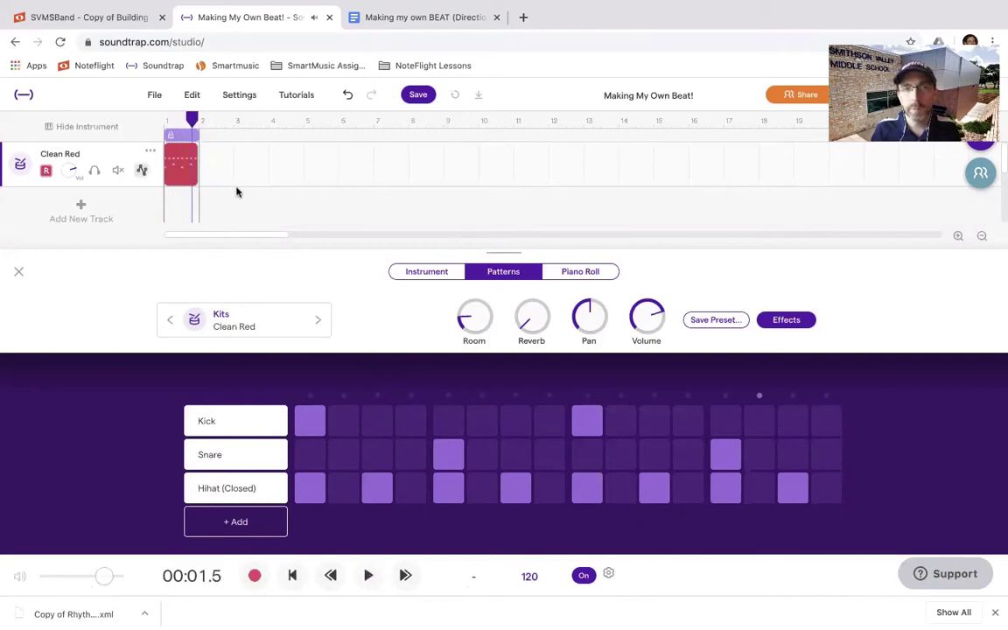
left_click(390, 17)
scroll(169, 375, "down", 2)
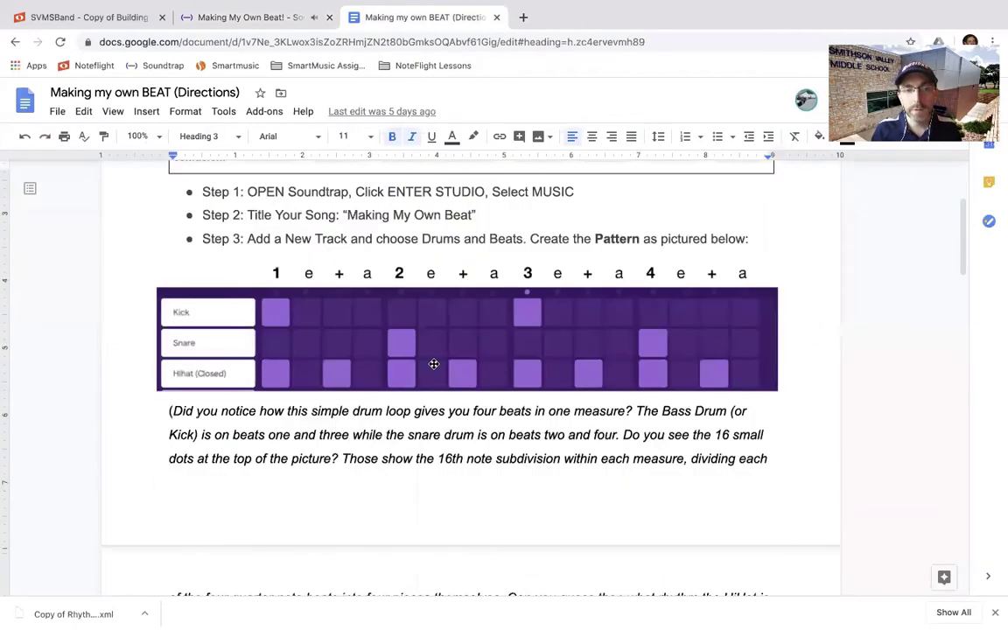
scroll(331, 375, "down", 5)
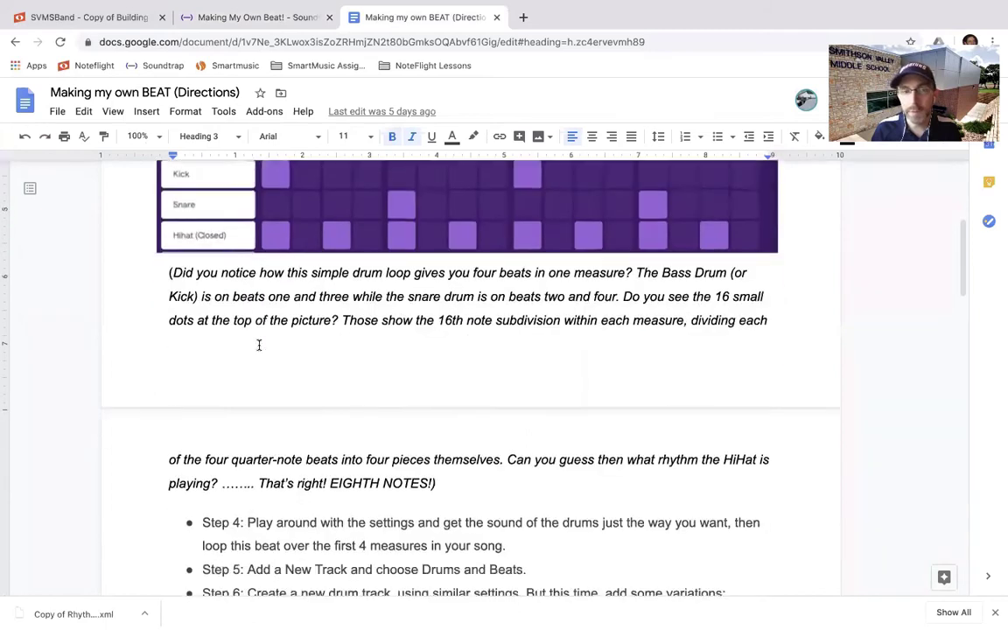
scroll(248, 313, "down", 3)
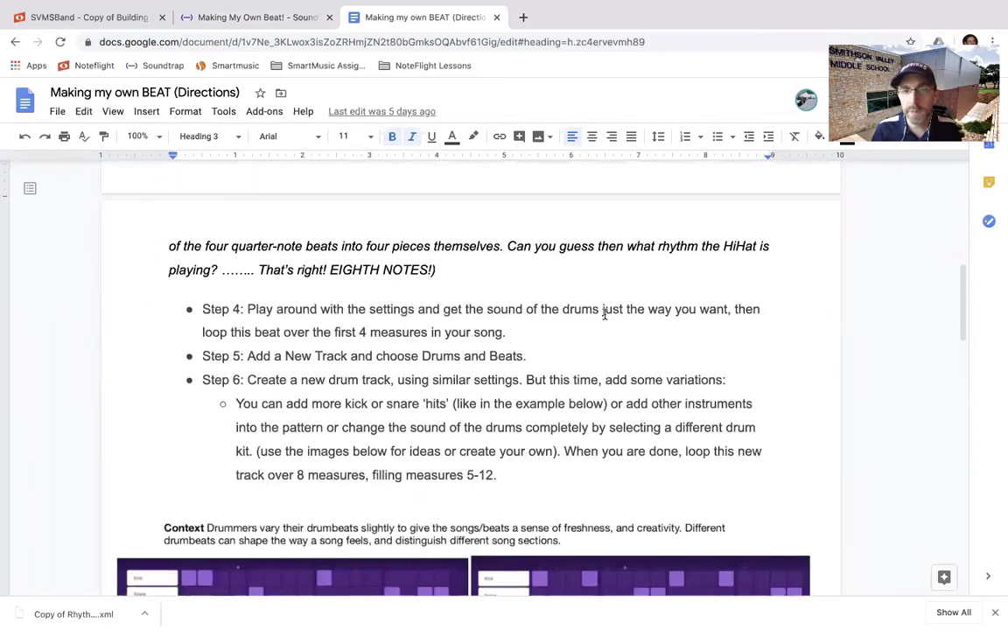
left_click_drag(202, 332, 472, 332)
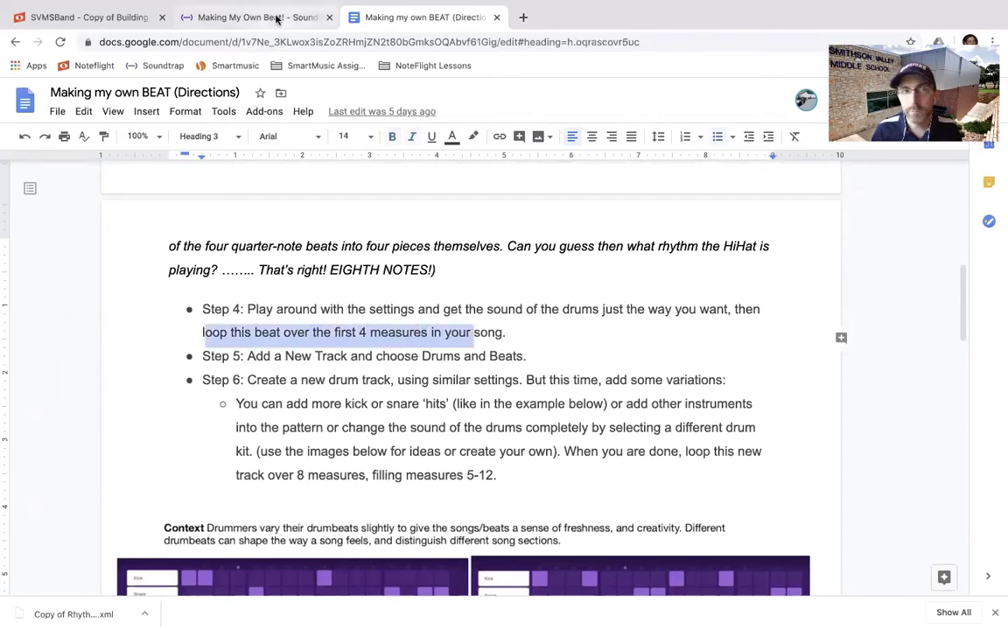
left_click(277, 20)
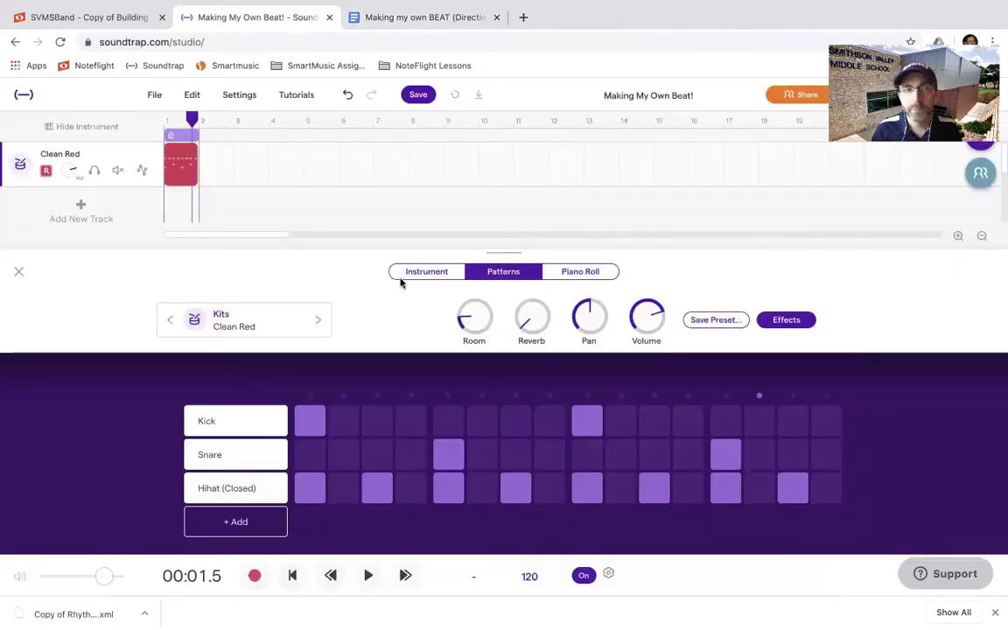
Change the track's drum kit to Jazz Brushes and play the pattern with it
left_click(241, 324)
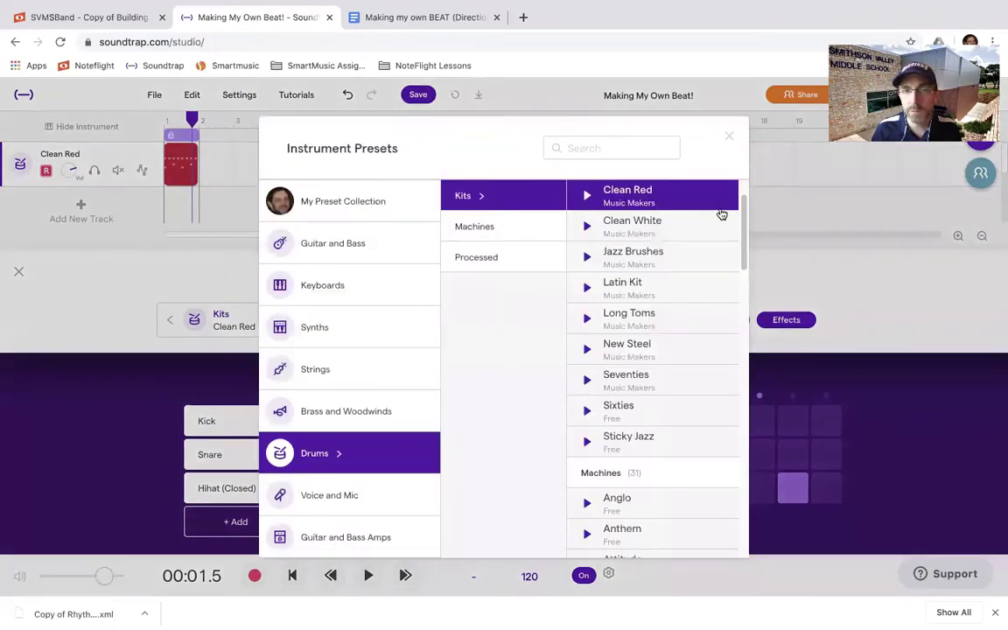
left_click(591, 259)
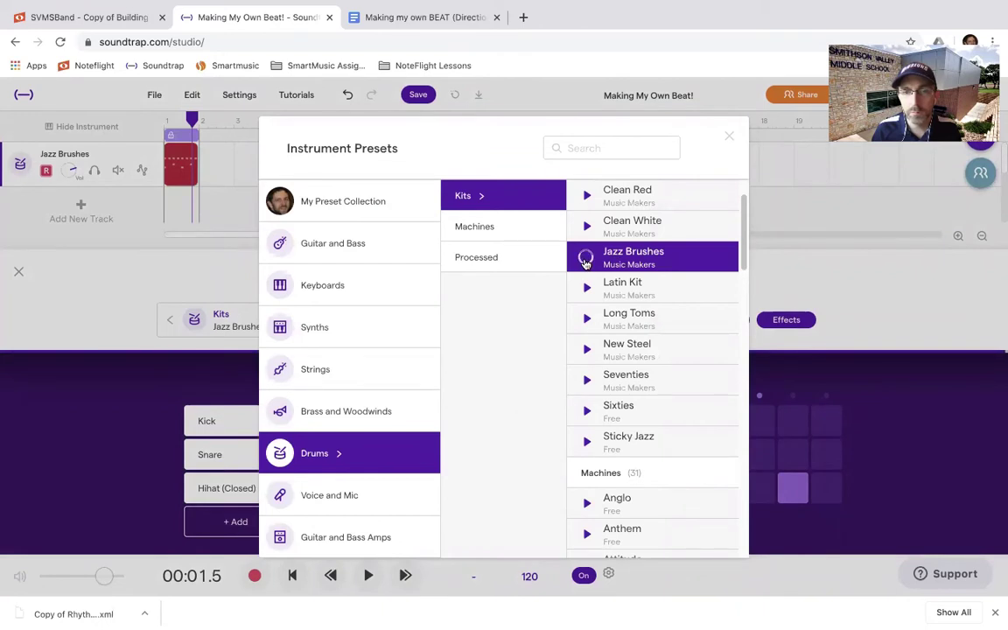
left_click(728, 138)
left_click(368, 575)
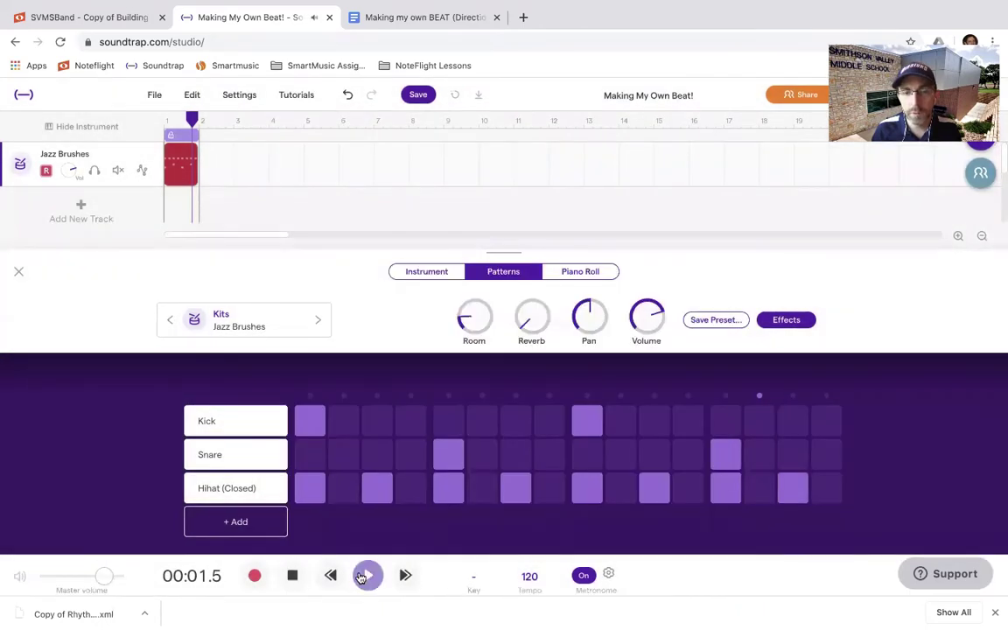
Audition the Seventies kit on the playing pattern and switch the track back to Clean Red
left_click(250, 324)
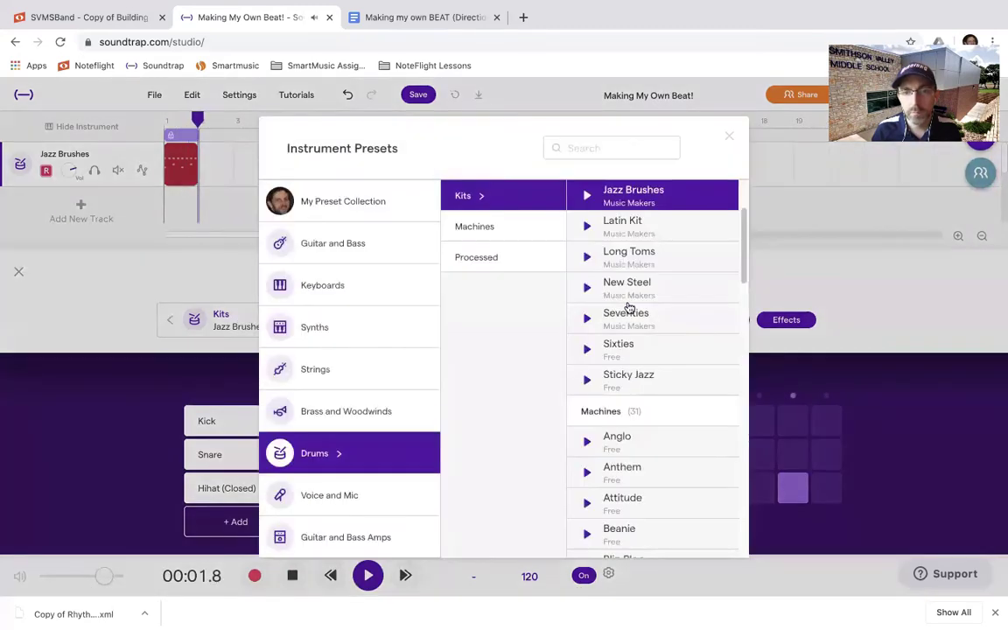
left_click(639, 323)
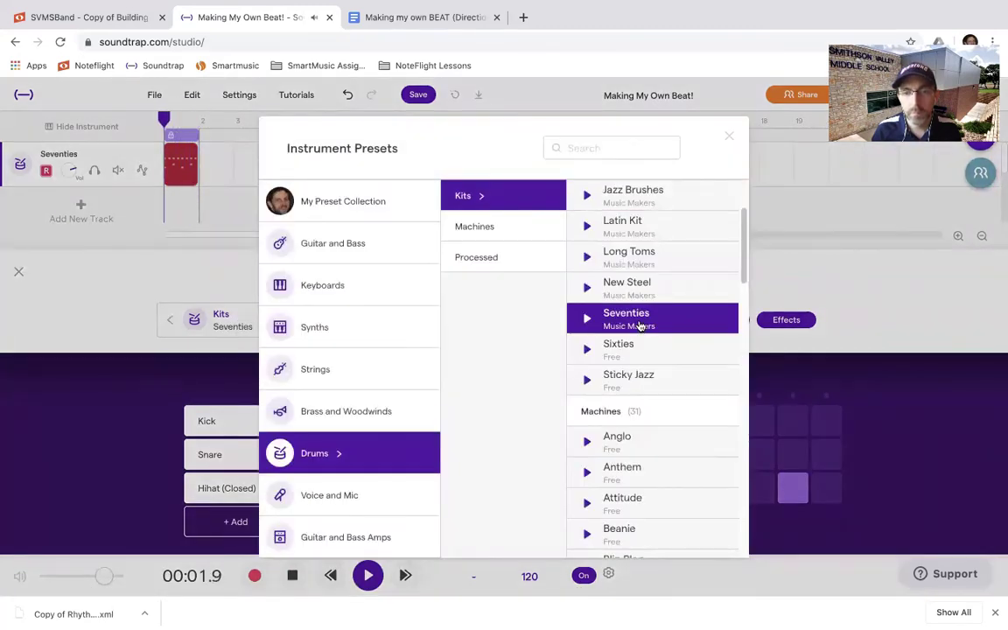
scroll(645, 319, "up", 3)
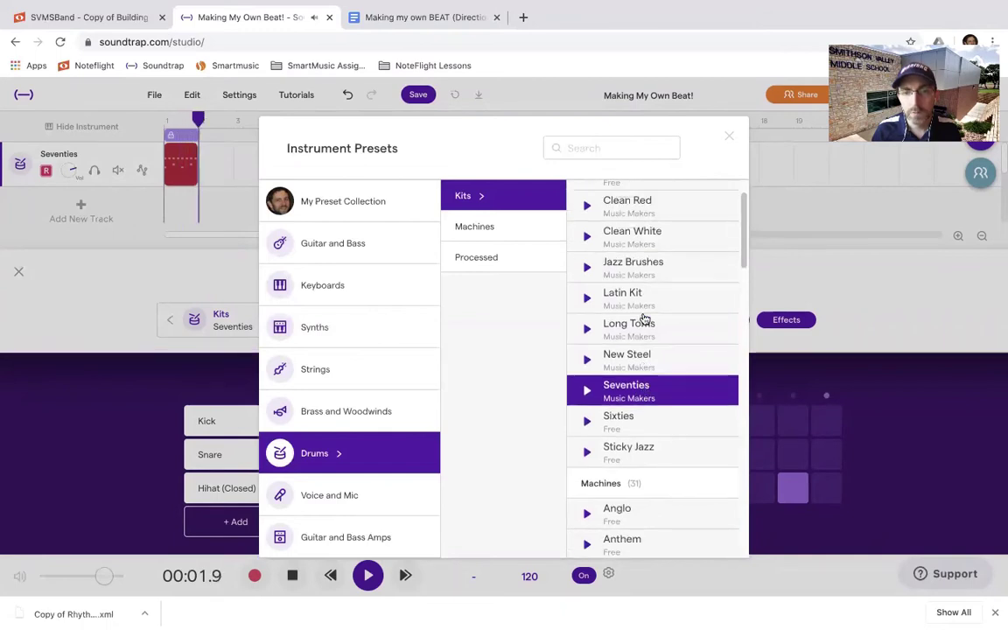
left_click(644, 254)
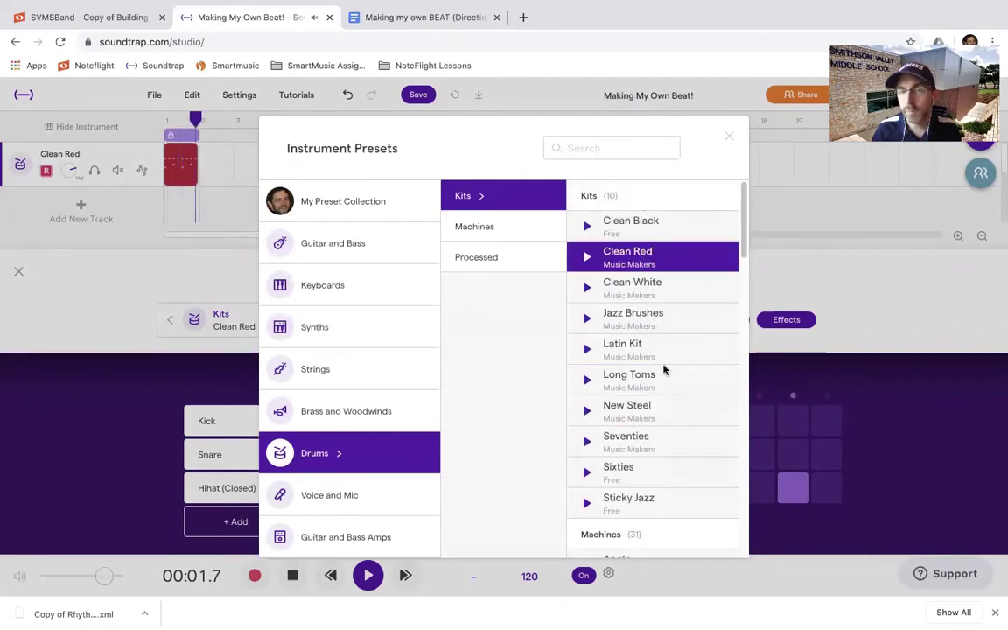
Audition the Beanie, Blip Blop and Boom Snap drum machines on the pattern and return the track to the Clean Red kit
scroll(651, 397, "down", 3)
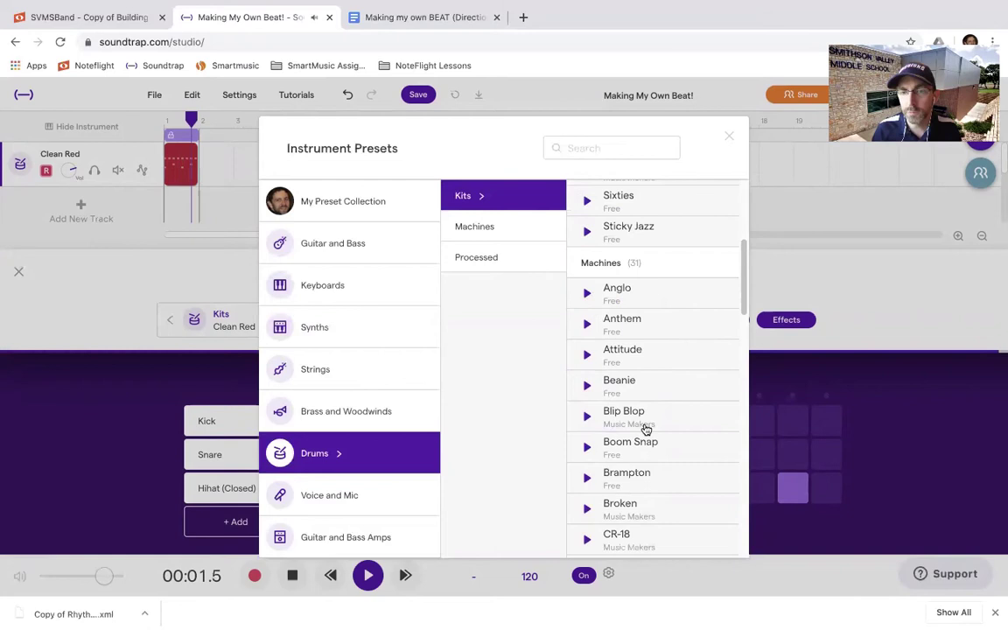
left_click(650, 387)
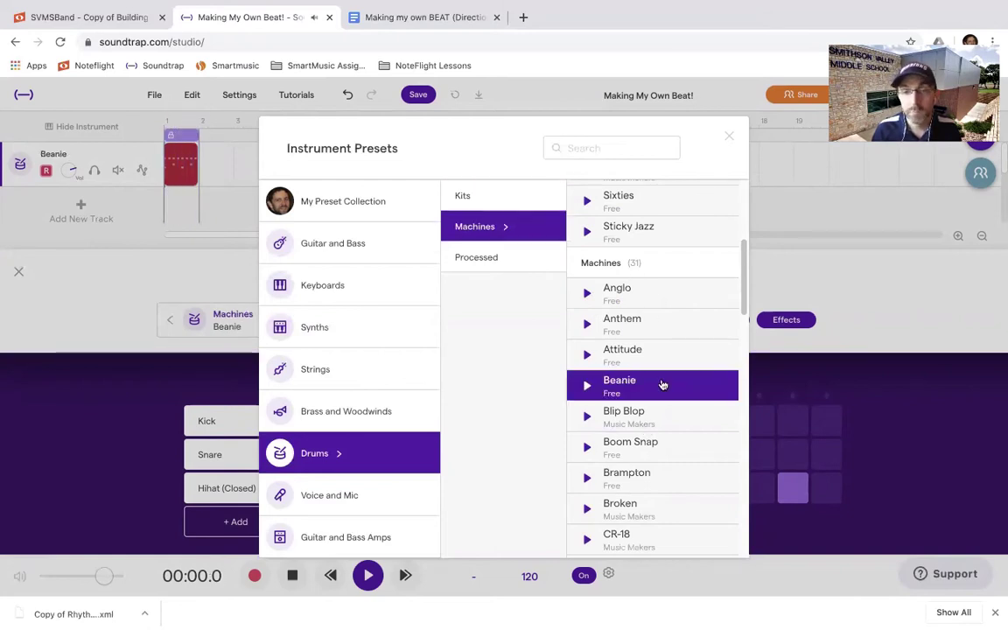
left_click(645, 425)
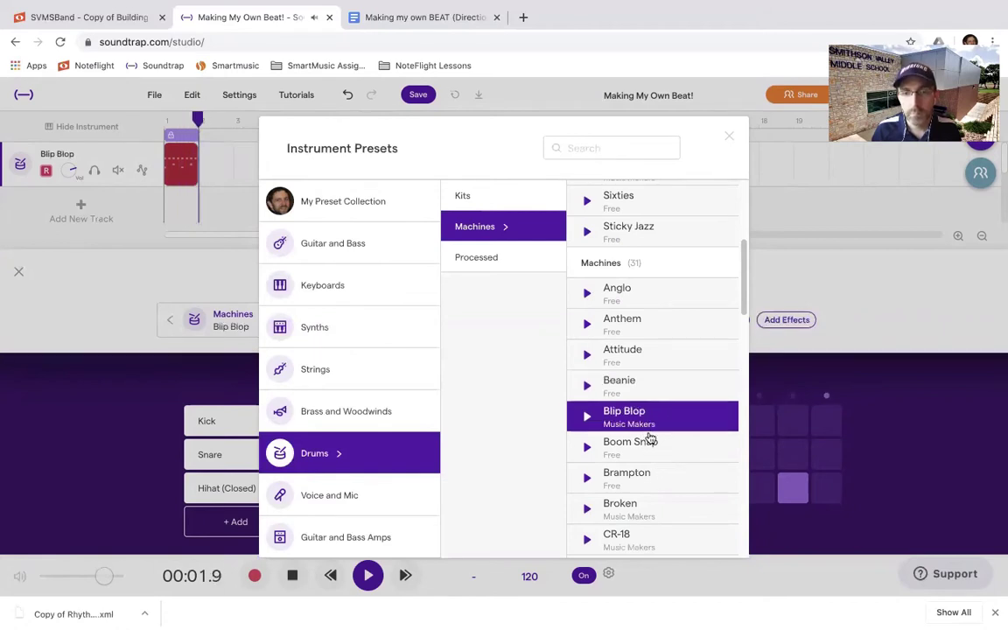
left_click(652, 449)
scroll(656, 324, "up", 4)
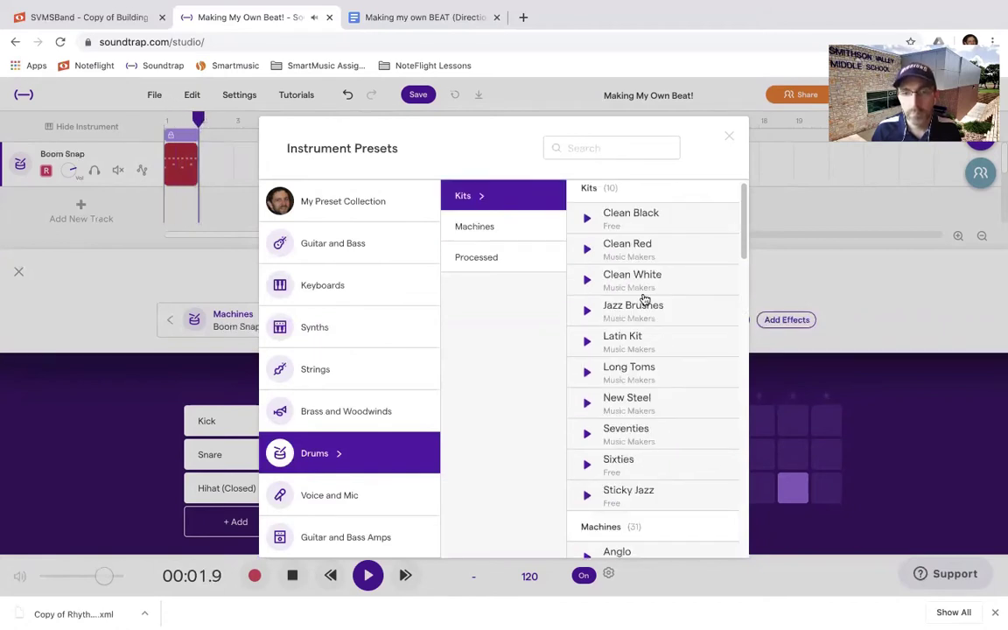
left_click(655, 249)
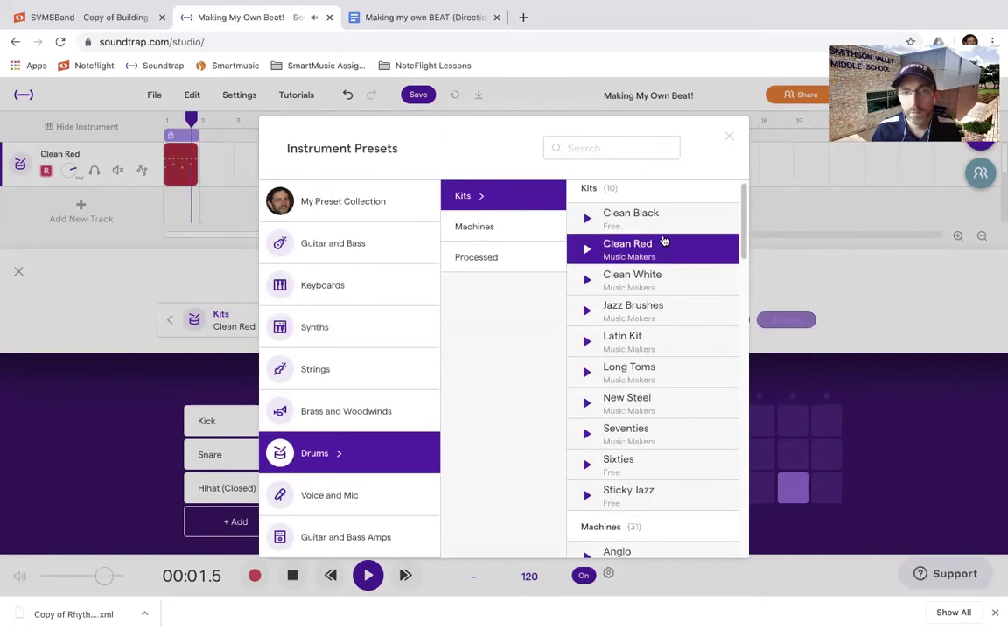
left_click(728, 137)
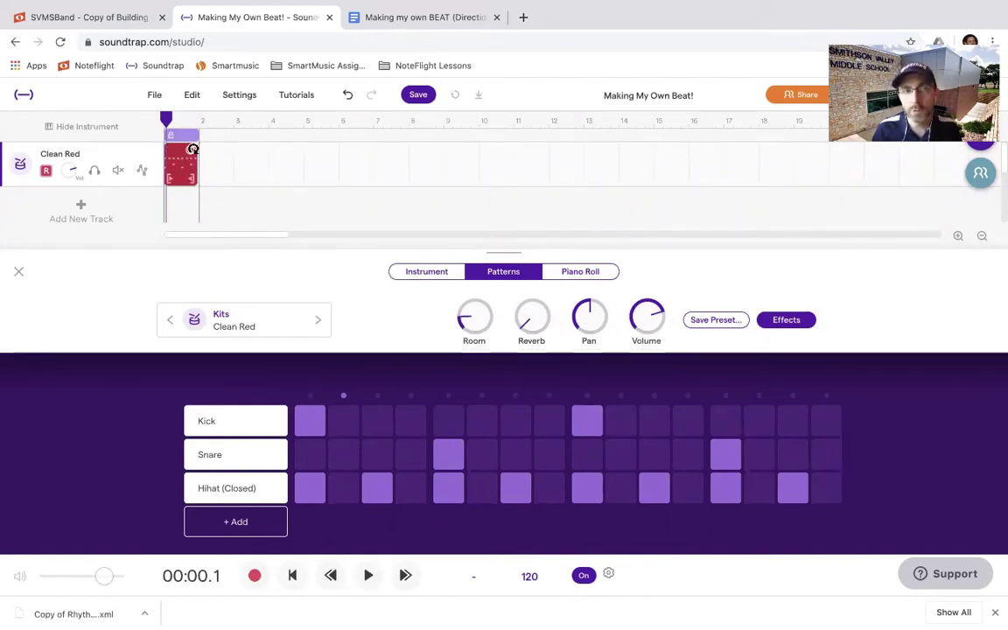
Loop the Clean Red drum region over measures 1 to 4 and close the pattern editor
left_click_drag(194, 149, 291, 161)
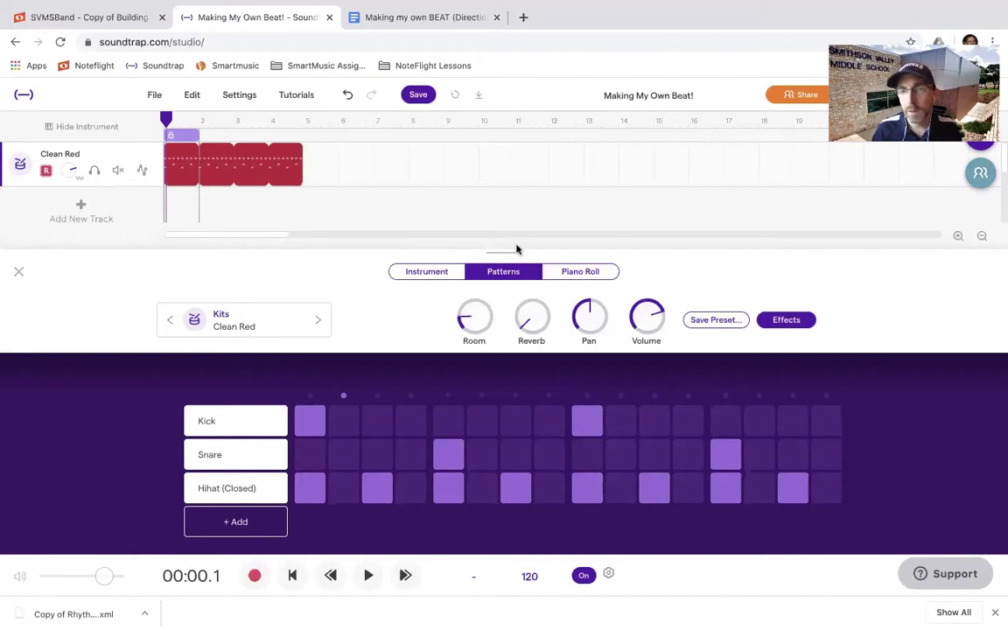
left_click(18, 272)
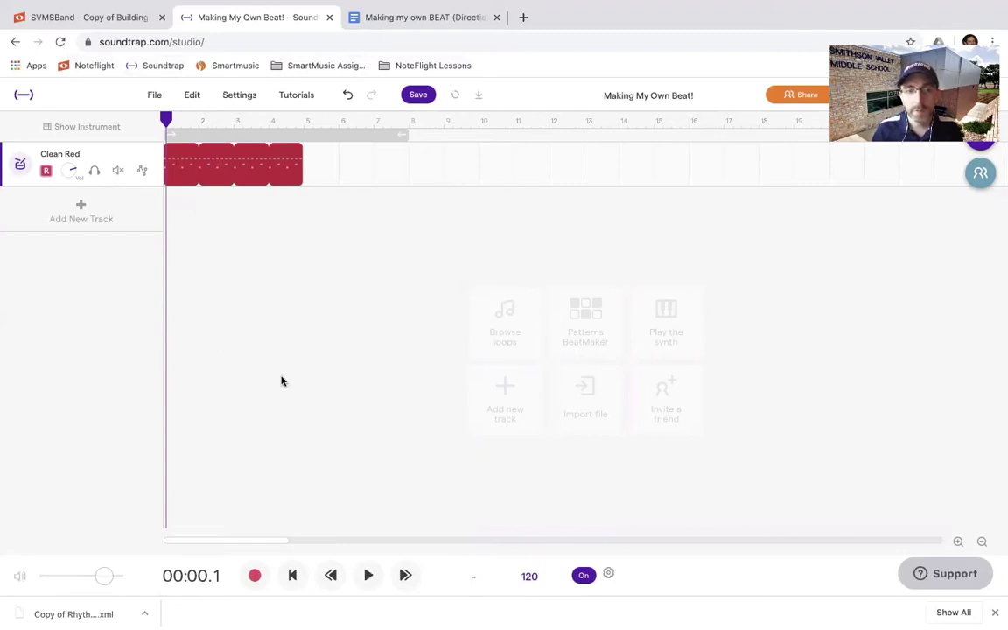
left_click_drag(255, 543, 177, 544)
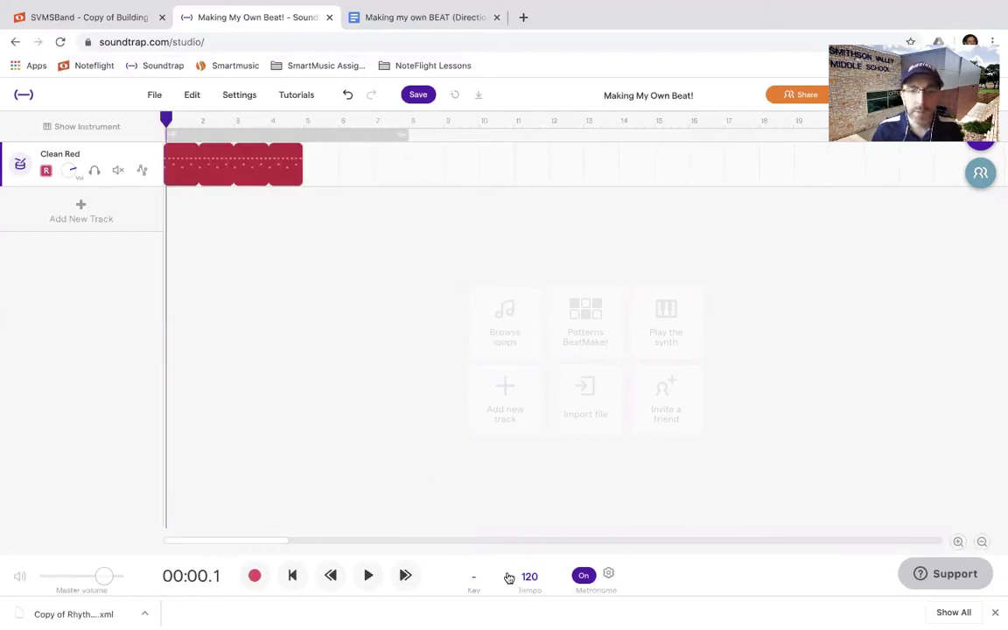
left_click(958, 542)
left_click(958, 542)
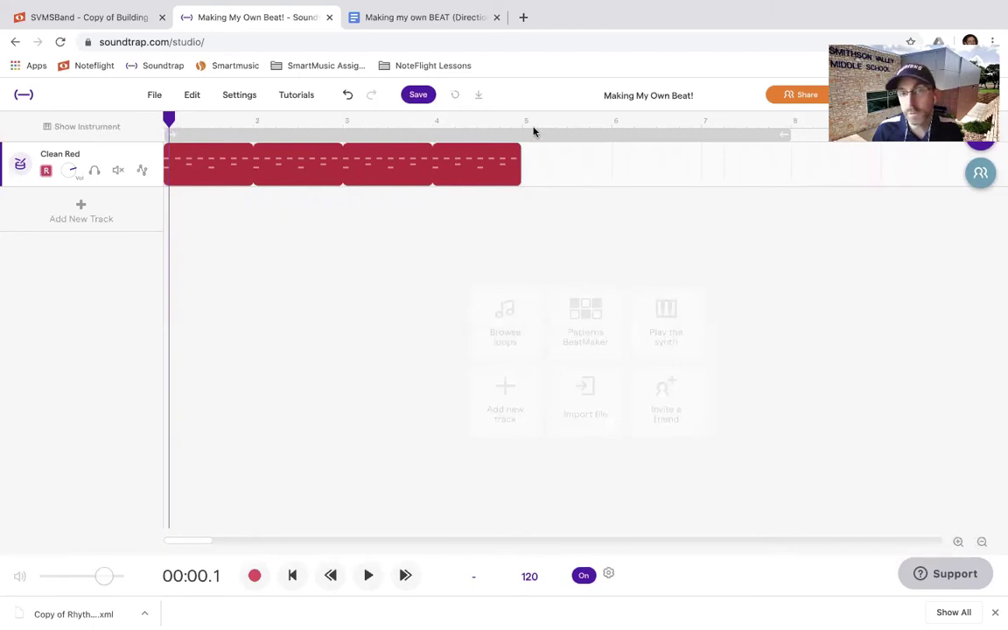
Read steps 5 and 6 and the example variation patterns for the second drum track in the Google Docs directions
left_click(404, 18)
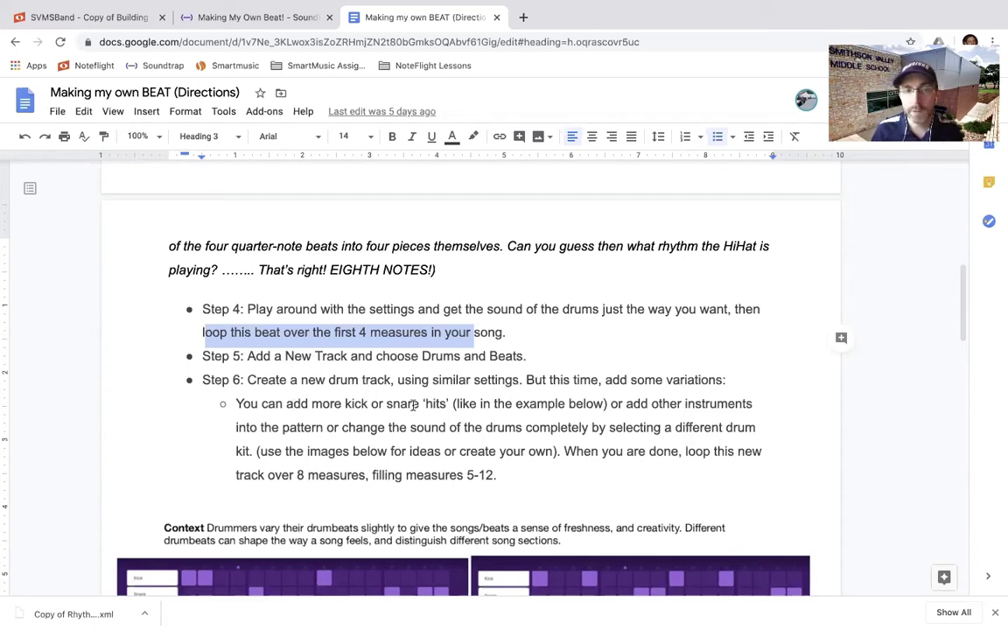
scroll(504, 414, "down", 1)
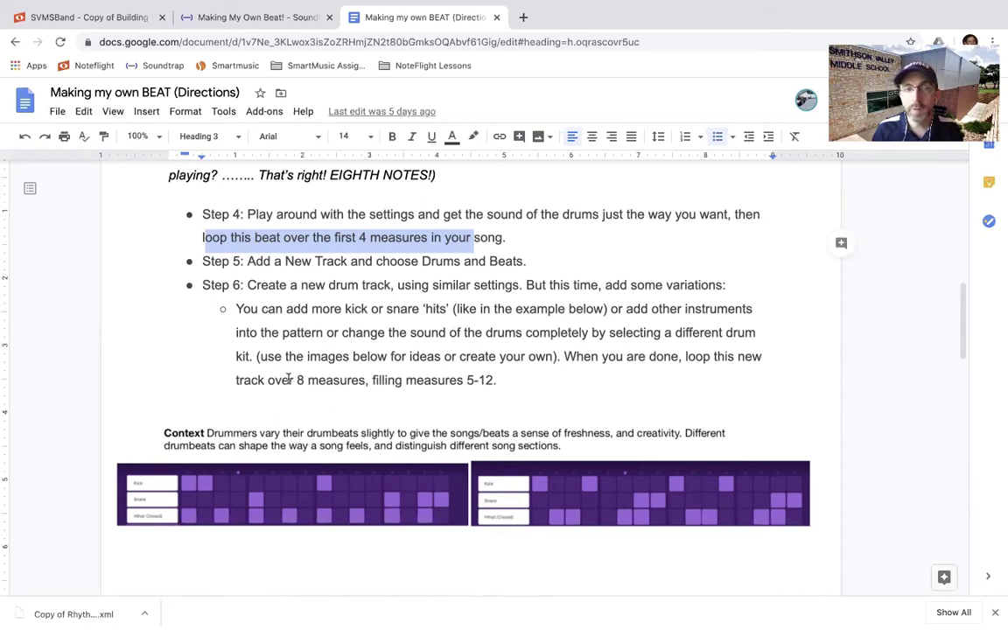
Switch to the Soundtrap project, add a new Drums and Beats track, and set its pattern to start at measure 5
left_click_drag(294, 382, 371, 383)
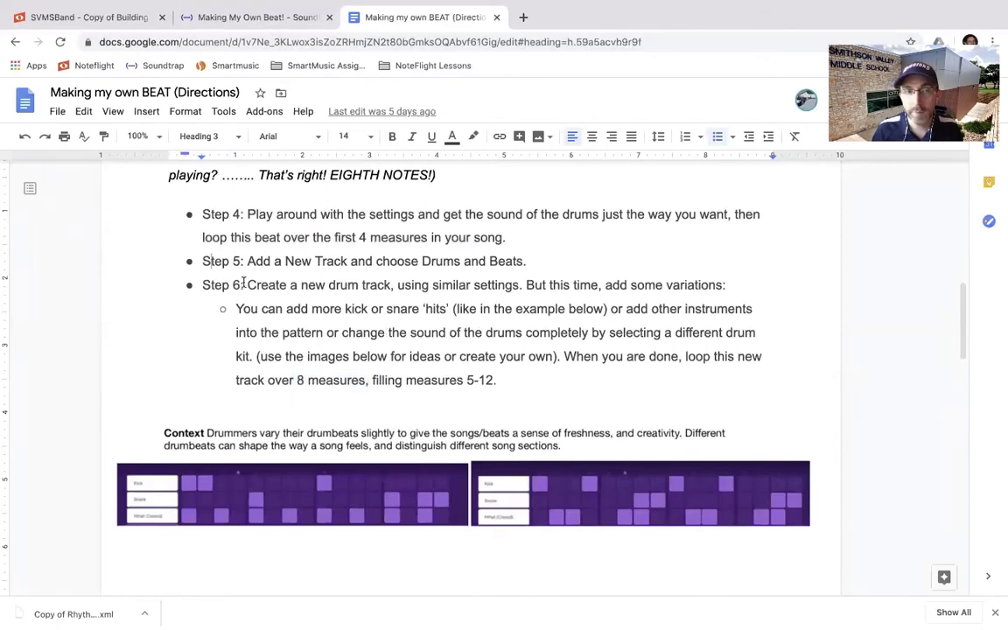
left_click(221, 18)
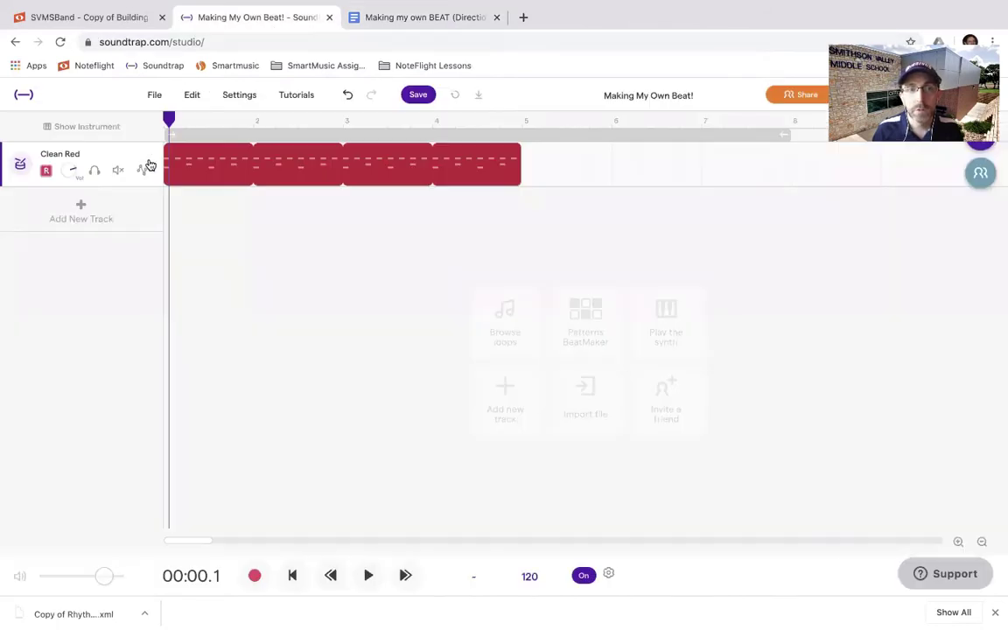
left_click(85, 213)
left_click(692, 283)
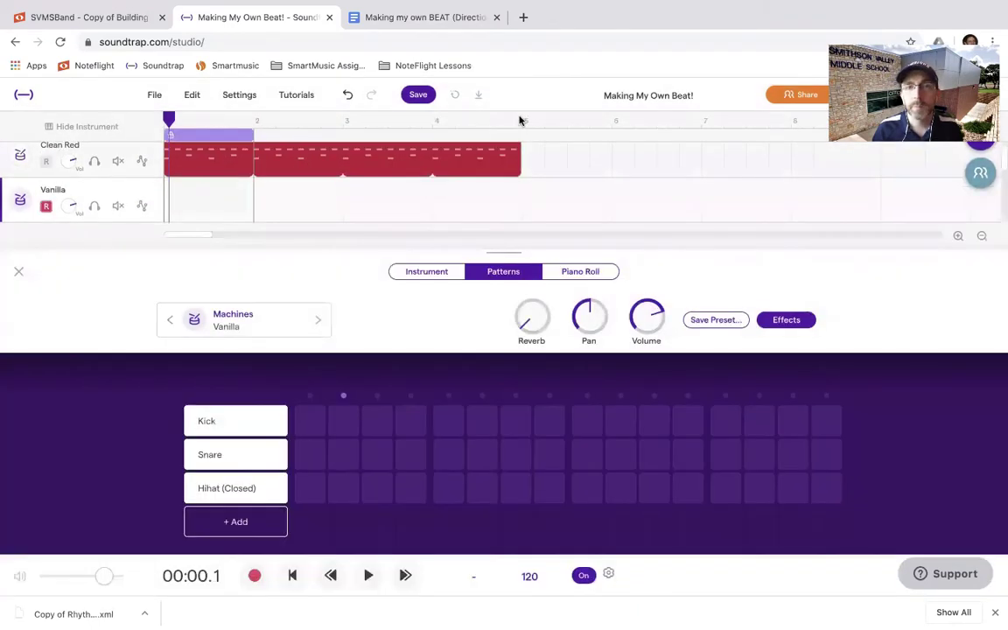
left_click(521, 120)
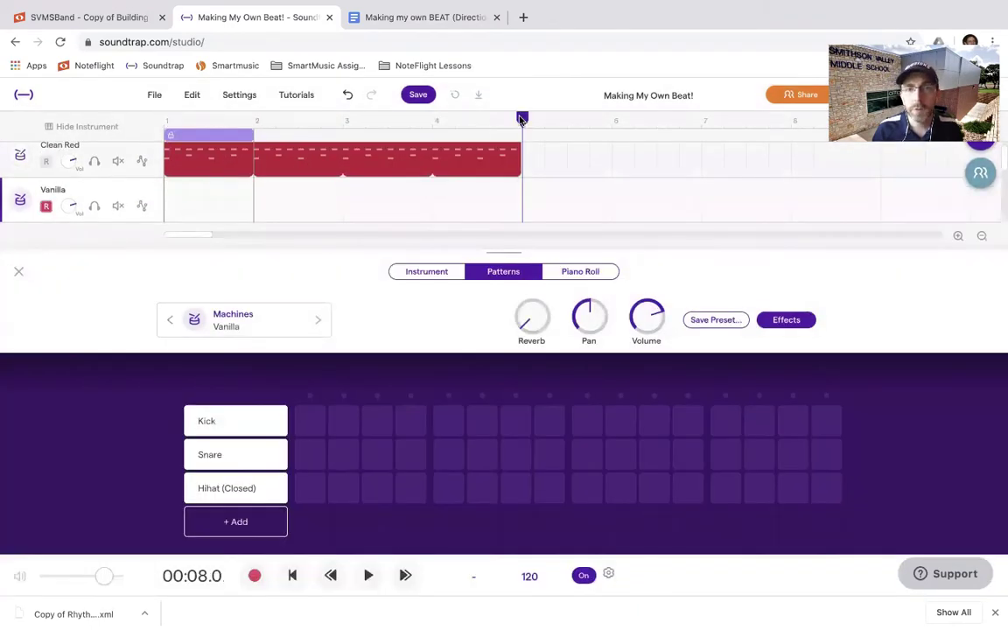
left_click(437, 273)
left_click(500, 272)
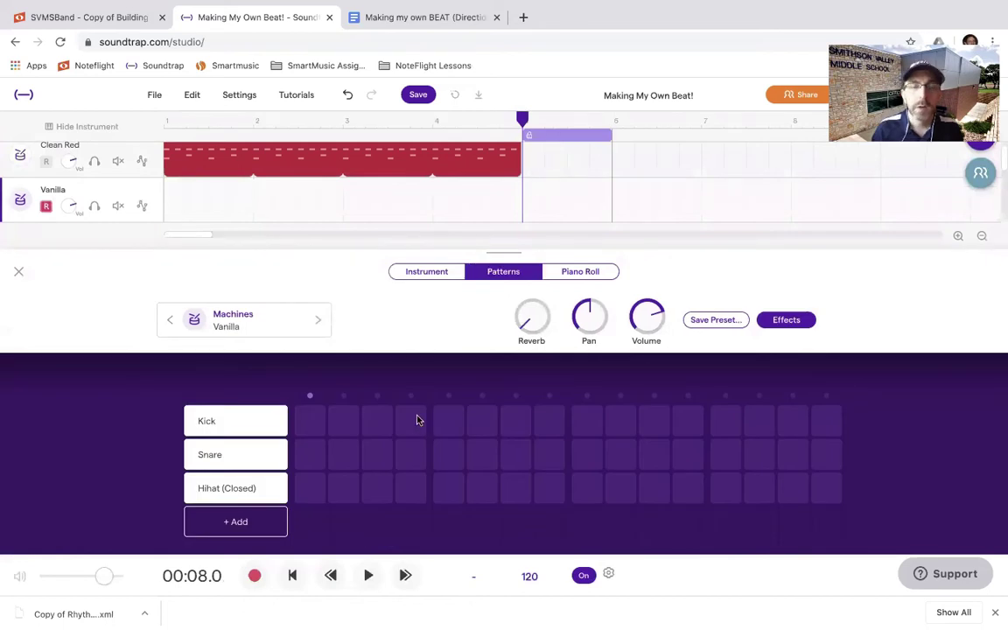
Place kick hits on steps 1, 3, 5, 12 and 13 of the new pattern, checking them against playback
left_click(308, 421)
left_click(377, 427)
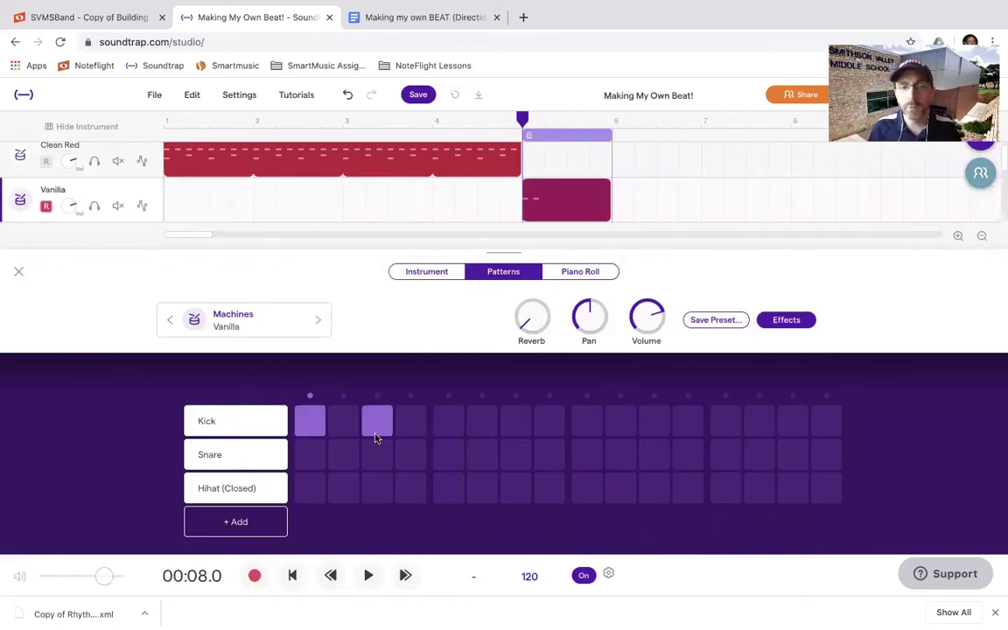
left_click(448, 421)
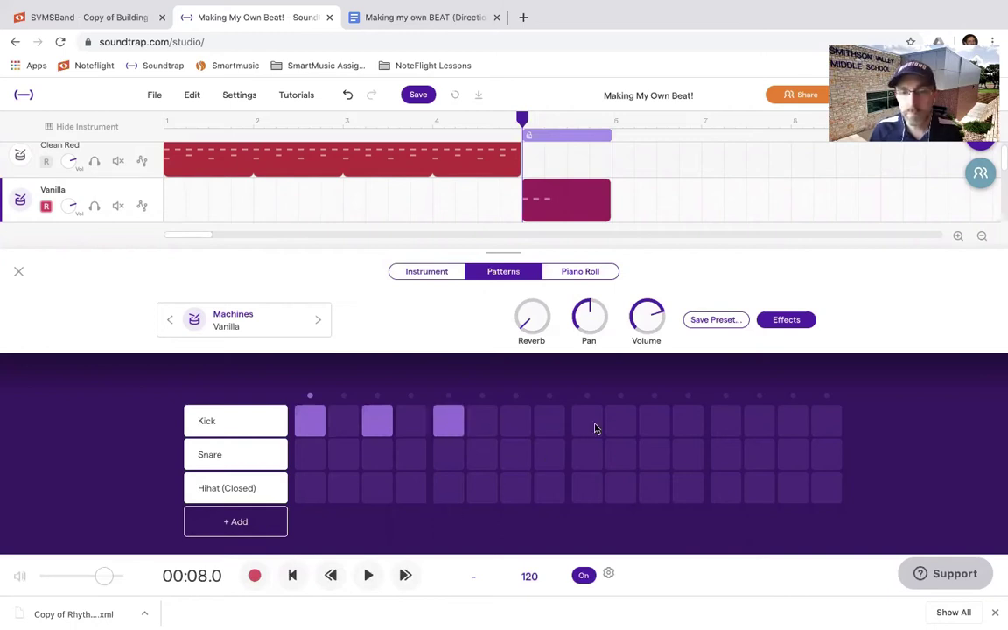
left_click(658, 425)
left_click(726, 422)
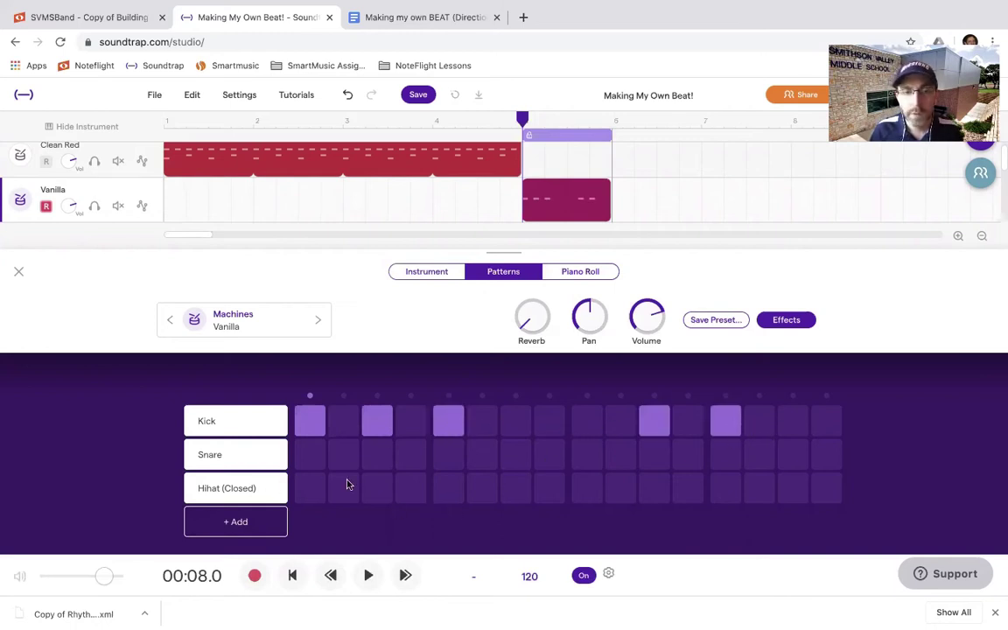
left_click(368, 575)
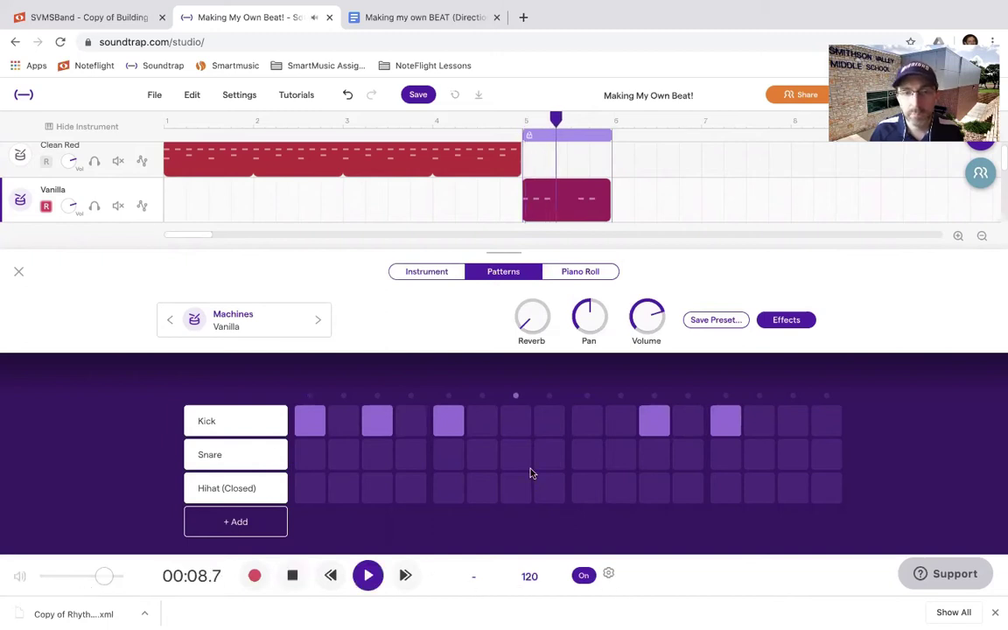
left_click(655, 421)
left_click(688, 421)
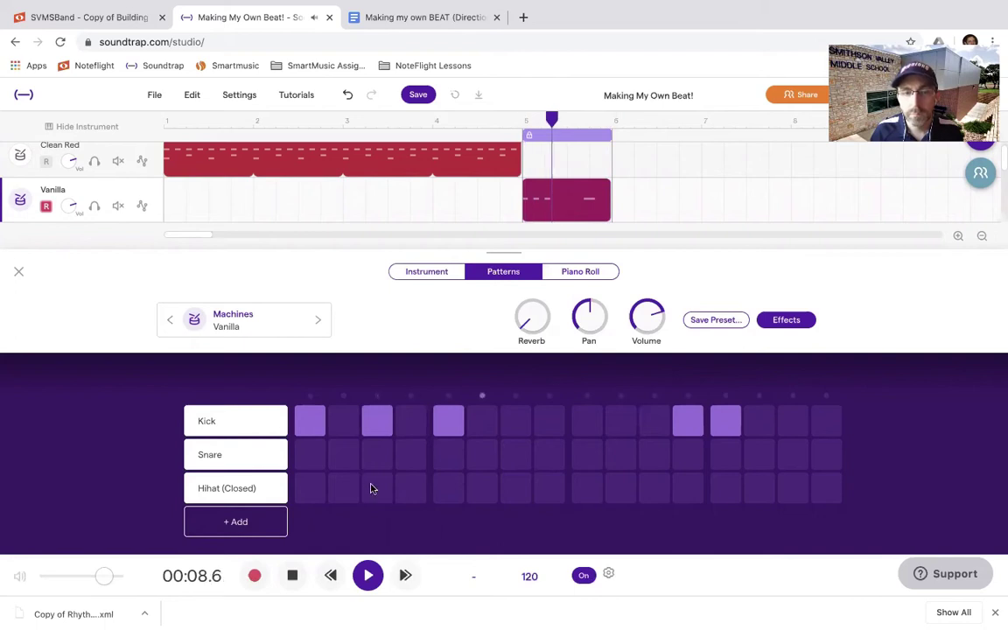
Place snare hits on steps 3, 5, 9 and 13 while the pattern plays
left_click(374, 456)
left_click(523, 460)
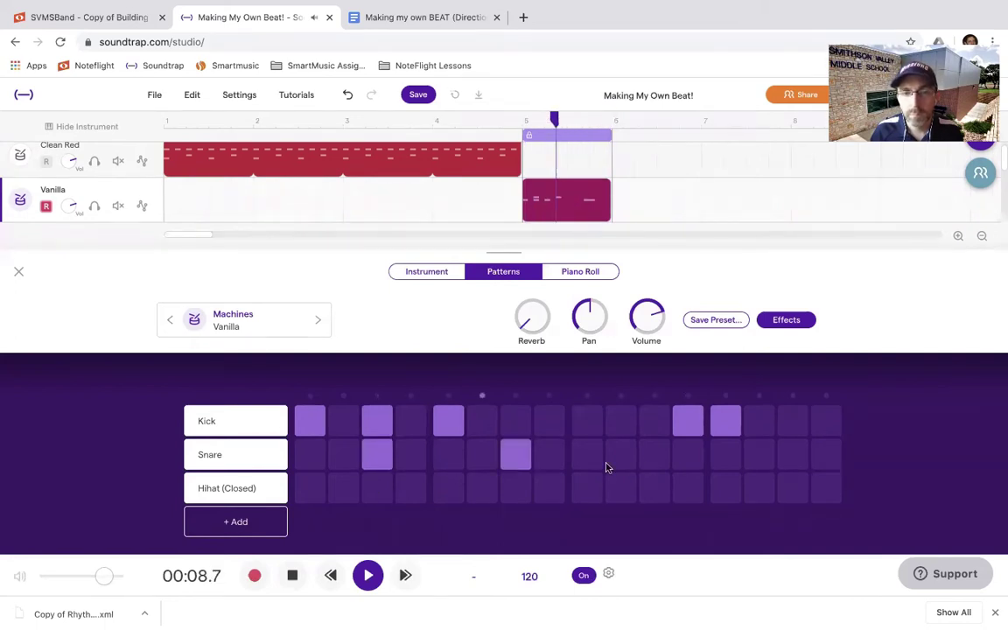
left_click(587, 454)
left_click(655, 456)
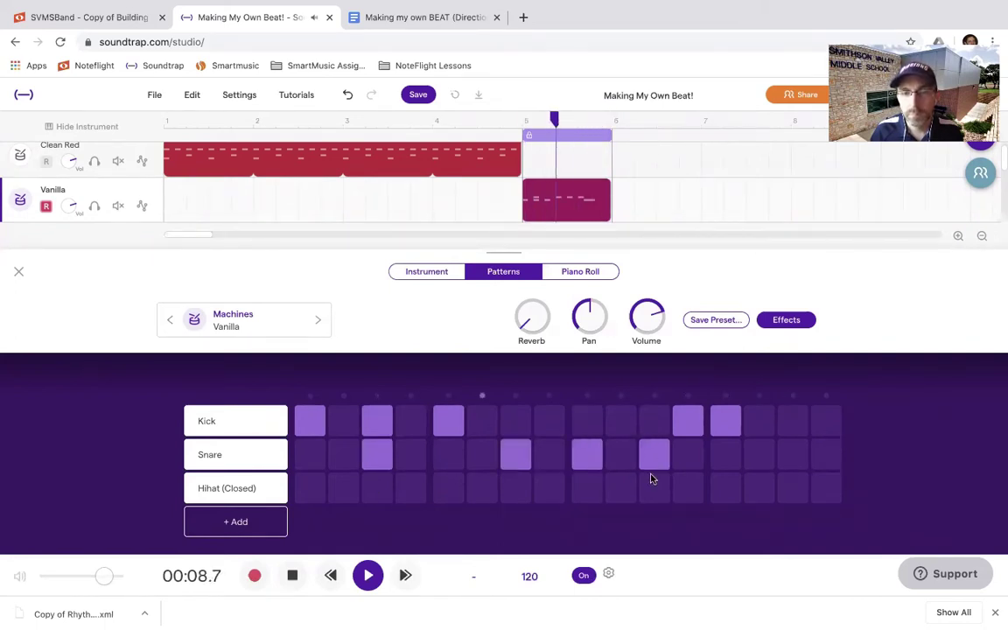
left_click(448, 454)
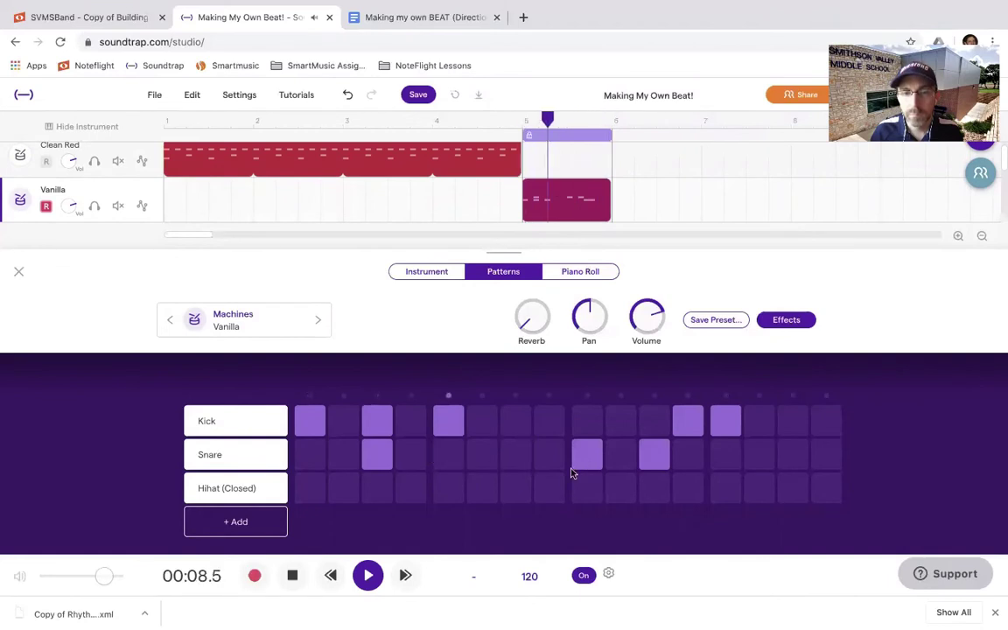
left_click(725, 459)
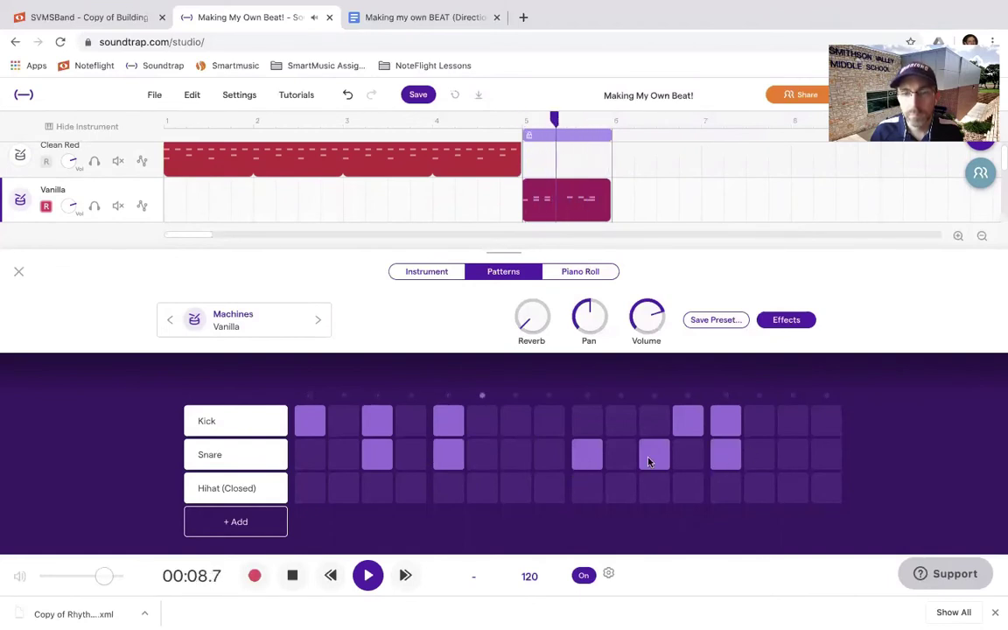
left_click(652, 458)
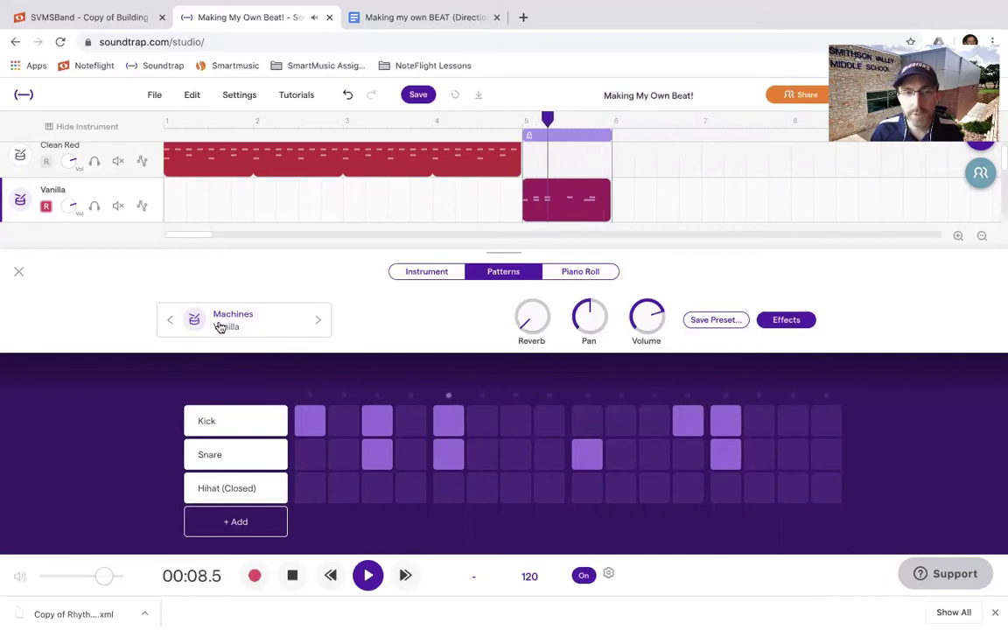
Change the second drum track's sound to the processed Dist Curve preset and play the pattern with it
left_click(292, 575)
left_click(268, 325)
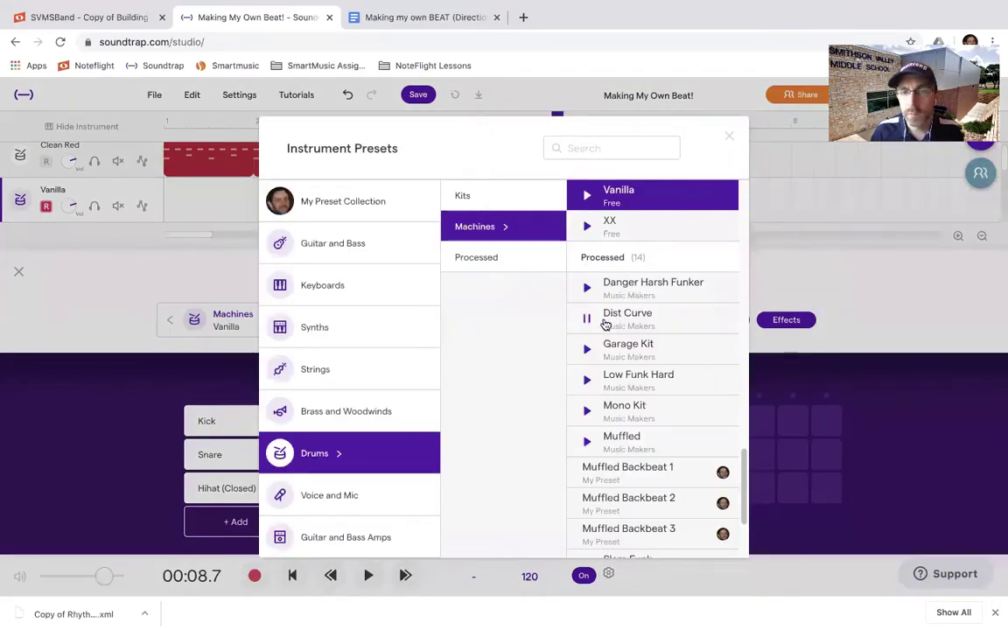
left_click(640, 325)
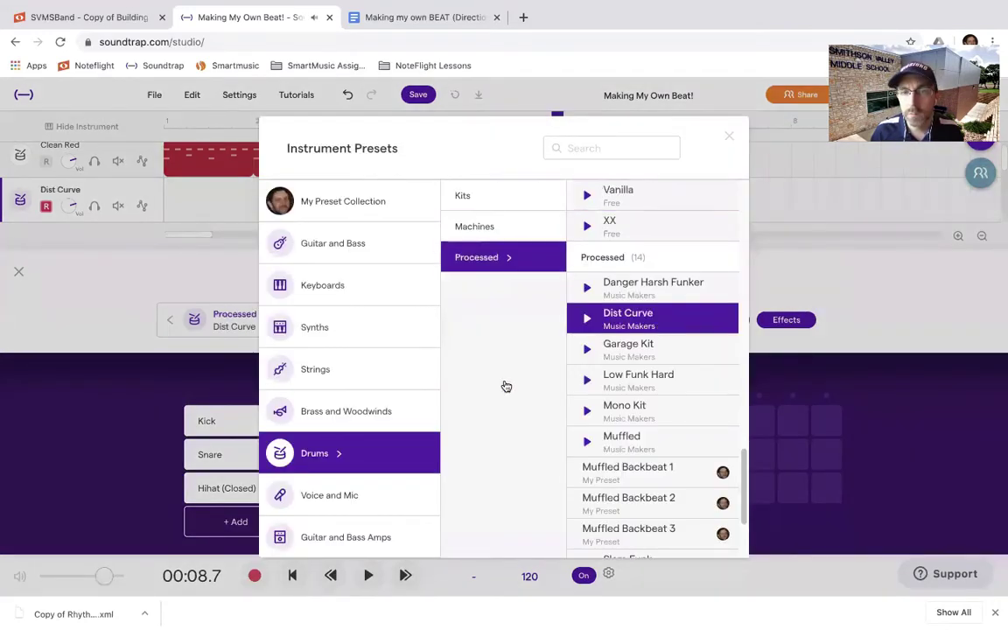
left_click(730, 138)
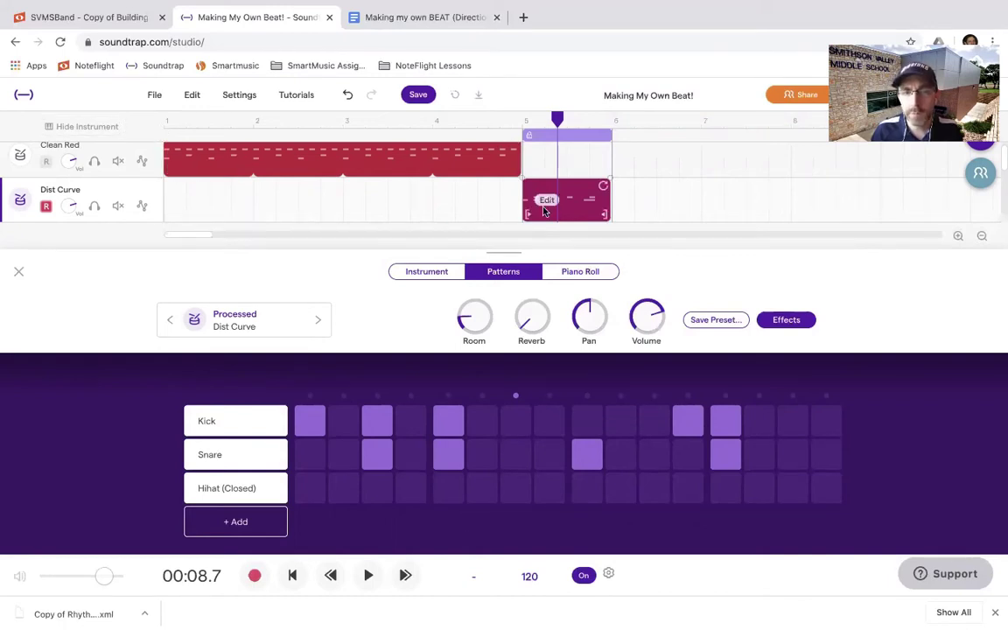
left_click(368, 578)
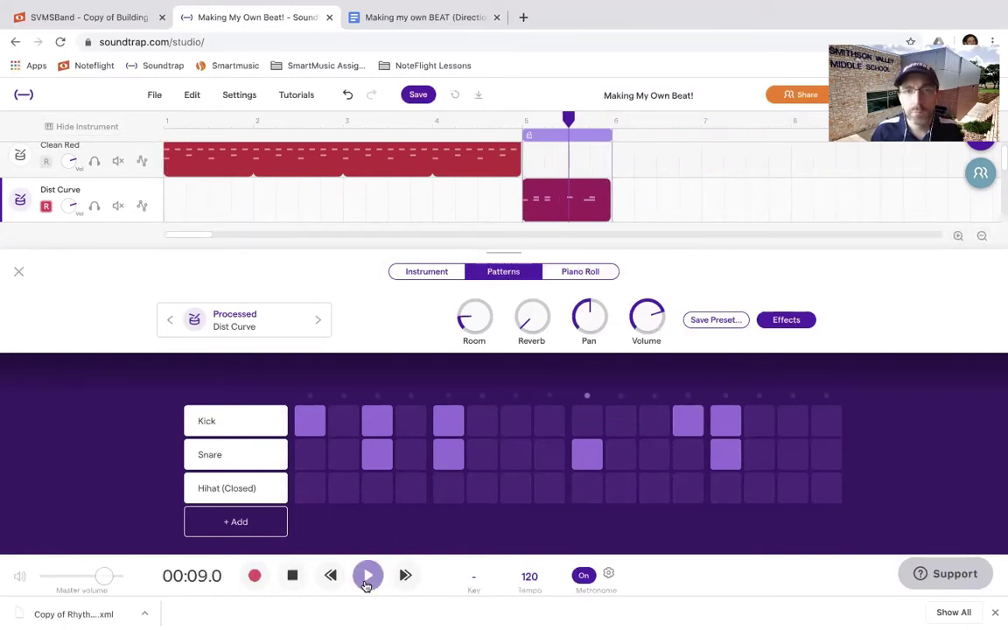
Rework the pattern so the kick hits steps 1, 9 and 13 and the snare hits steps 5 and 13
left_click(376, 421)
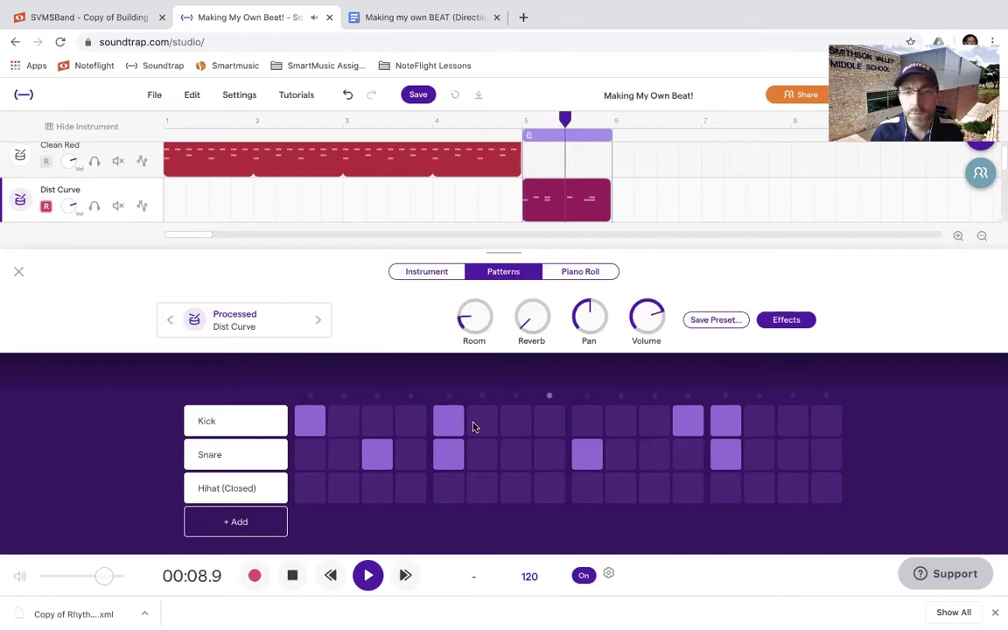
left_click(689, 421)
left_click(376, 454)
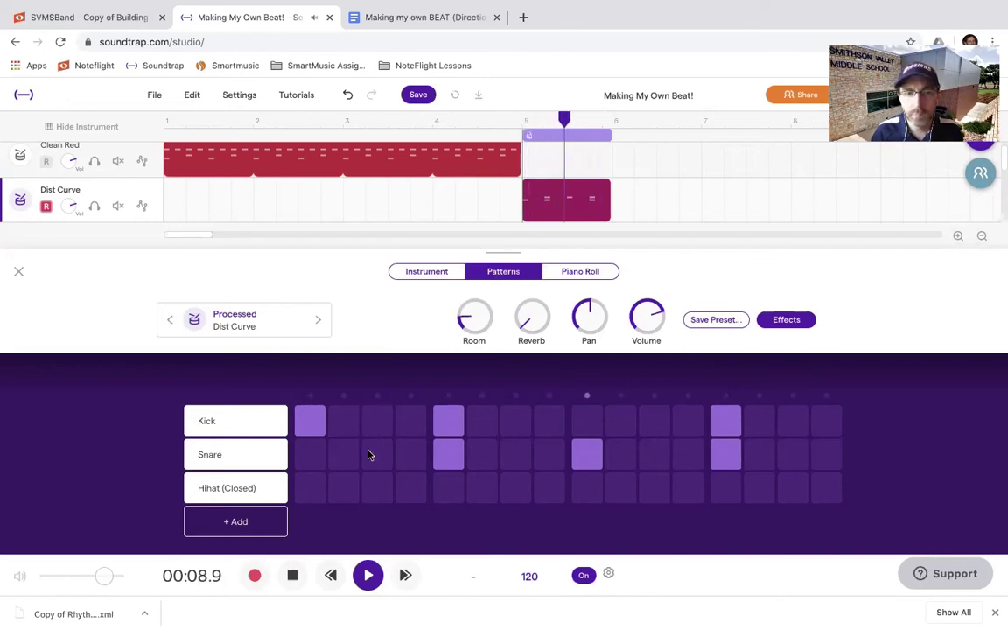
left_click(452, 456)
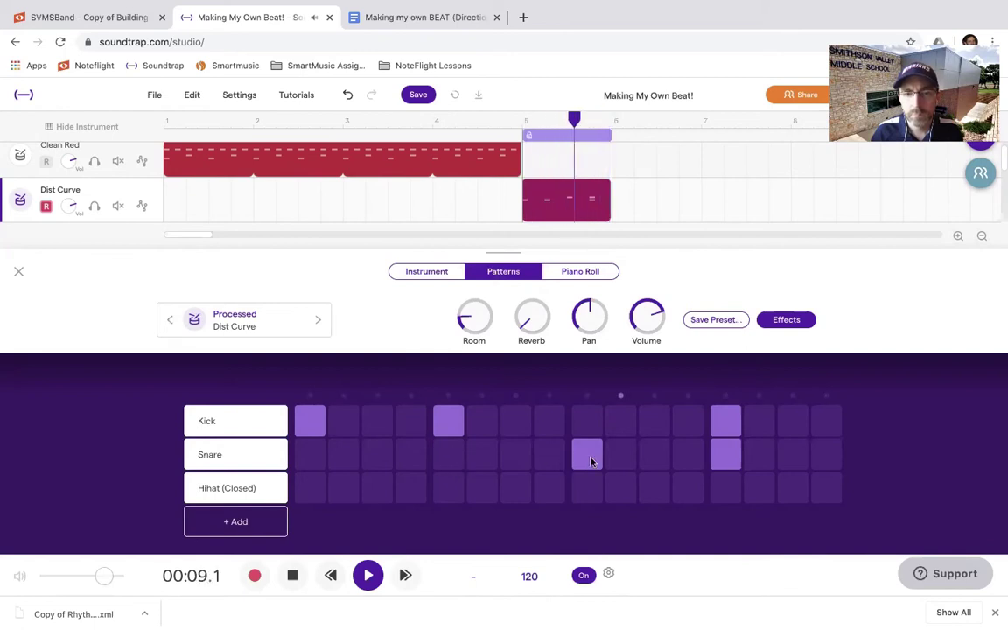
left_click(590, 457)
left_click(445, 455)
left_click(584, 422)
left_click(450, 419)
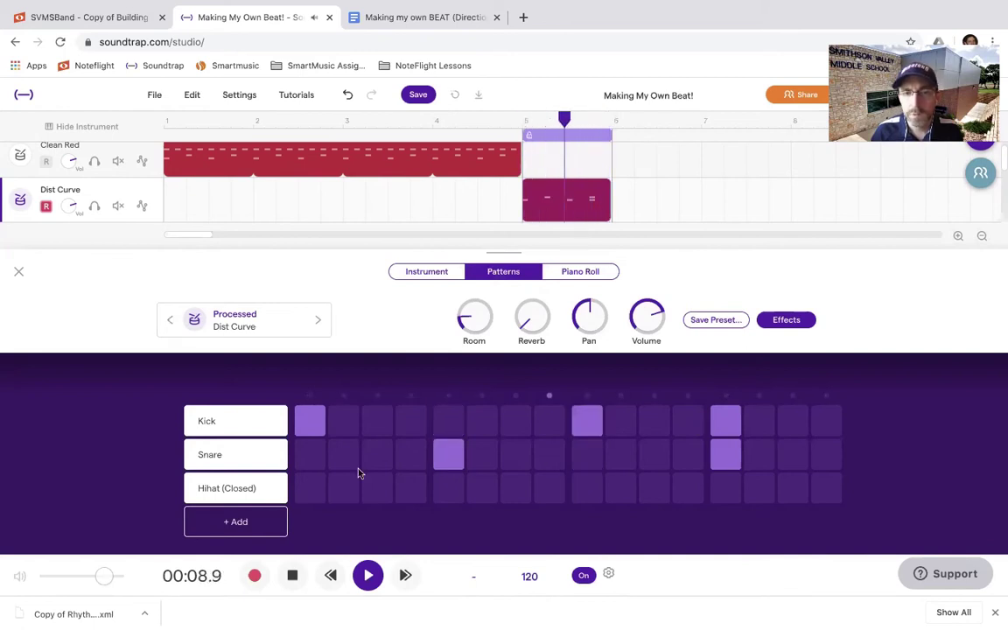
Place closed hi-hat hits on steps 1, 3, 7, 9, 11 and 12
left_click(310, 489)
left_click(377, 489)
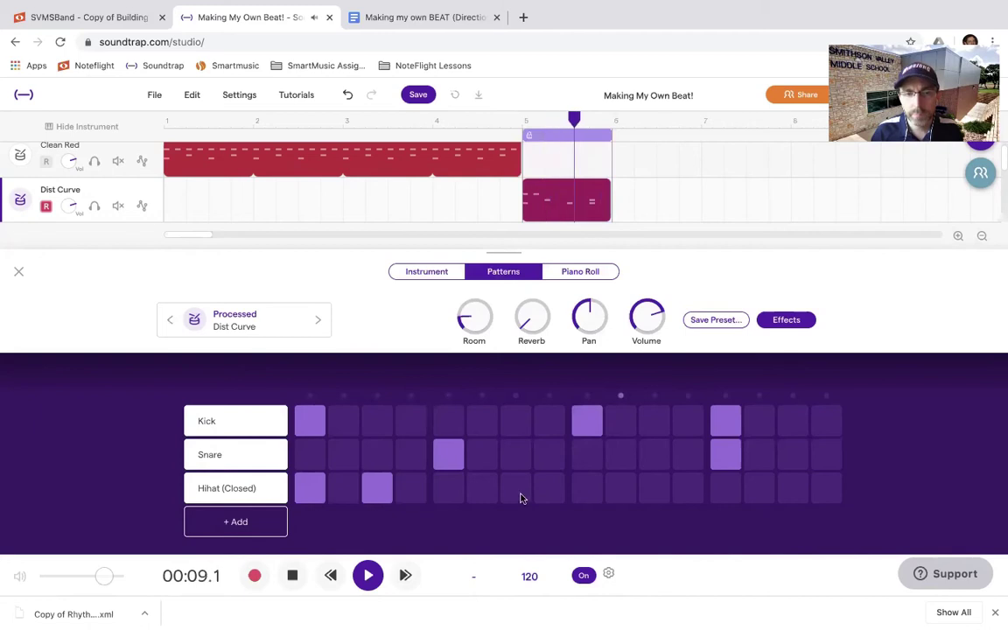
left_click(516, 488)
left_click(656, 490)
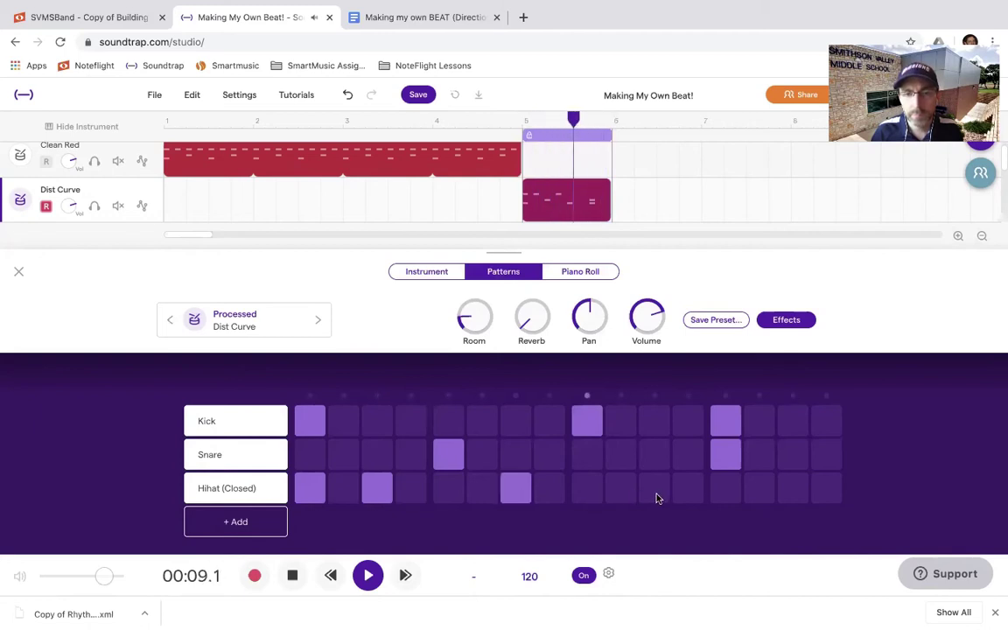
left_click(587, 490)
left_click(688, 492)
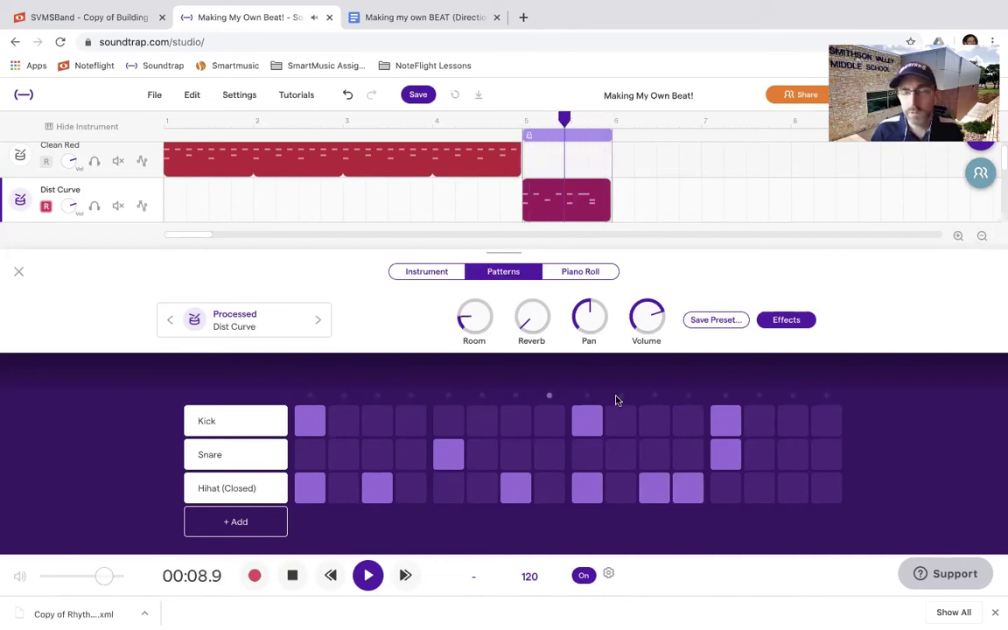
Add an open hi-hat row to the pattern with hits on steps 1 and 15
left_click(214, 521)
left_click(310, 520)
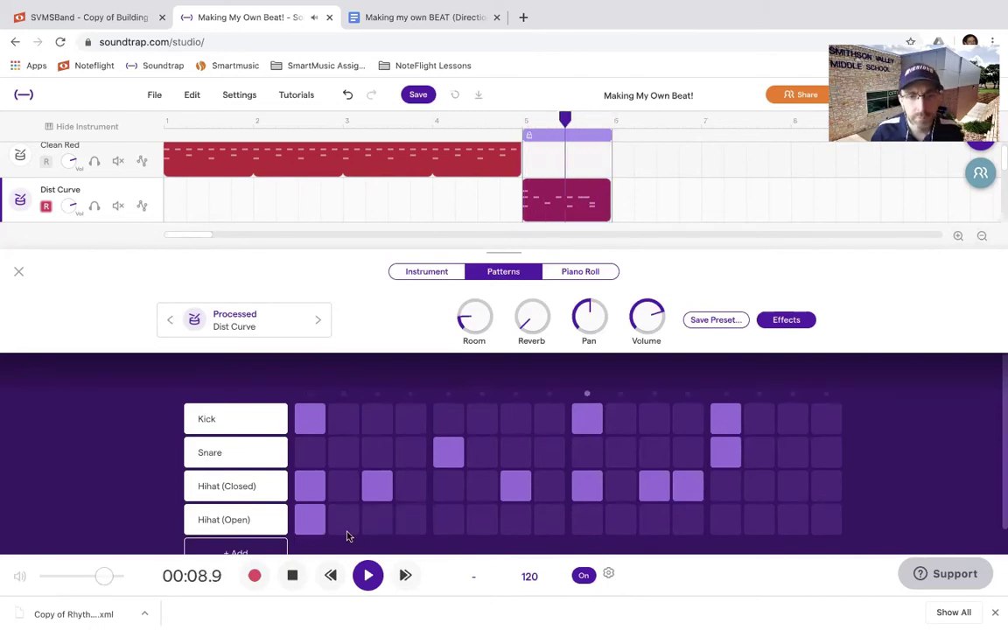
left_click(788, 519)
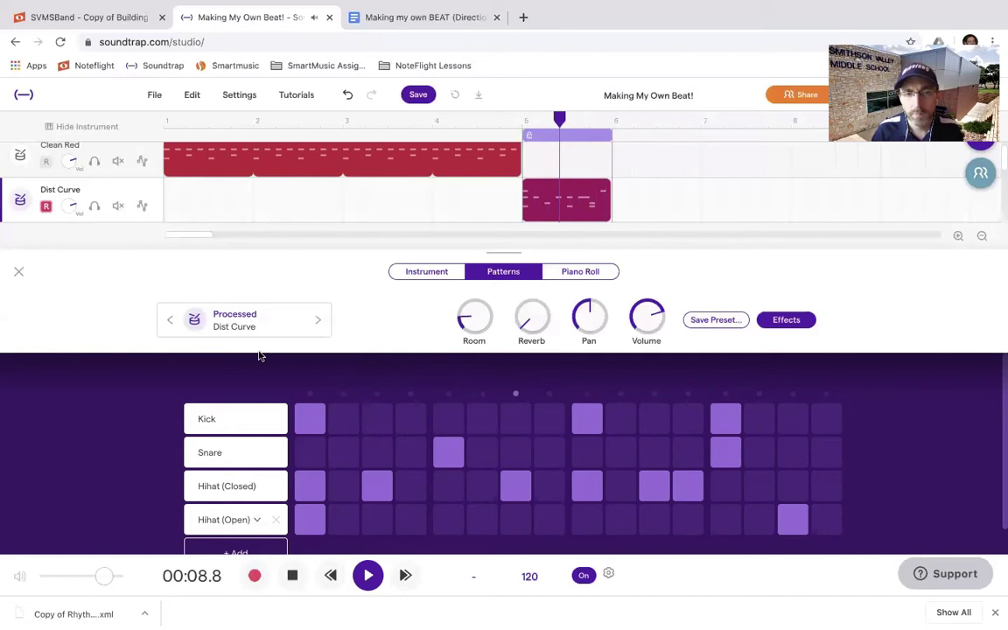
Stop playback, change the second drum track's sound to Latin Kit, and play the pattern with it
key("space")
left_click(251, 323)
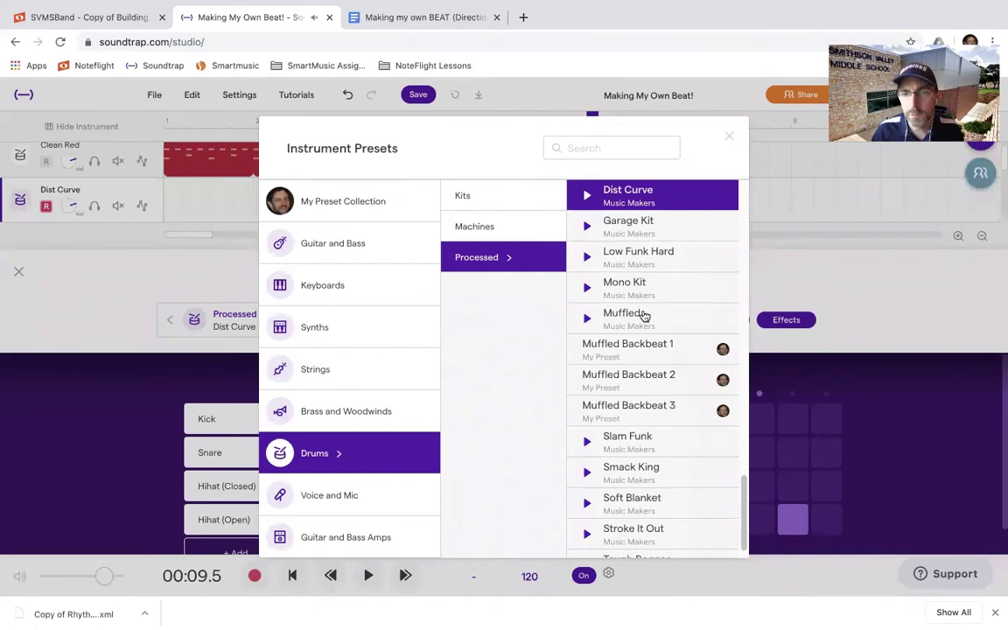
scroll(643, 317, "up", 15)
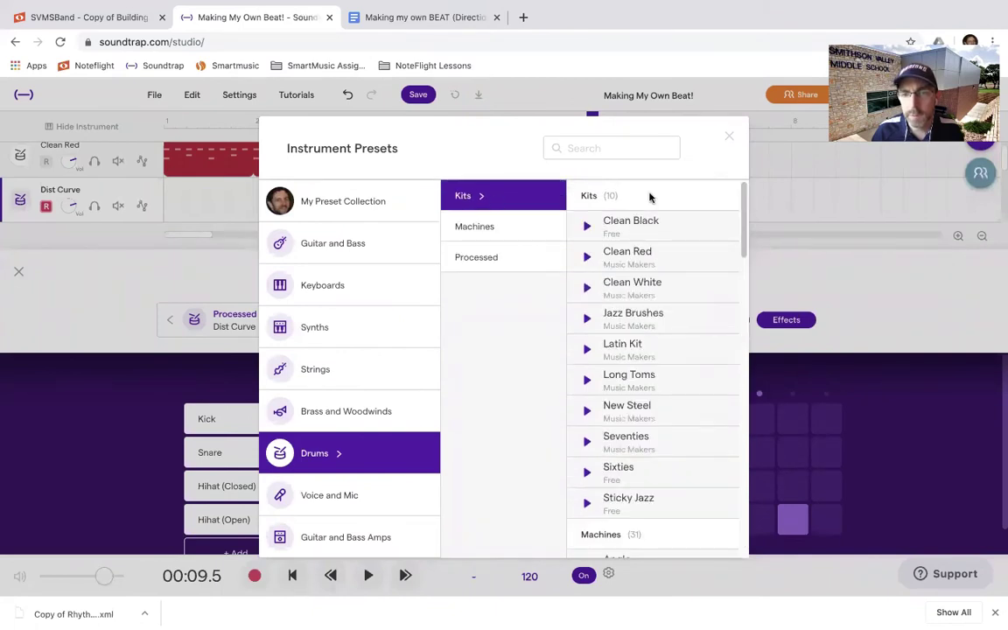
scroll(645, 437, "down", 5)
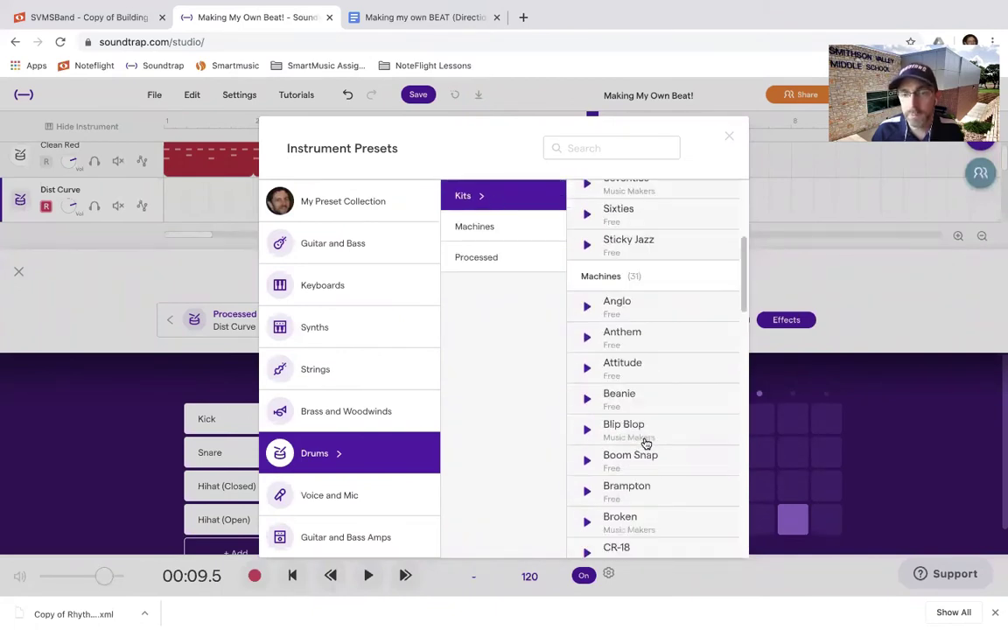
scroll(630, 435, "down", 6)
scroll(661, 516, "up", 6)
scroll(655, 453, "up", 3)
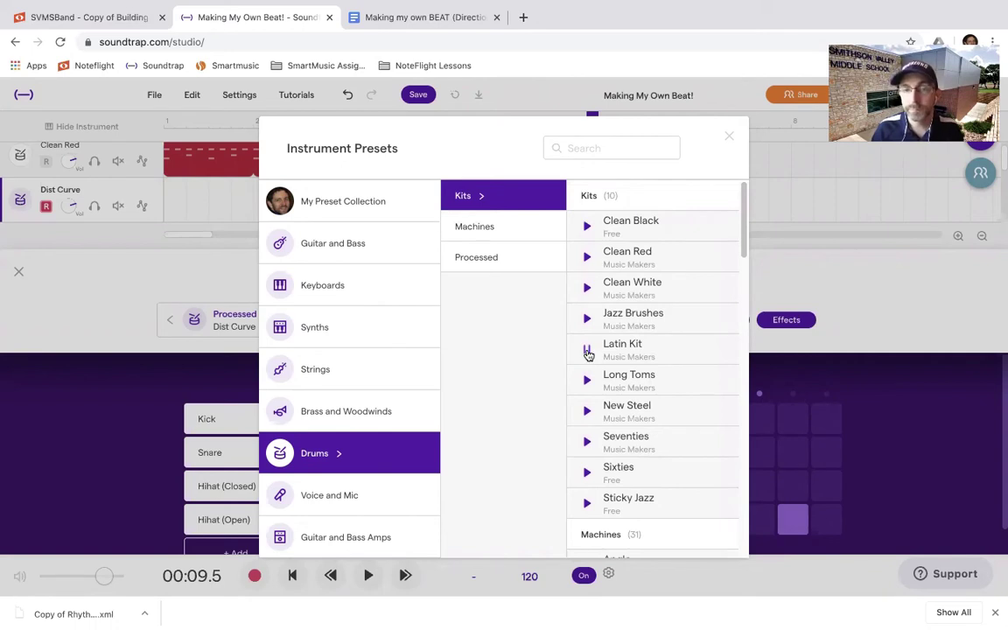
left_click(633, 360)
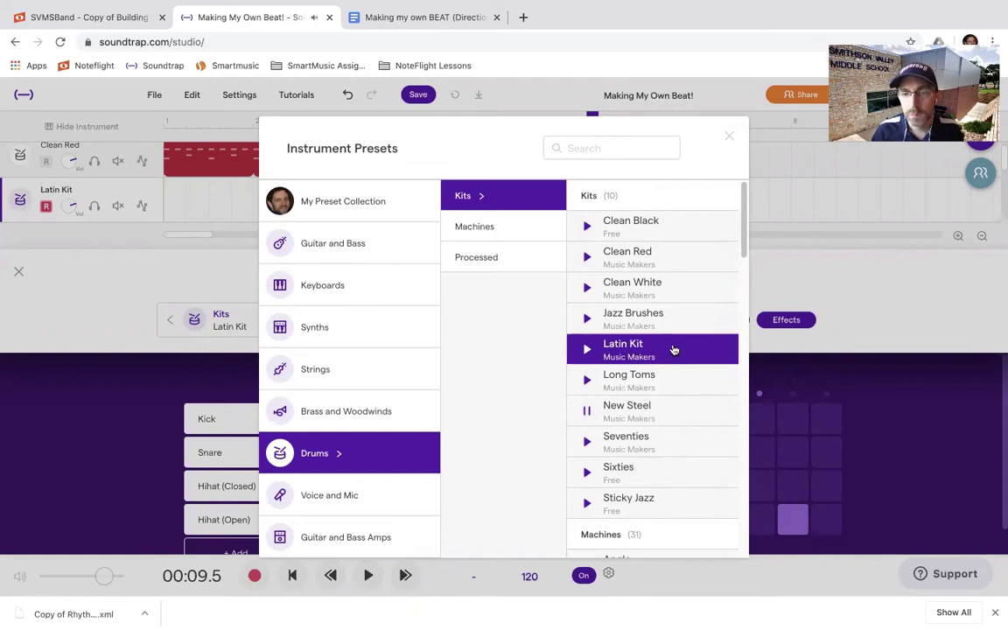
left_click(674, 350)
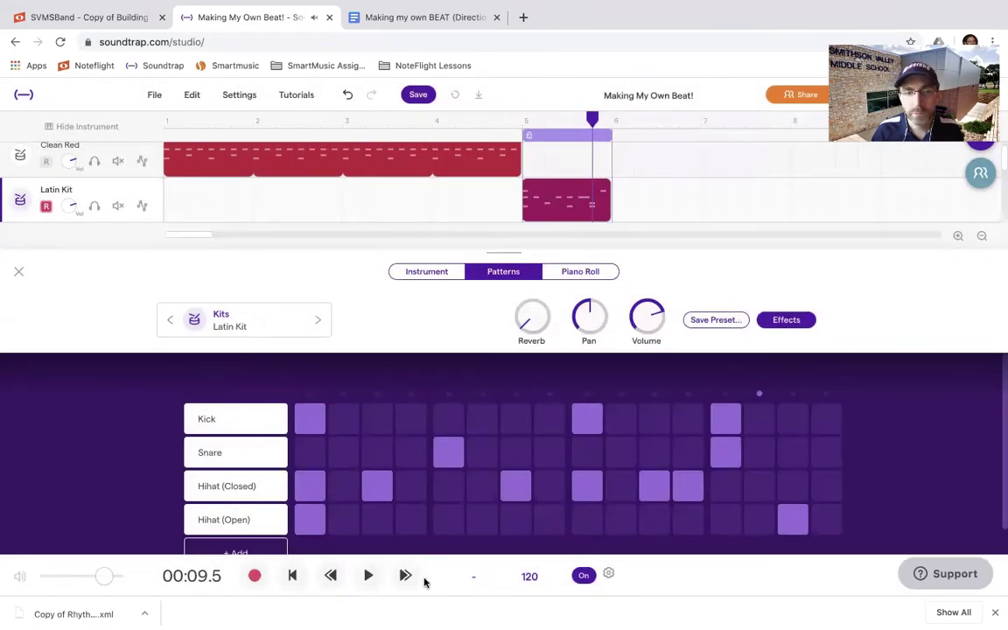
left_click(368, 576)
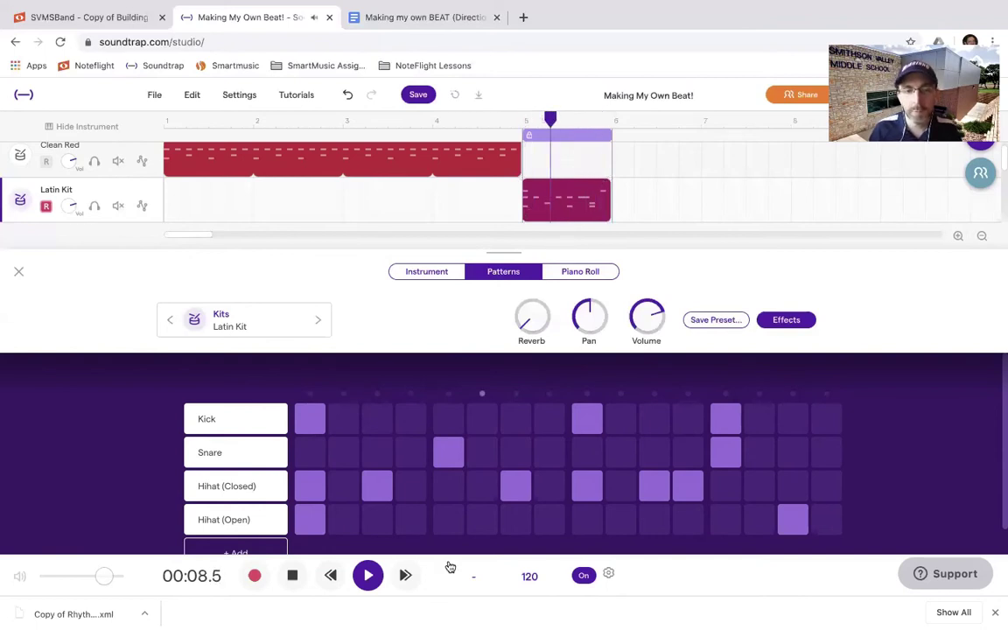
Stop playback and loop the one-measure Latin Kit pattern so it fills measures 5 through 12
left_click(367, 575)
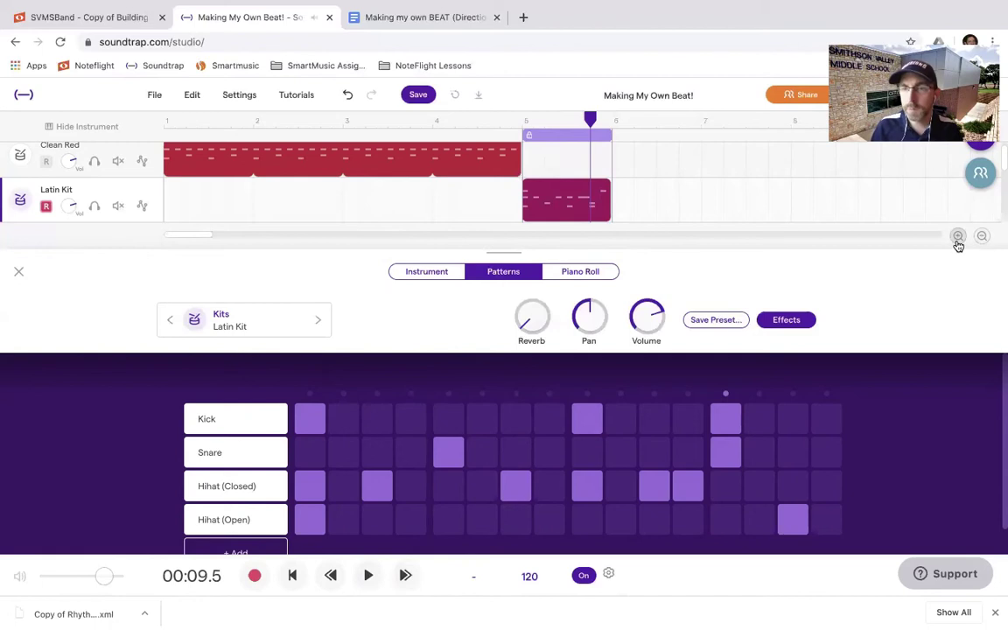
left_click(982, 237)
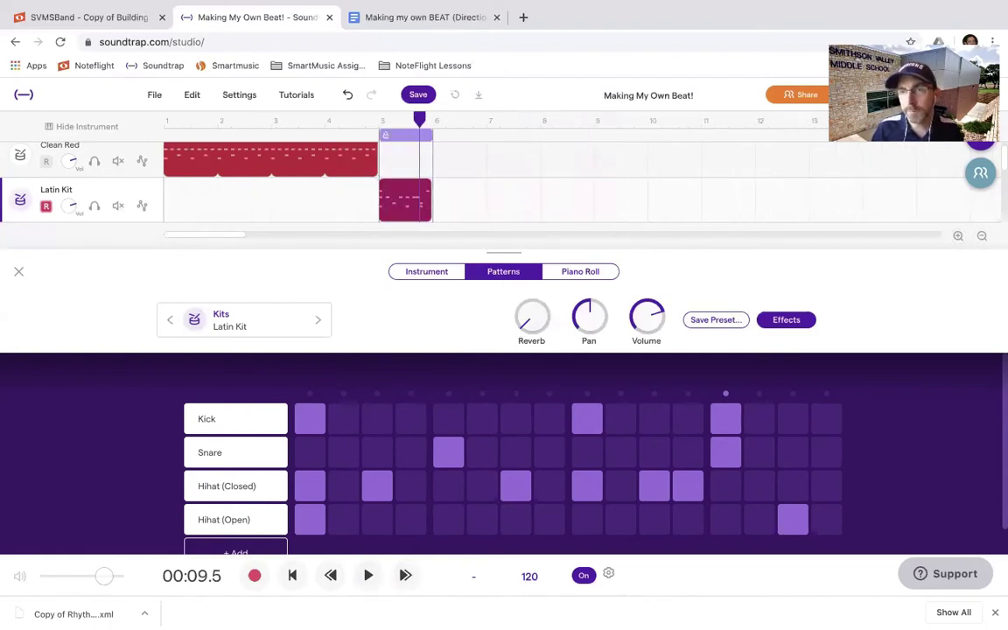
left_click(15, 275)
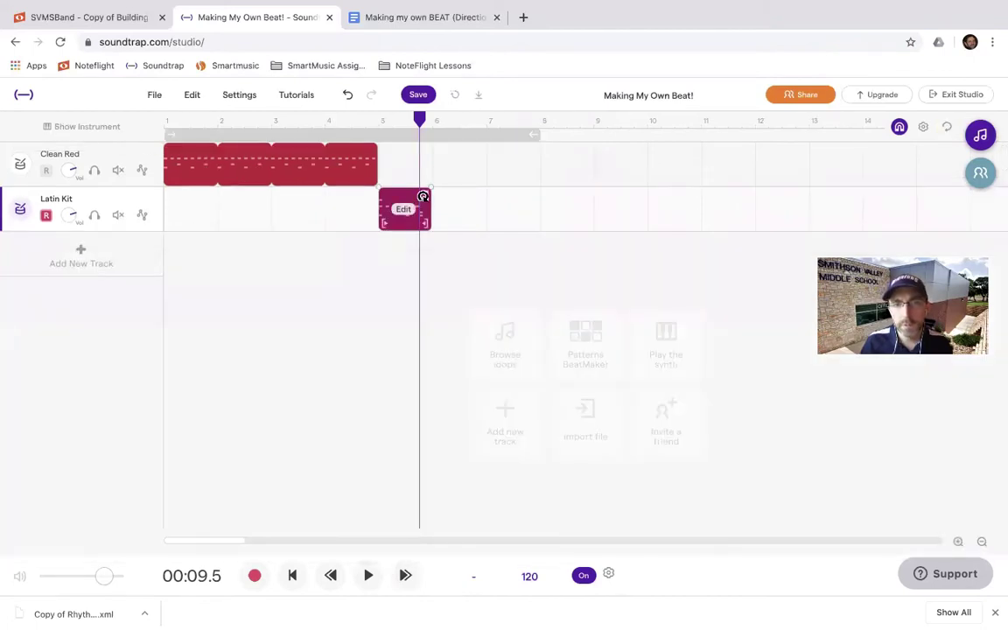
left_click_drag(422, 196, 807, 211)
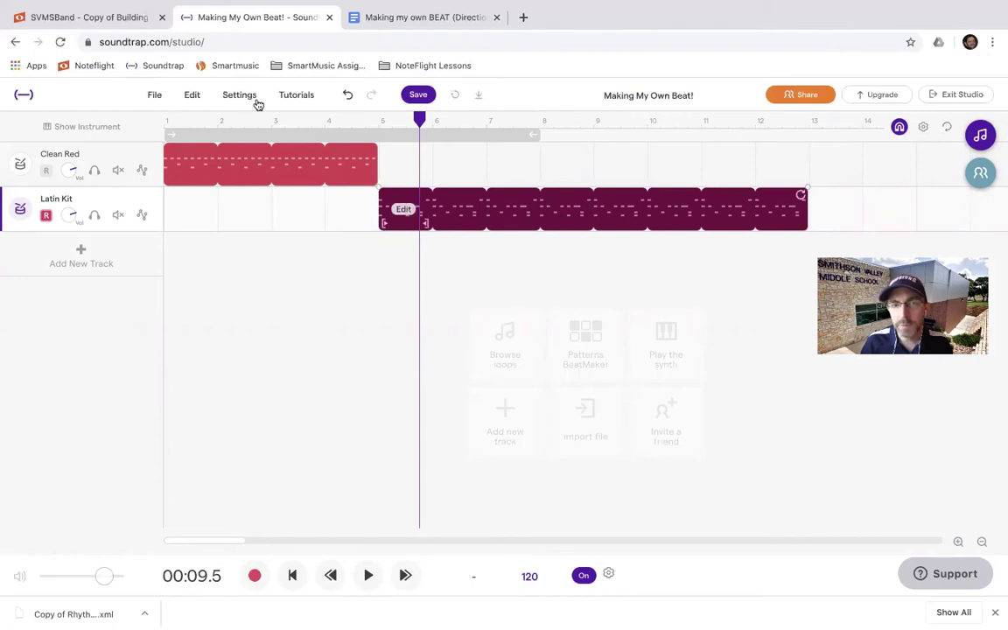
Play the song from the beginning to hear both drum sections, and stop partway through the second one
left_click(168, 123)
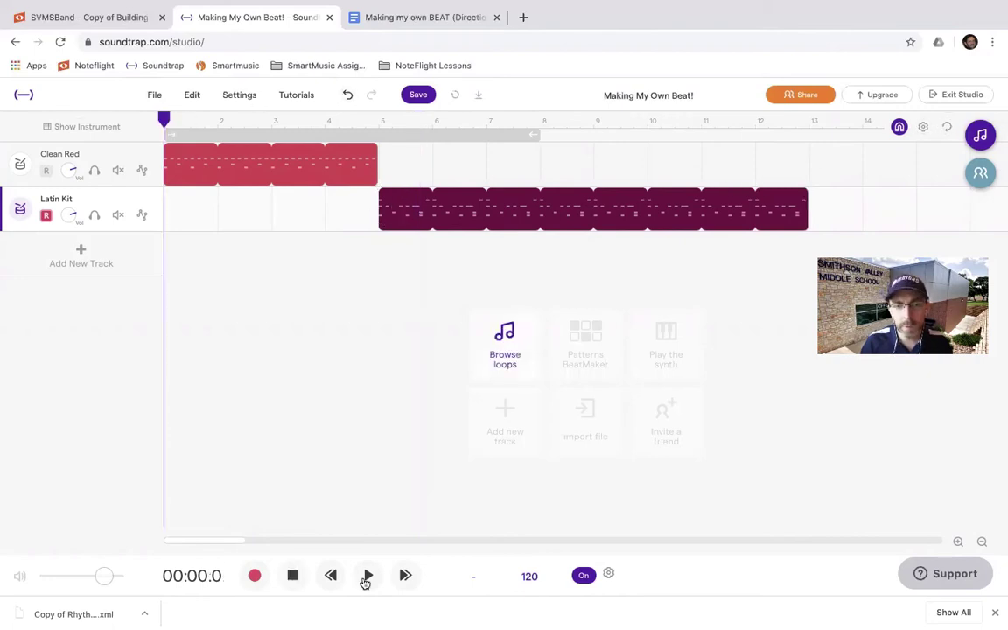
left_click(368, 575)
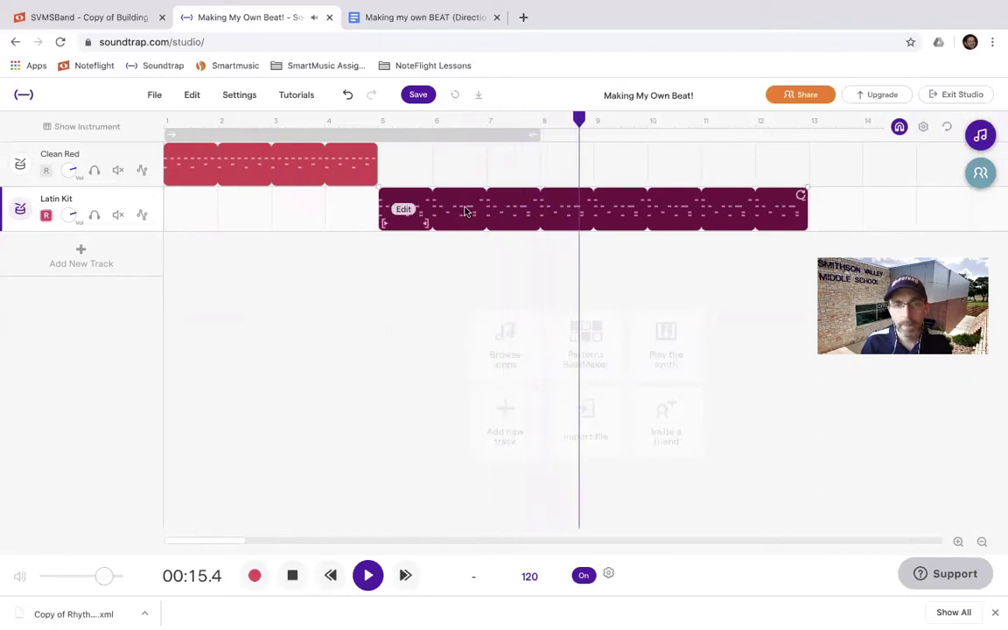
key("space")
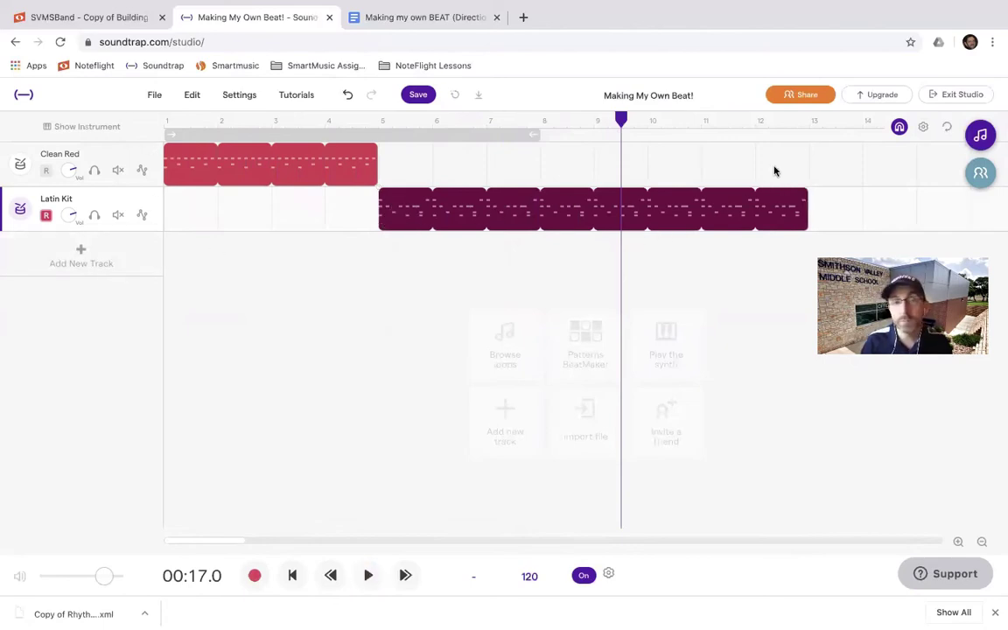
Read steps 7 and 8 in the Making my own BEAT directions document, and return to the Soundtrap project
left_click(432, 18)
scroll(300, 380, "down", 6)
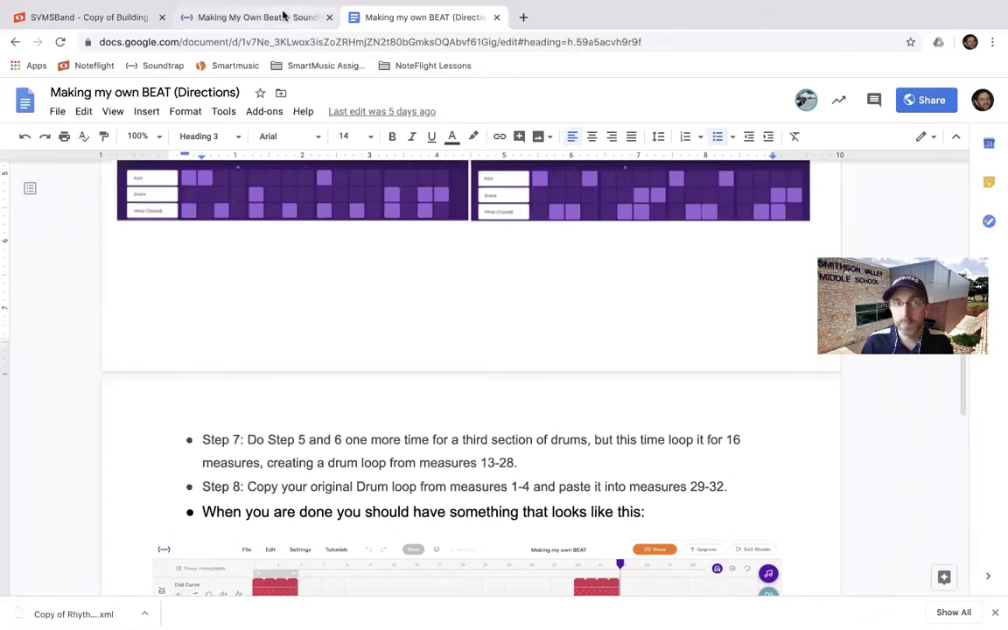
left_click(254, 17)
Add a third drum track and show its playable drum pads
left_click(75, 255)
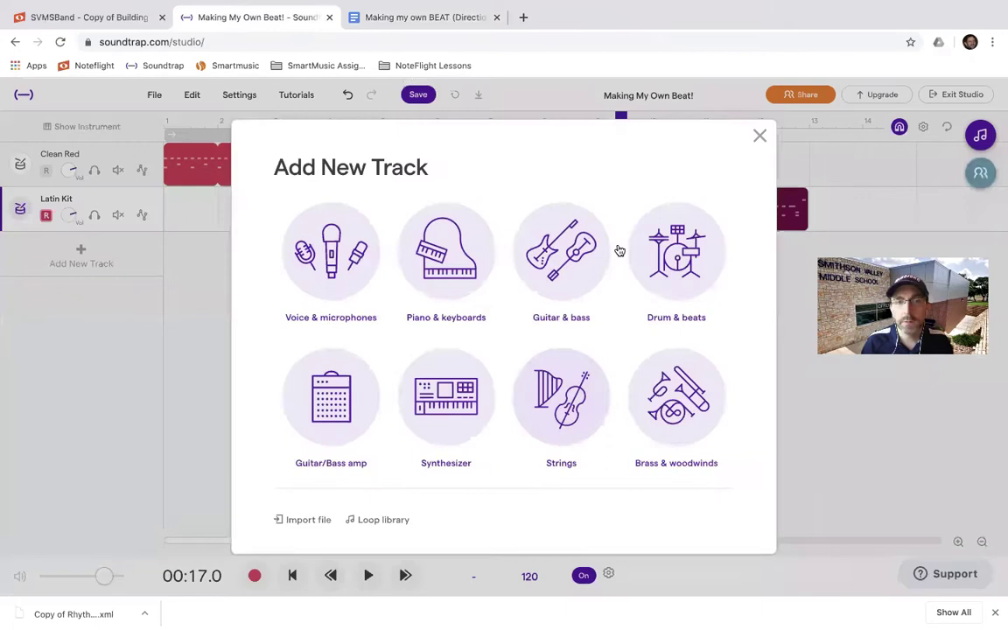
left_click(673, 254)
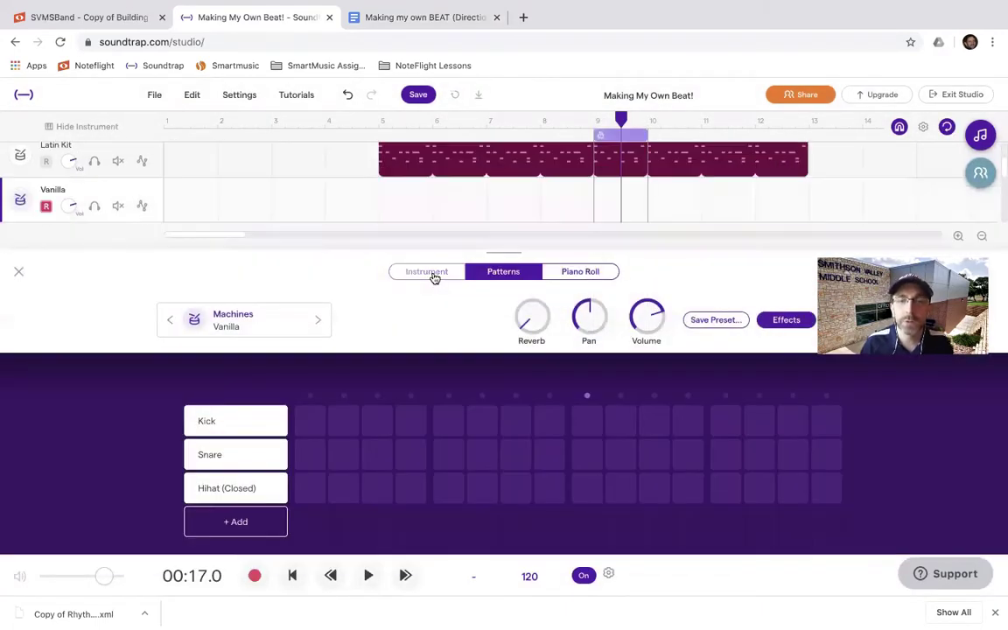
left_click(432, 275)
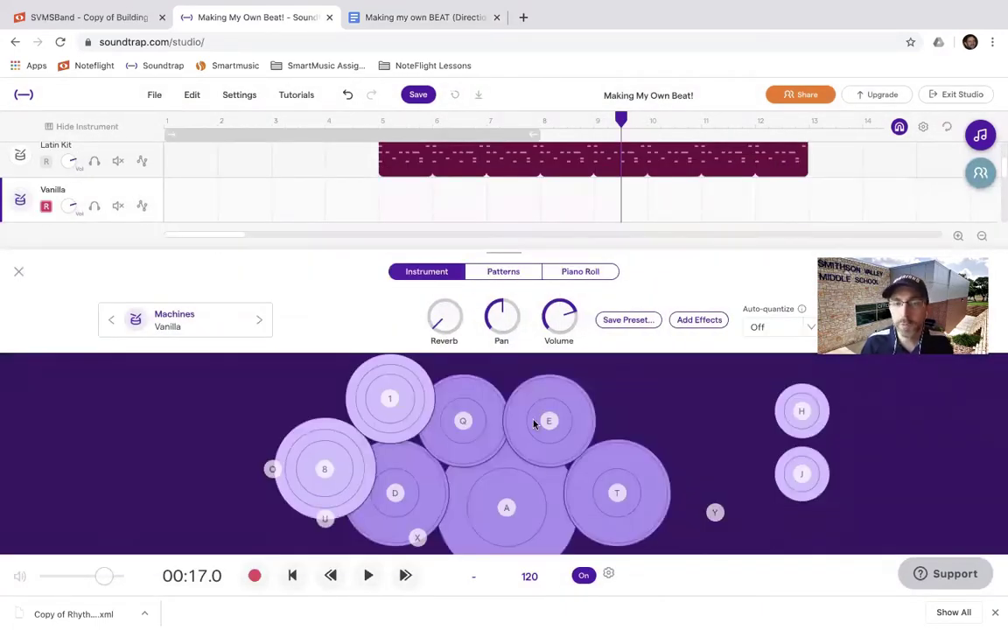
Create an empty one-measure pattern at measure 13 on the new drum track, and return to its drum pads with the playhead at measure 13
left_click(807, 131)
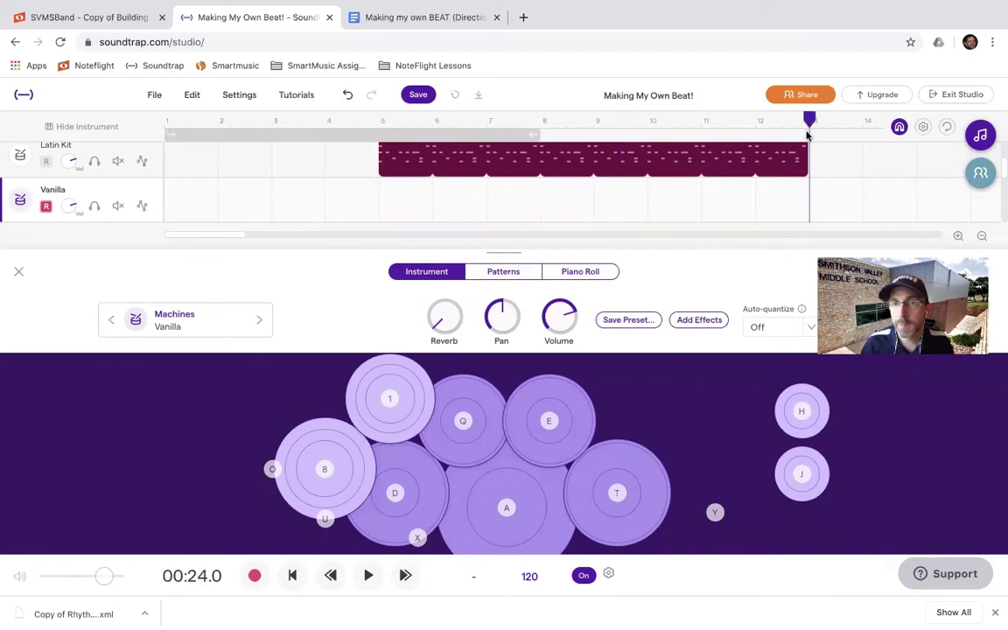
left_click_drag(216, 231, 265, 234)
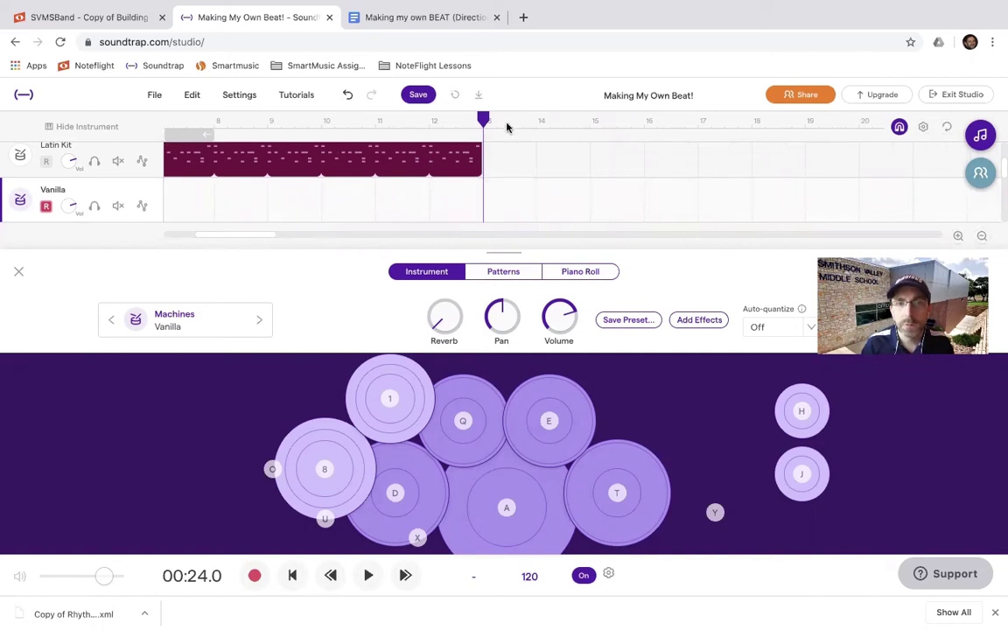
left_click(504, 196)
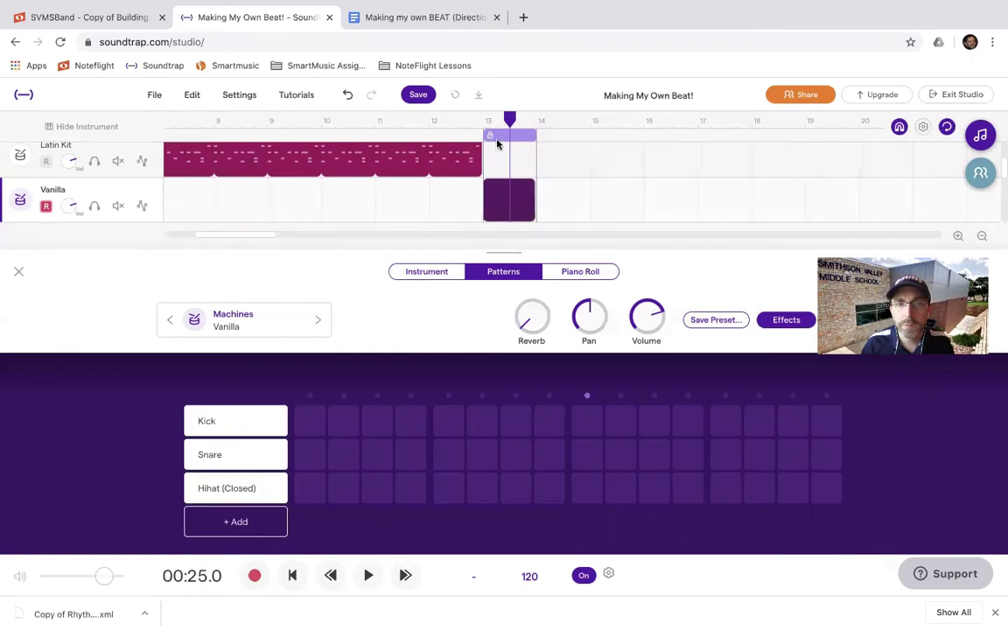
left_click(432, 272)
left_click(484, 120)
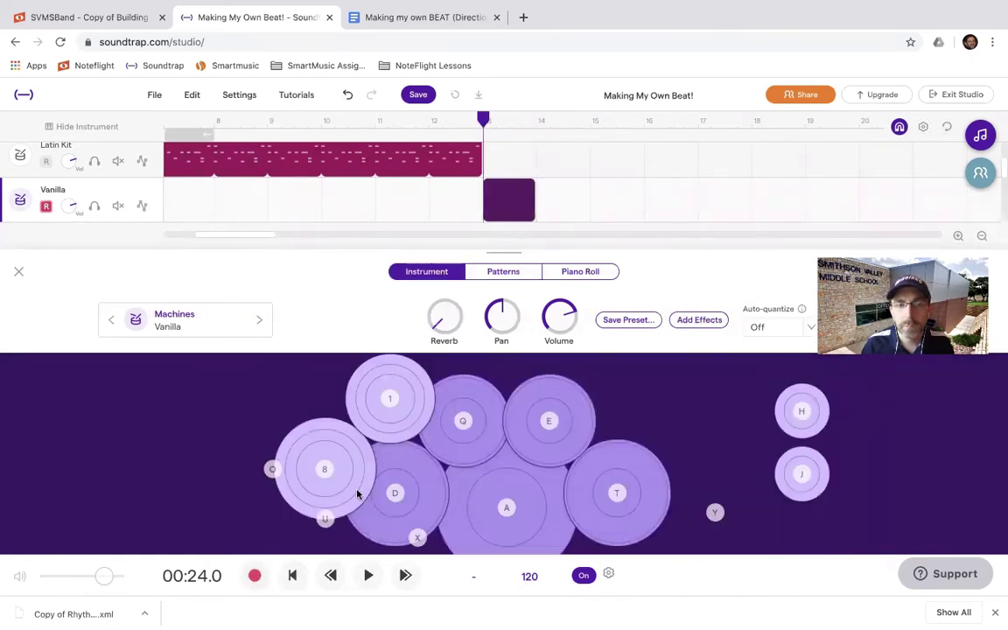
Change the third drum track's sound to the Sixties kit
left_click(217, 320)
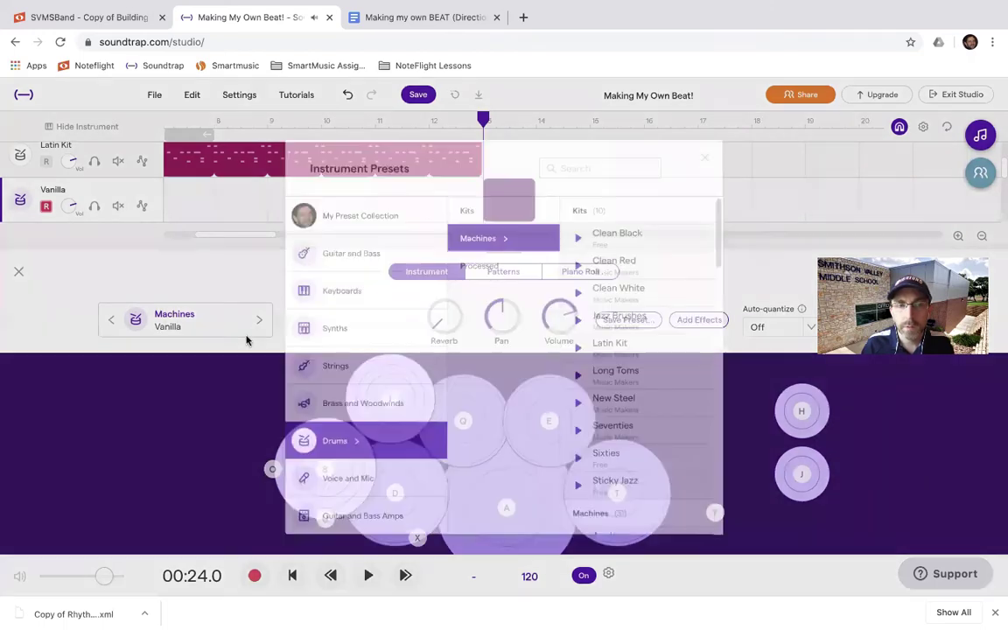
scroll(628, 298, "up", 5)
scroll(630, 293, "up", 8)
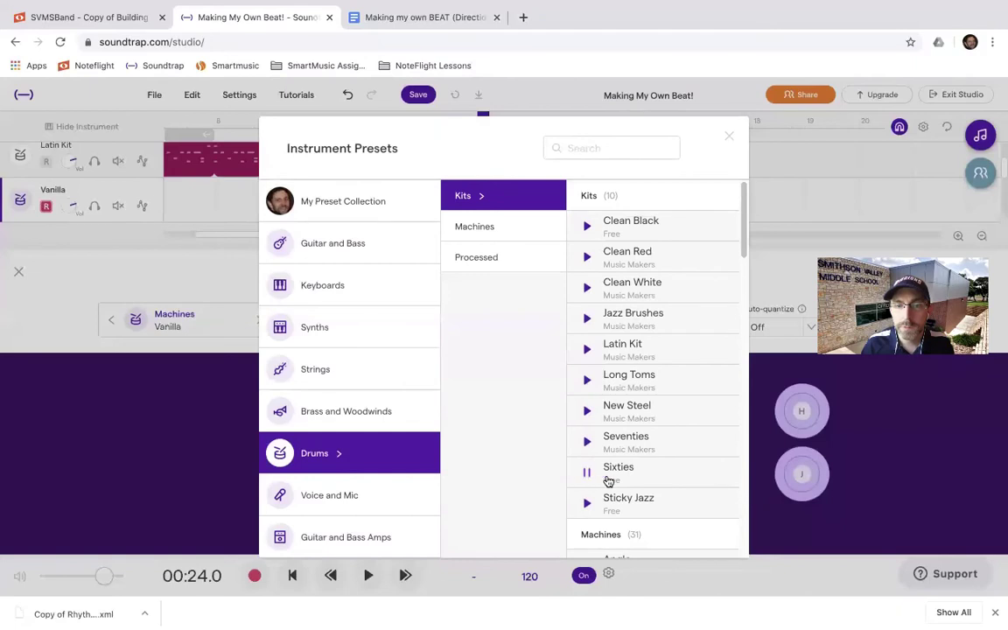
left_click(638, 475)
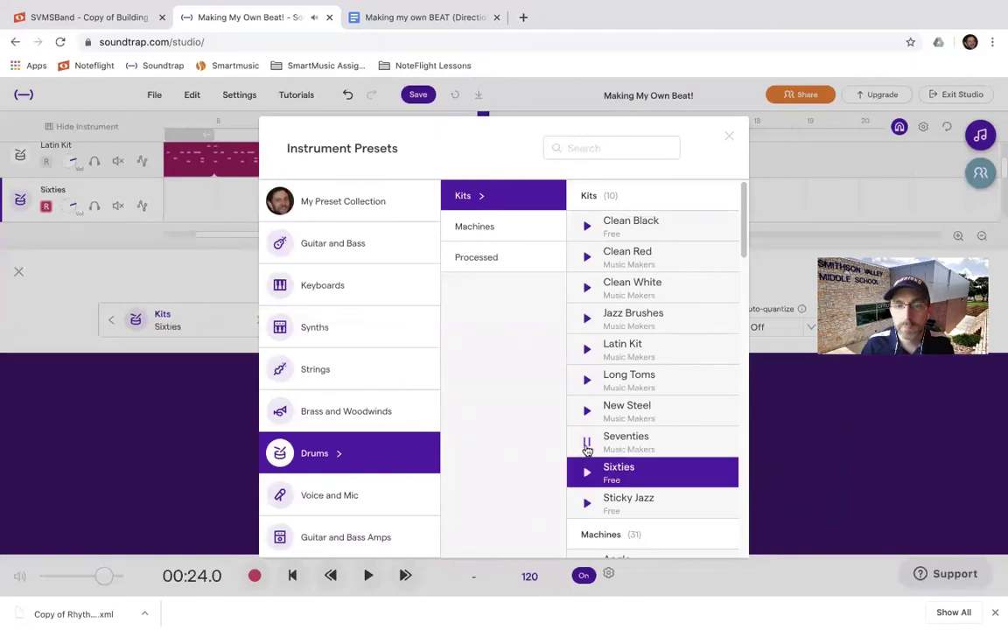
left_click(631, 477)
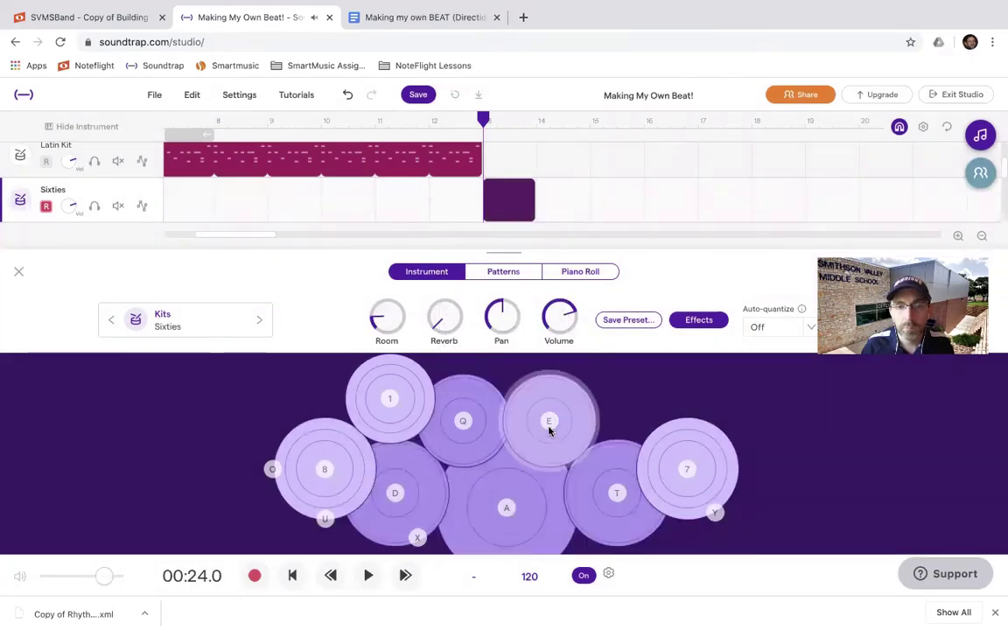
Try out the Sixties kit by playing its bass drum and cymbal pads, including 8, 1, 7 and A
left_click(511, 481)
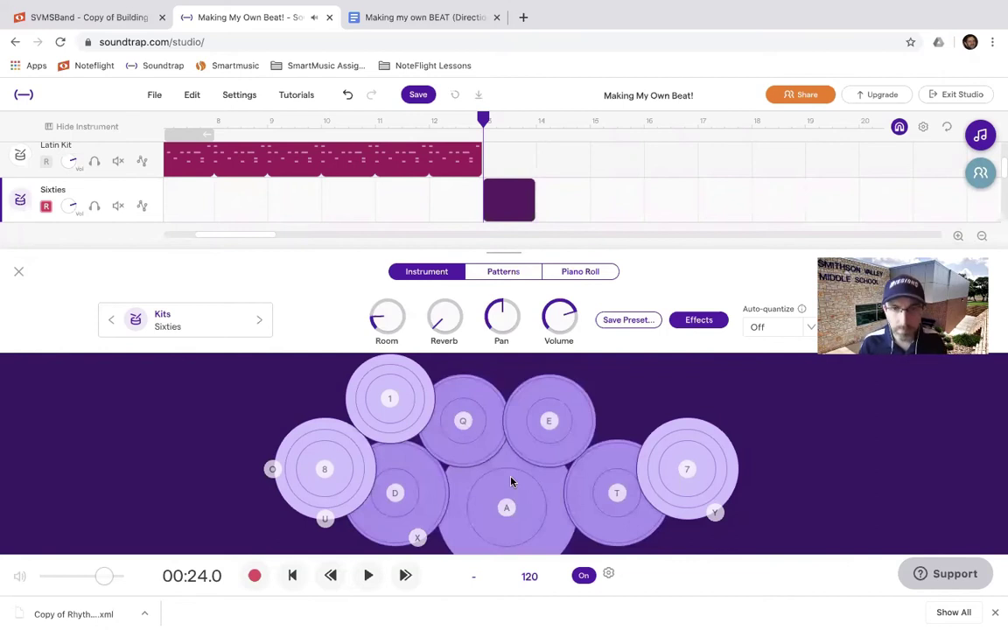
left_click(511, 481)
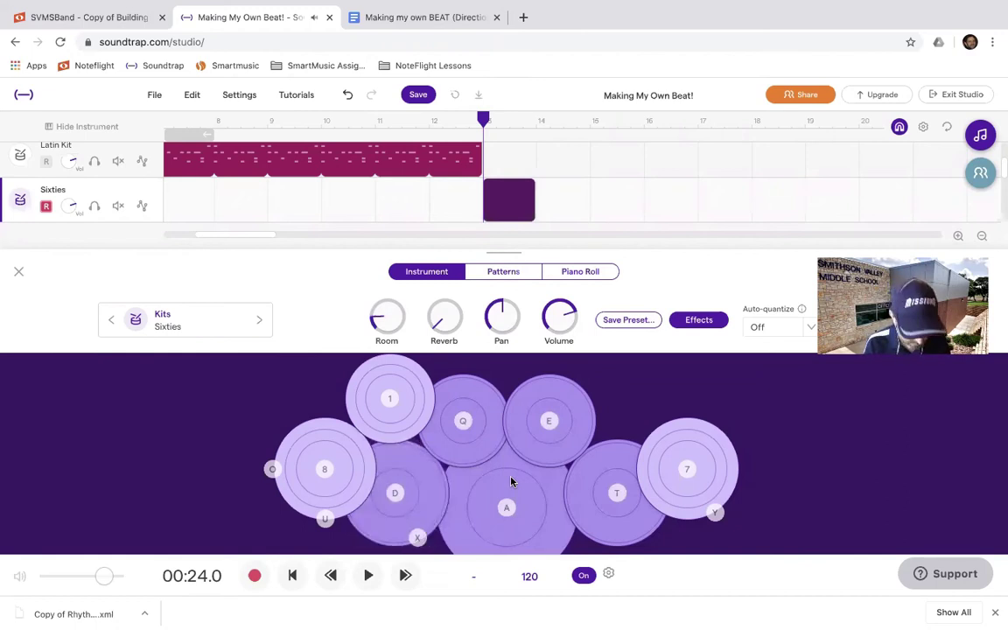
key("8")
key("8")
key("8")
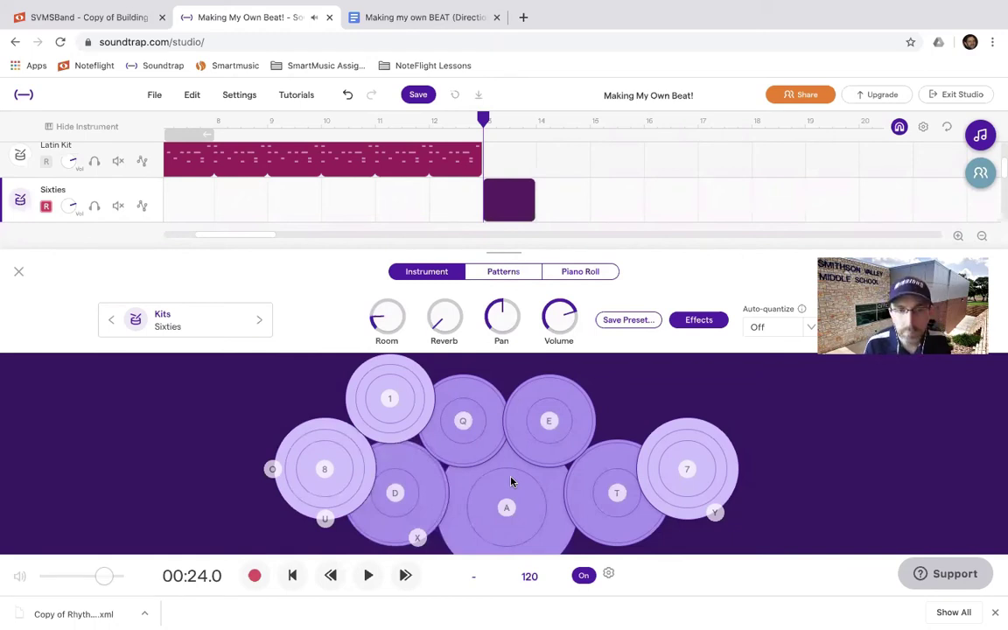
key("8")
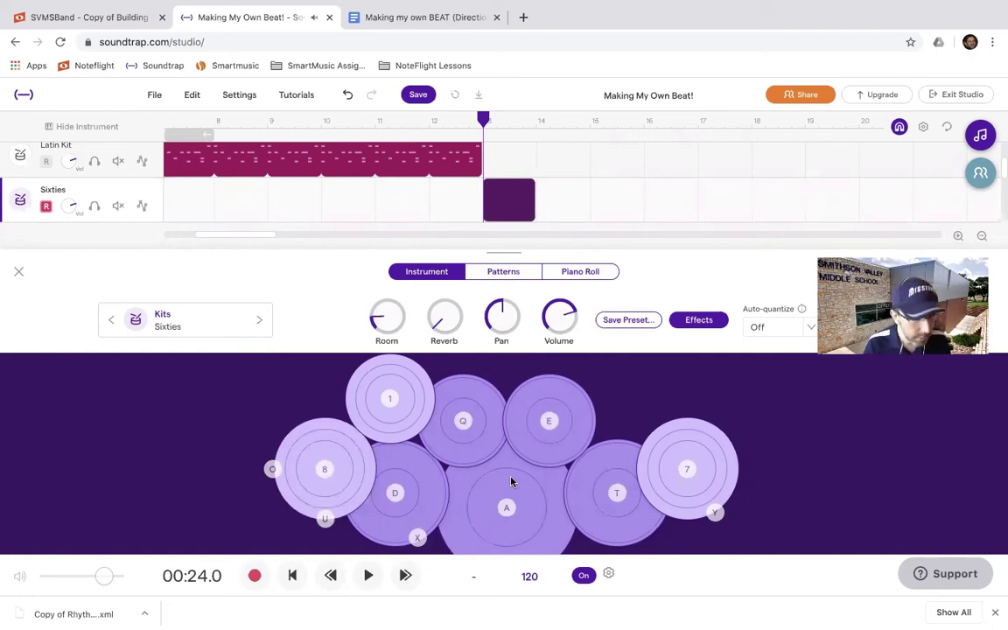
key("1")
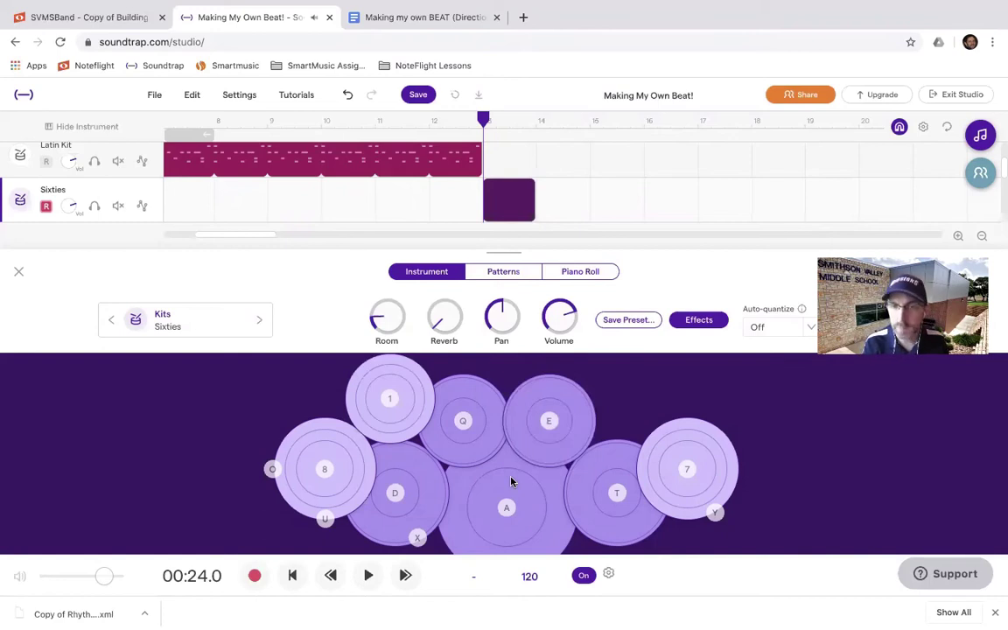
key("7")
key("7")
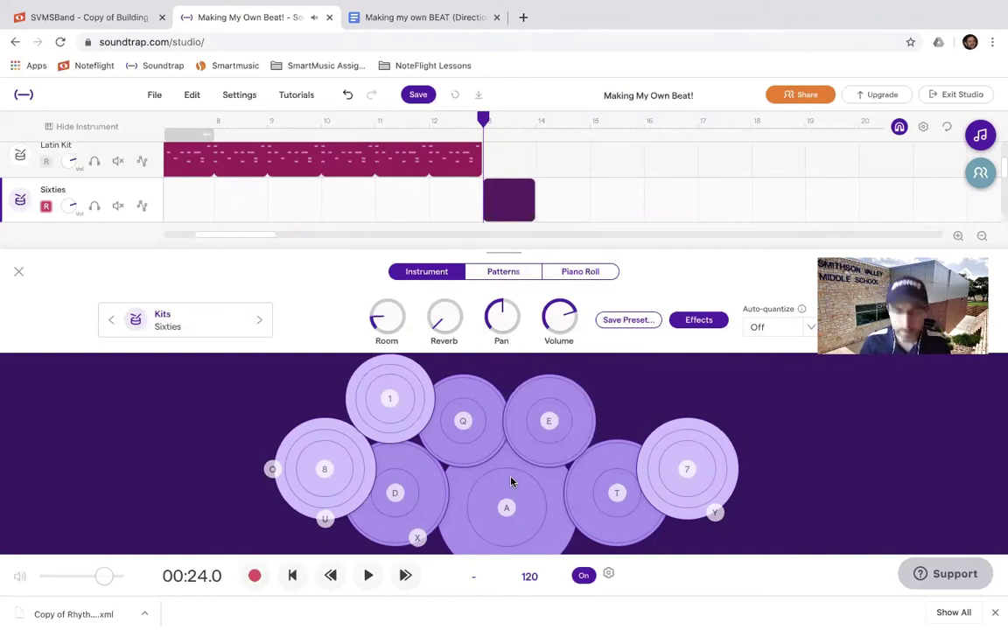
key("a")
key("a")
key("a")
Switch the third drum track to the Sticky Jazz kit and try out its drum, cymbal and percussion pads
left_click(260, 329)
key("a")
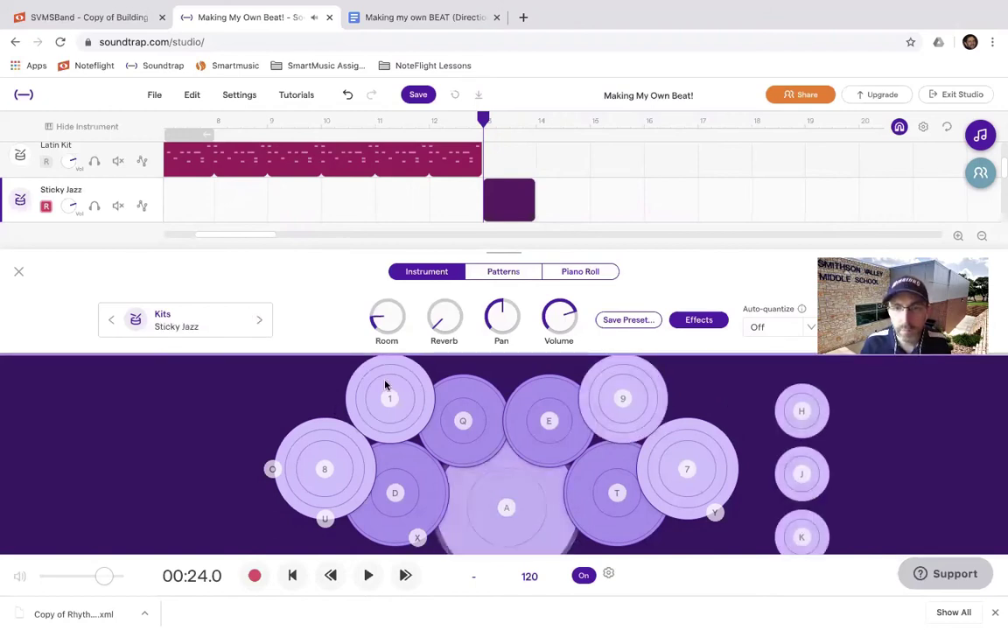
left_click(805, 533)
left_click(802, 411)
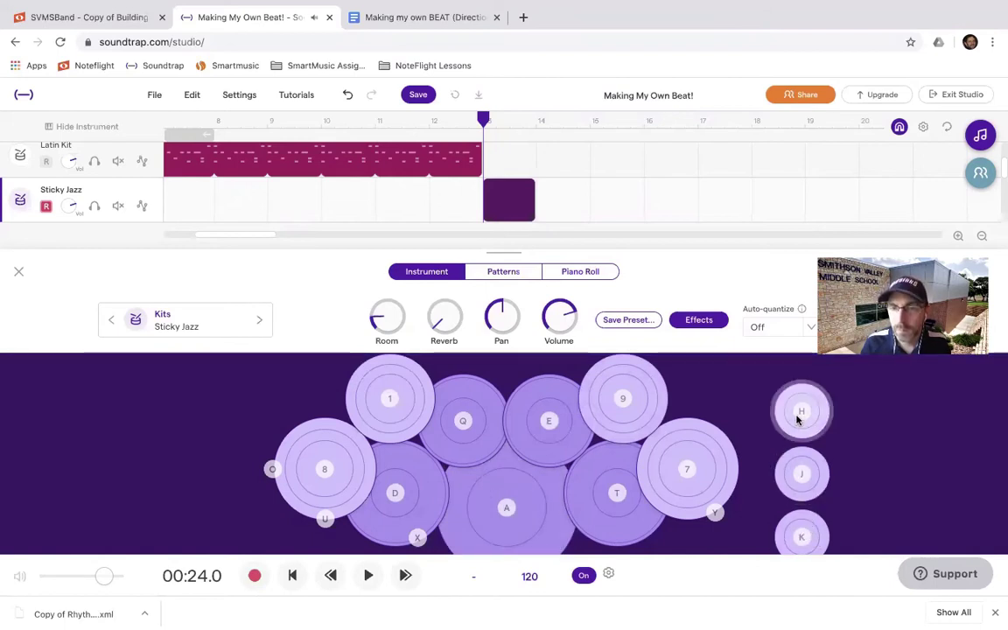
left_click(689, 486)
left_click(497, 510)
left_click(681, 488)
key("9")
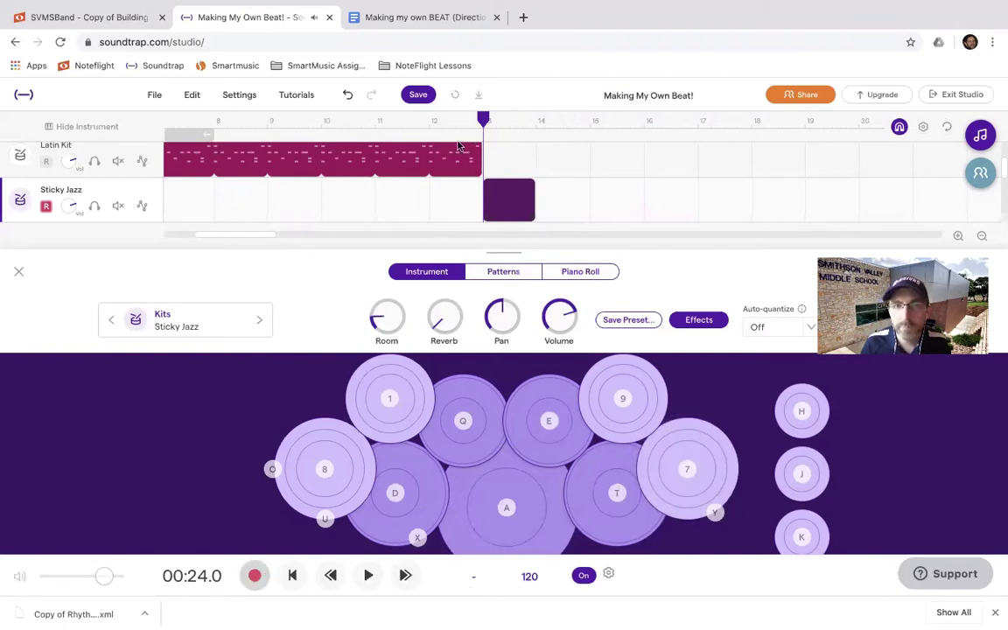
Set the playback loop range to cover only measure 13, with the playhead at its start
left_click(496, 131)
left_click(485, 131)
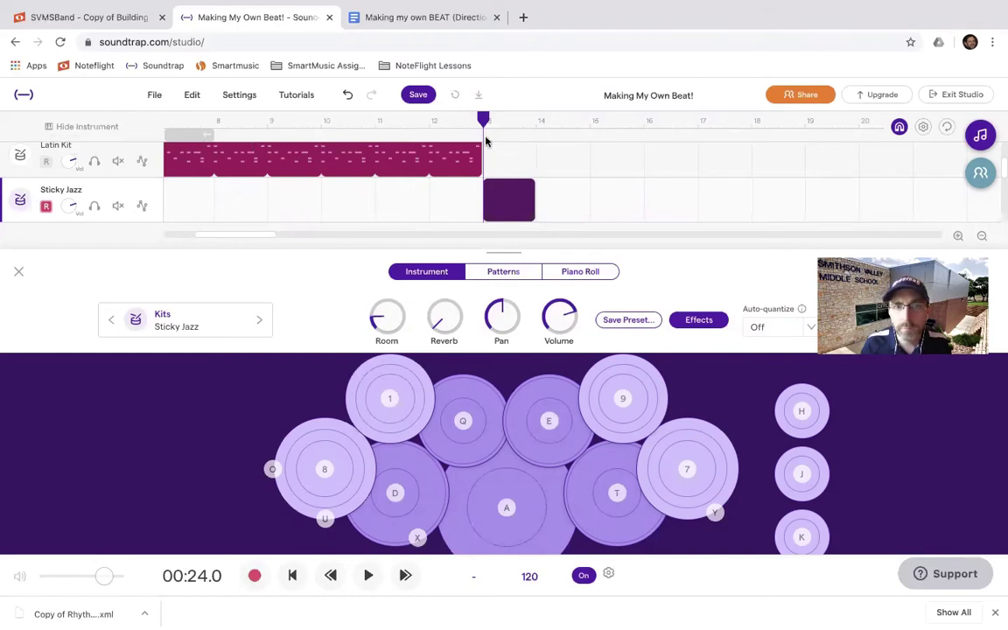
left_click_drag(165, 133, 772, 138)
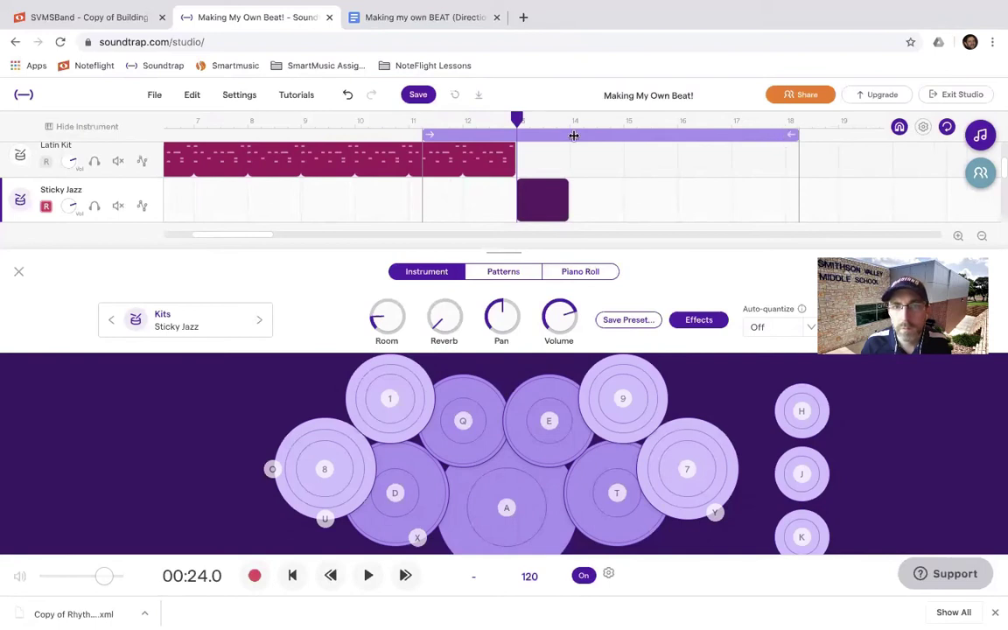
left_click(448, 140)
left_click_drag(453, 142, 547, 137)
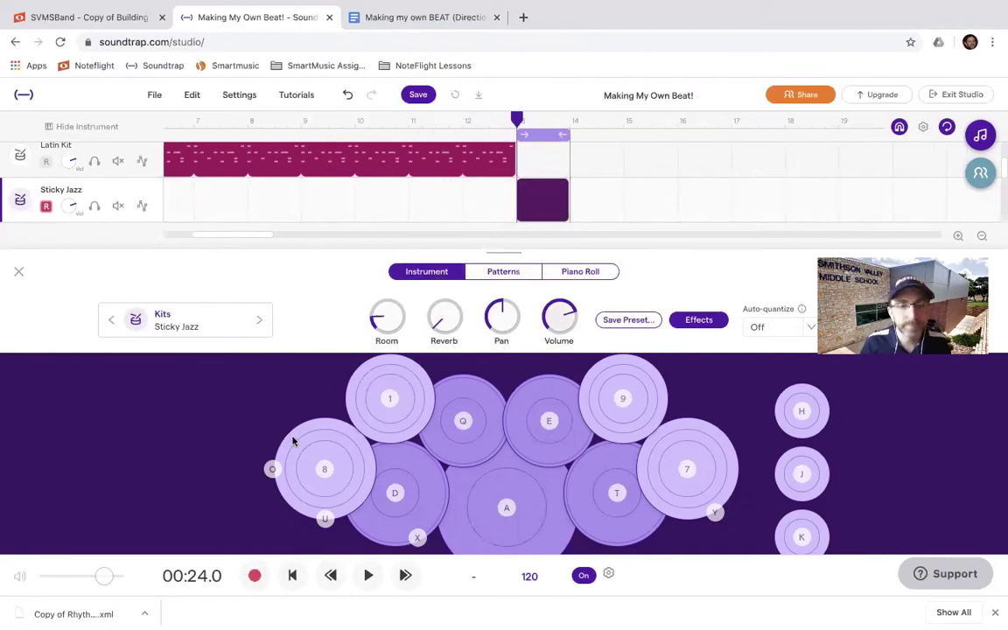
Try recording on the Sticky Jazz track over measure 13, stop, and return the playhead to the start of the measure
left_click(254, 575)
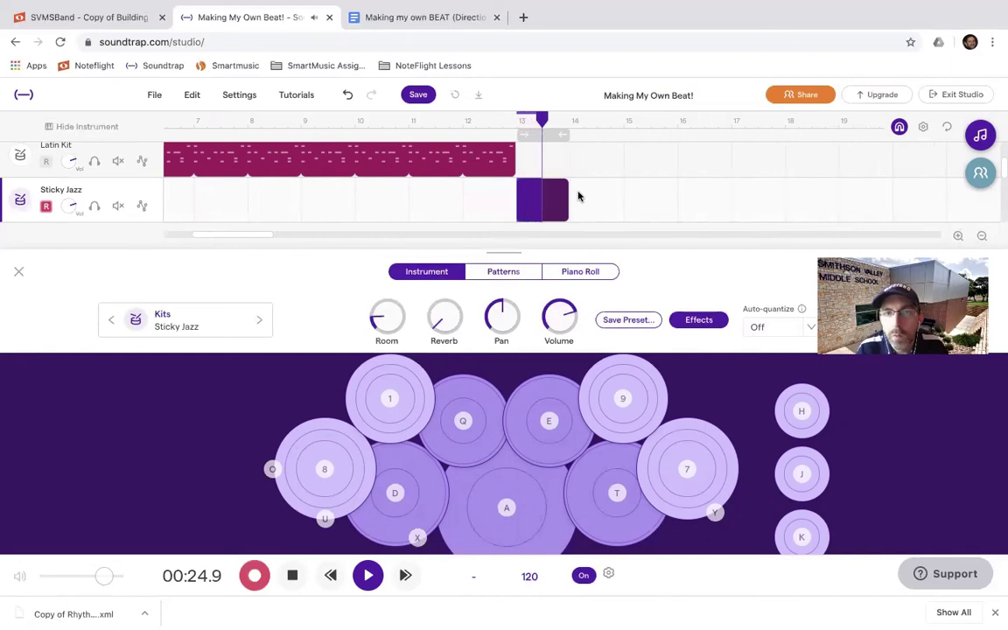
key("space")
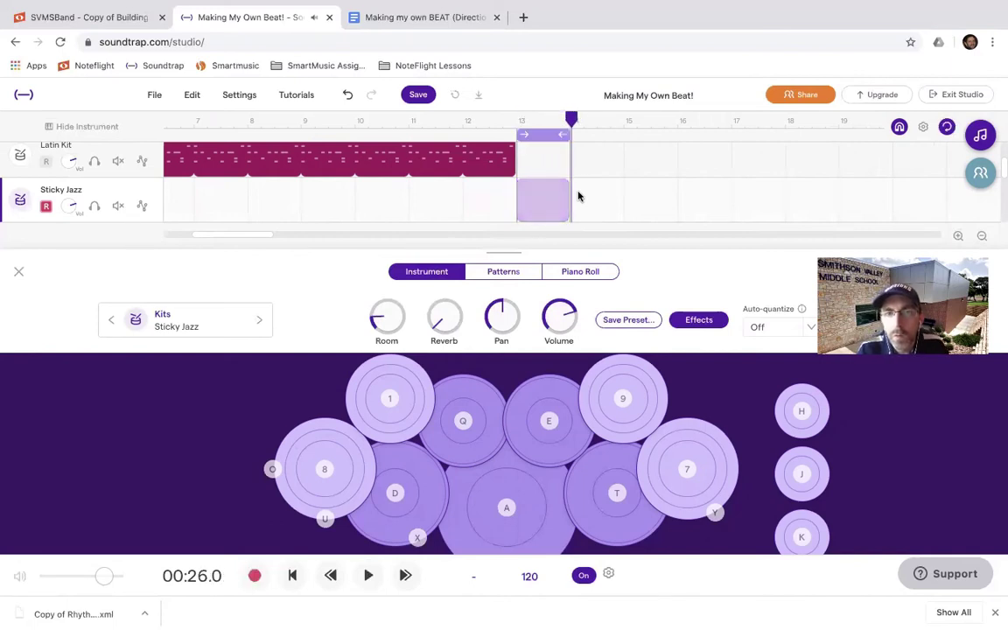
left_click(520, 125)
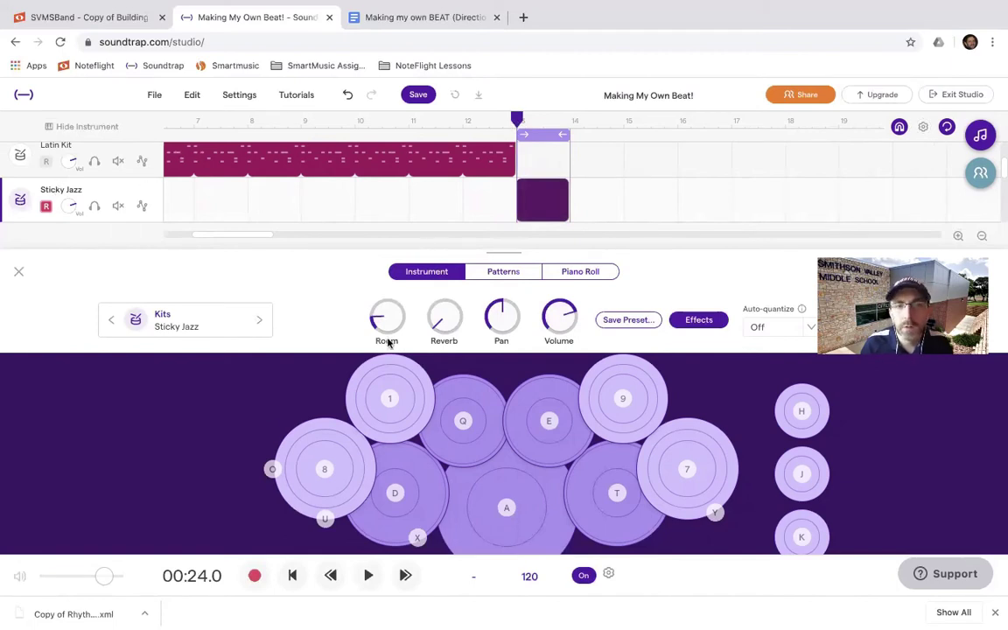
Record a bass drum take with pad A on the Sticky Jazz track over measure 13, and stop the recording
left_click(253, 574)
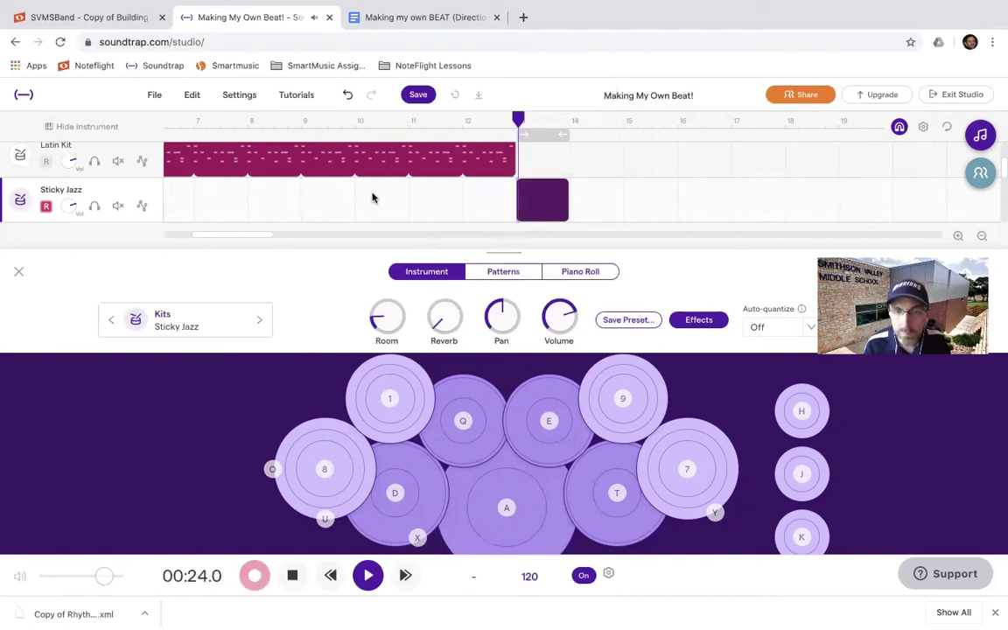
key("a")
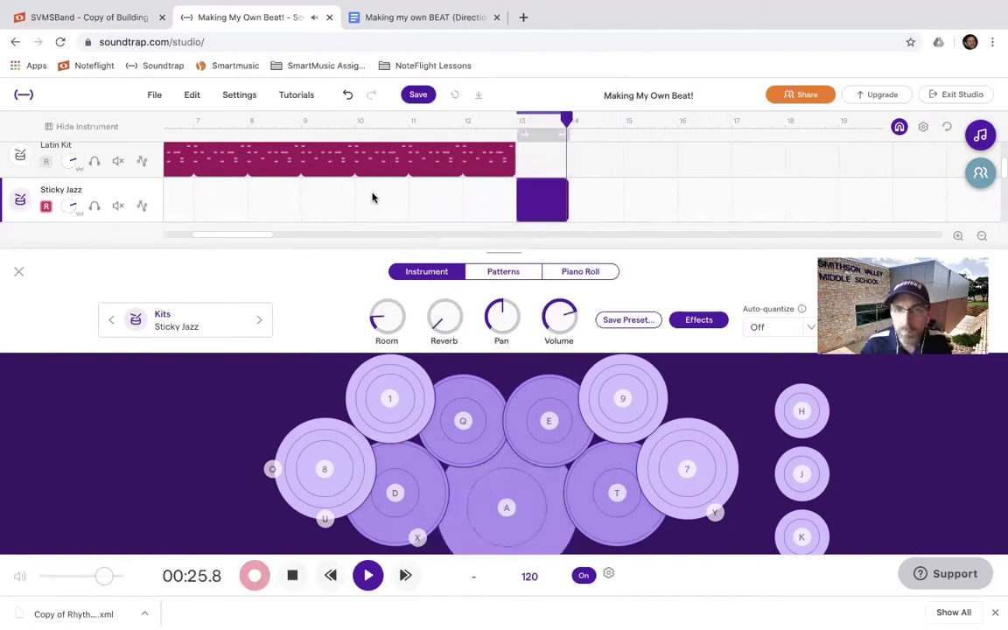
key("space")
Open the recorded measure 13 region in the pattern grid, with the playhead at its start, and quantize its notes
left_click(535, 208)
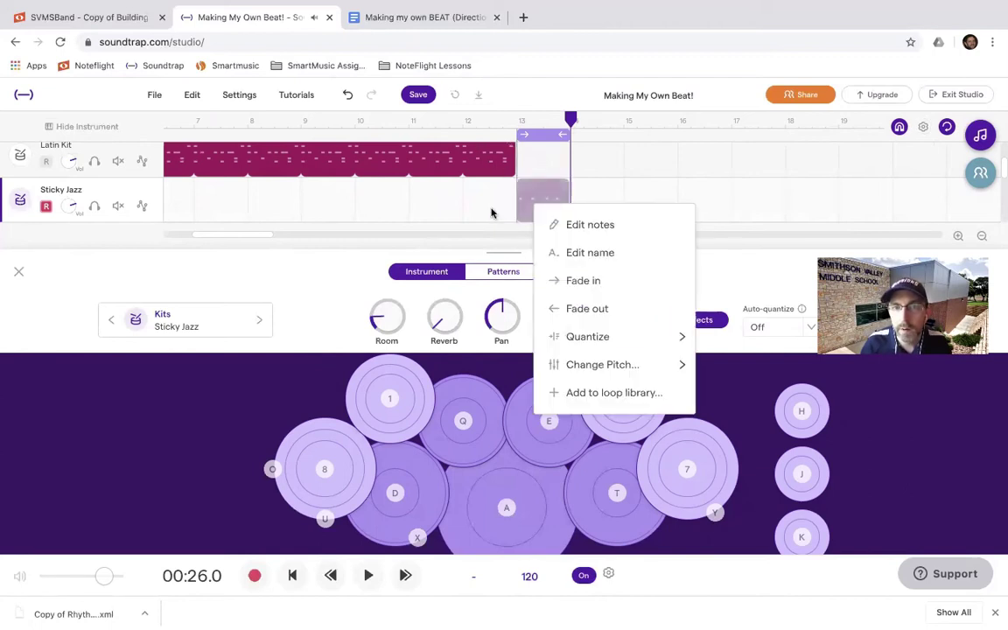
left_click(602, 225)
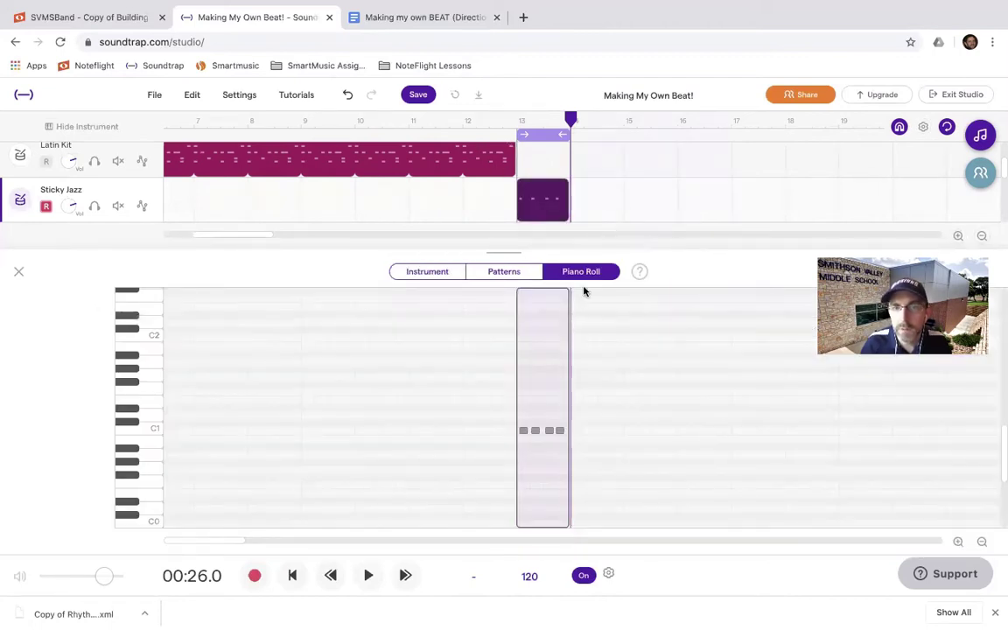
left_click(506, 272)
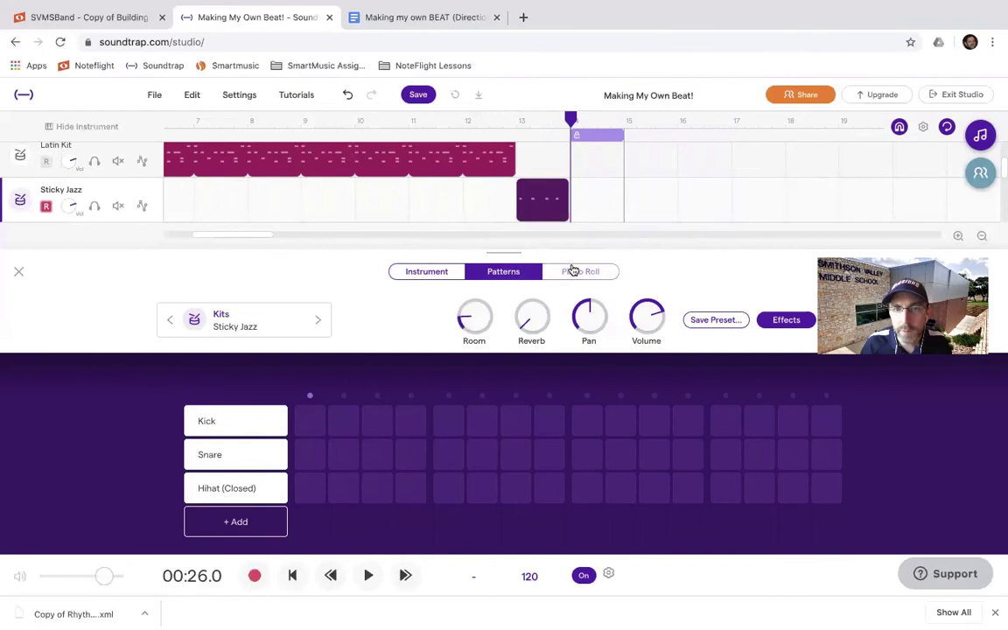
left_click_drag(570, 119, 517, 118)
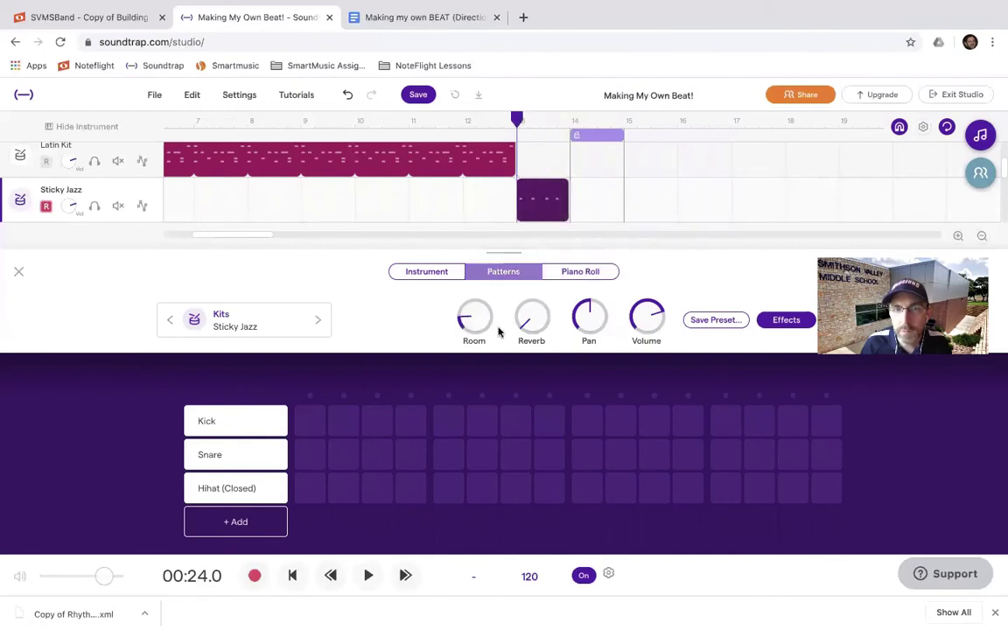
left_click(434, 273)
left_click(488, 275)
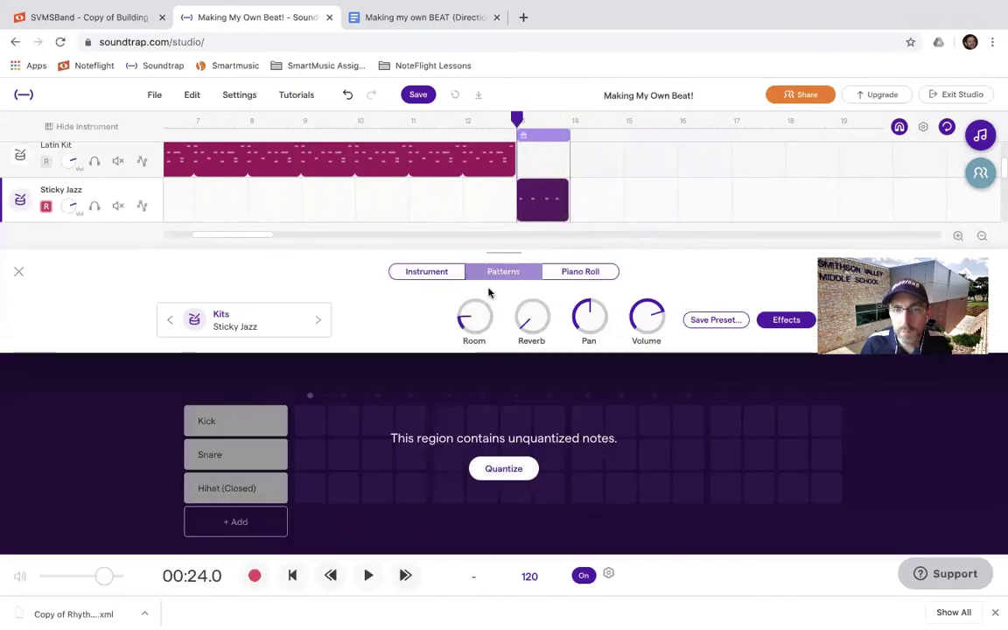
left_click(503, 476)
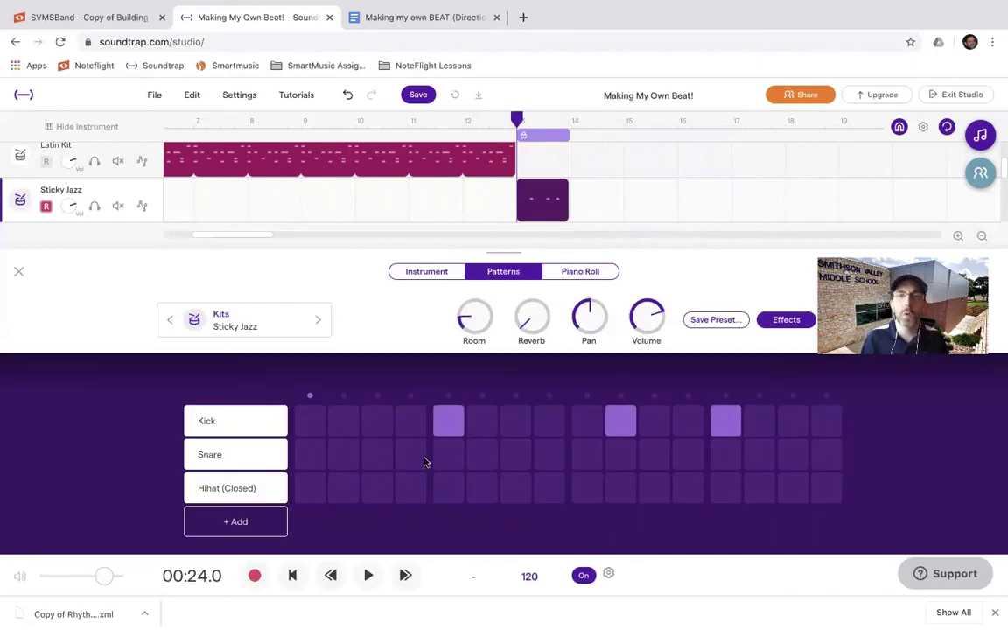
Arrange the kick hits on steps 1, 5, 9 and 13, and add closed hi-hat hits on steps 1, 3, 9 and 11
left_click(610, 418)
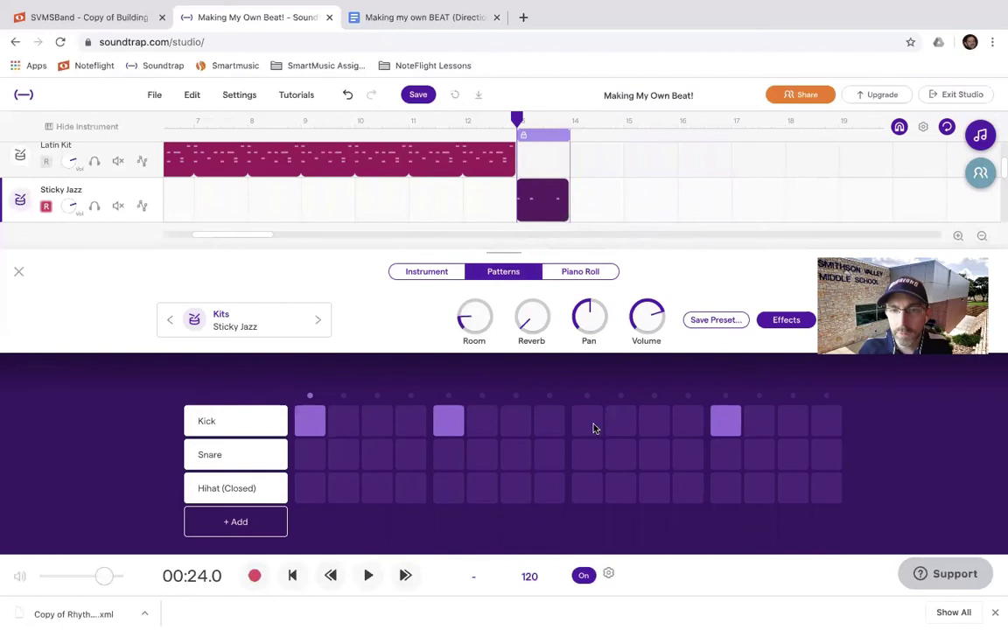
left_click(589, 423)
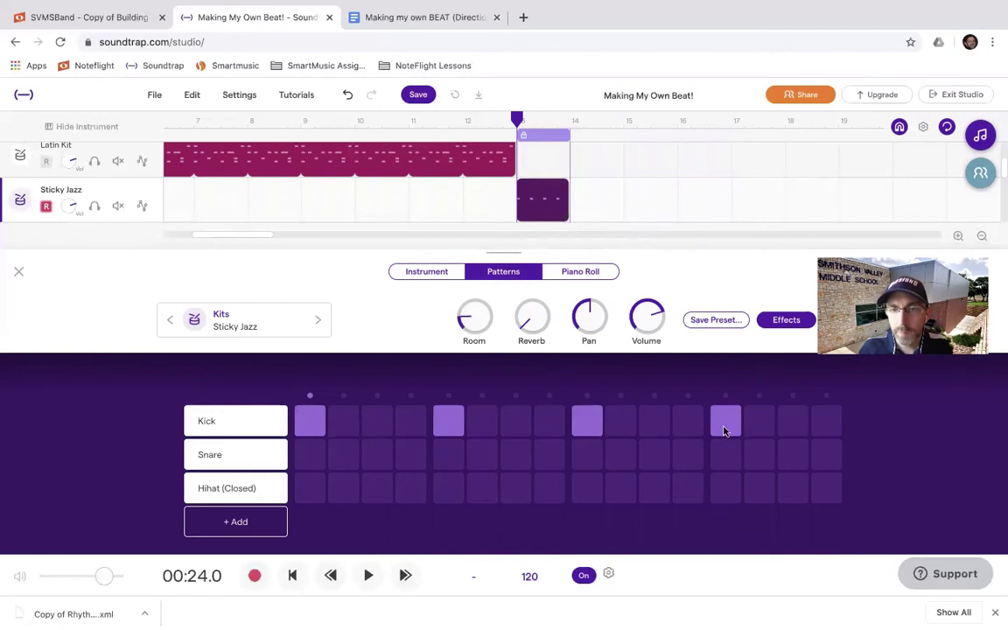
left_click(312, 487)
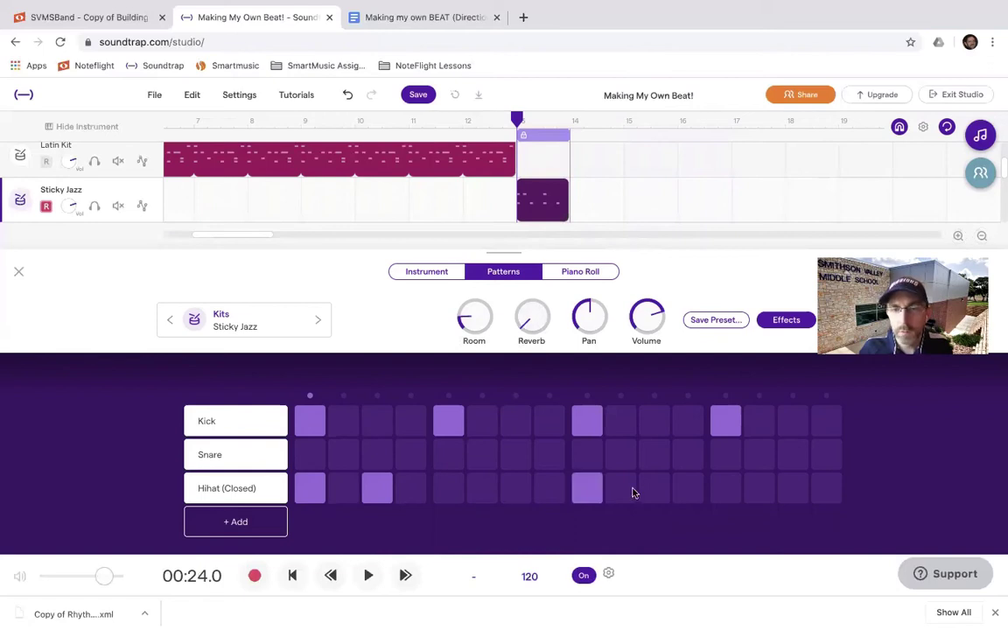
With the measure looping, move the kick hit from step 5 to step 4 and add snare and closed hi-hat hits on step 7
left_click(368, 576)
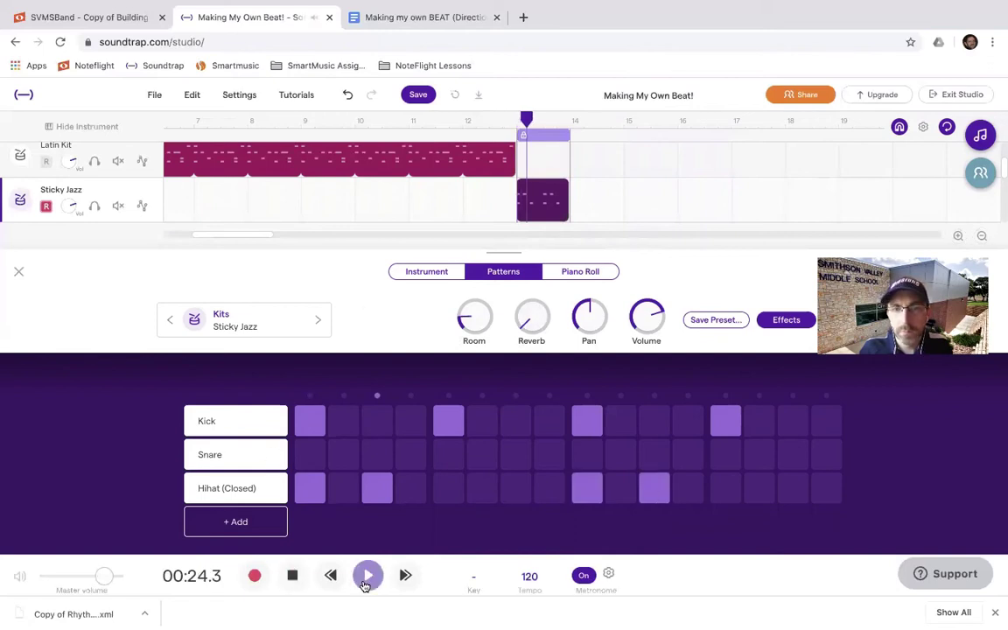
left_click(453, 420)
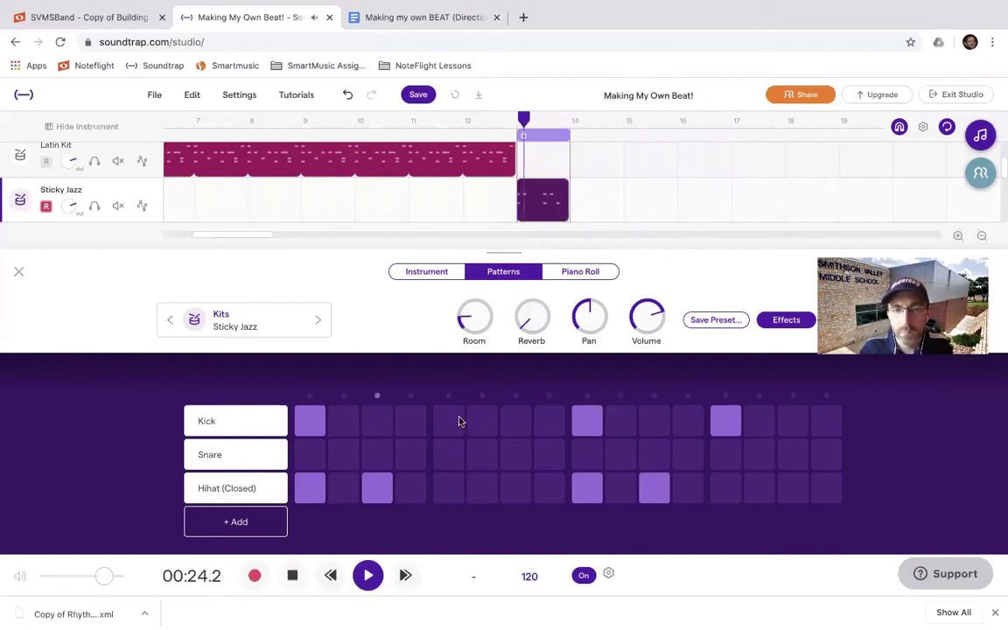
left_click(411, 421)
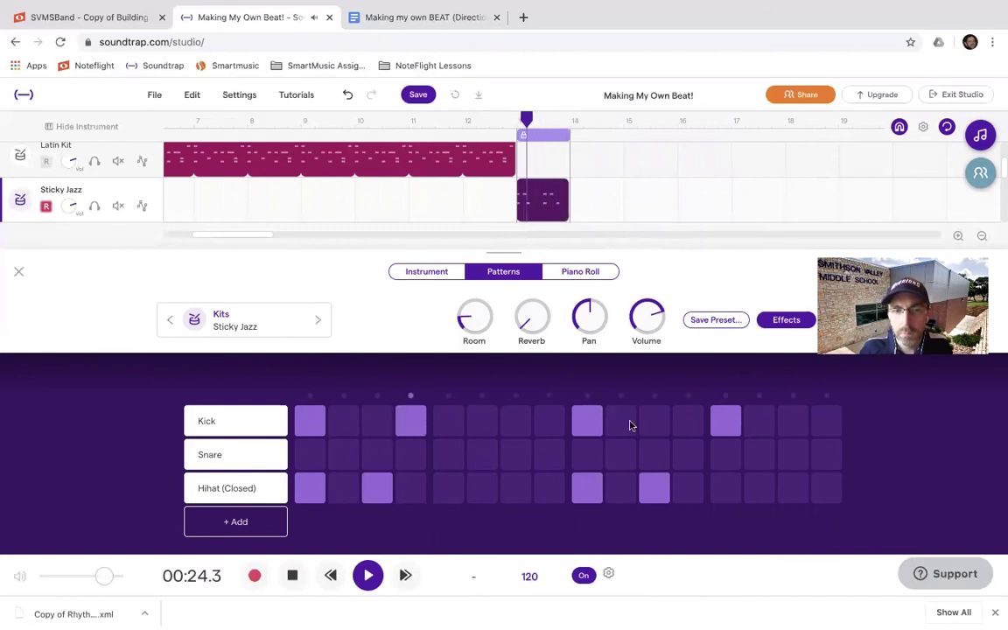
left_click(515, 487)
left_click(520, 448)
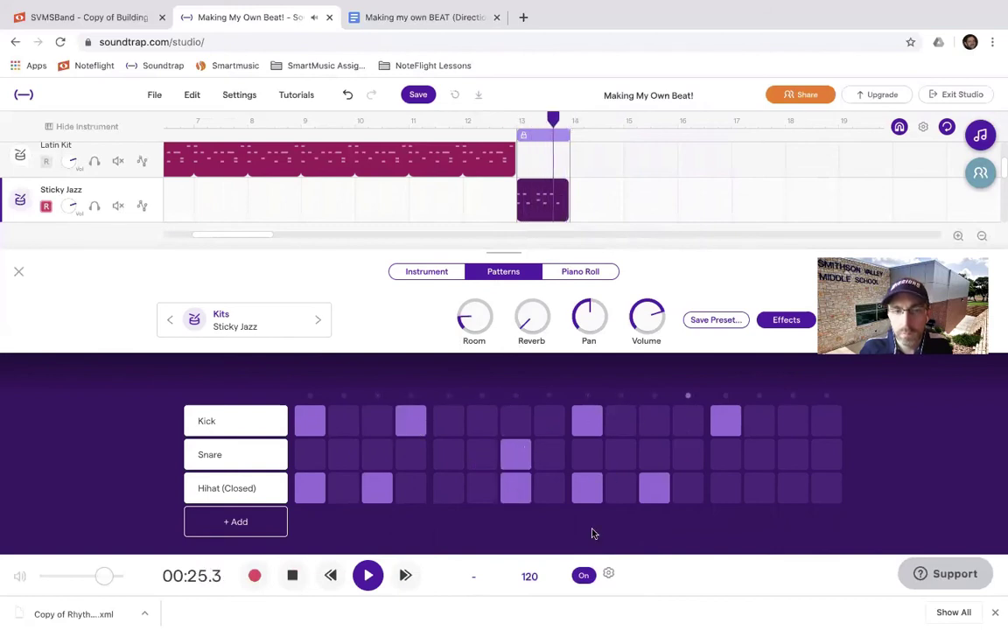
Change the closed hi-hat row to Ride and add ride hits on steps 5, 13 and 15, keeping step 3
left_click(265, 489)
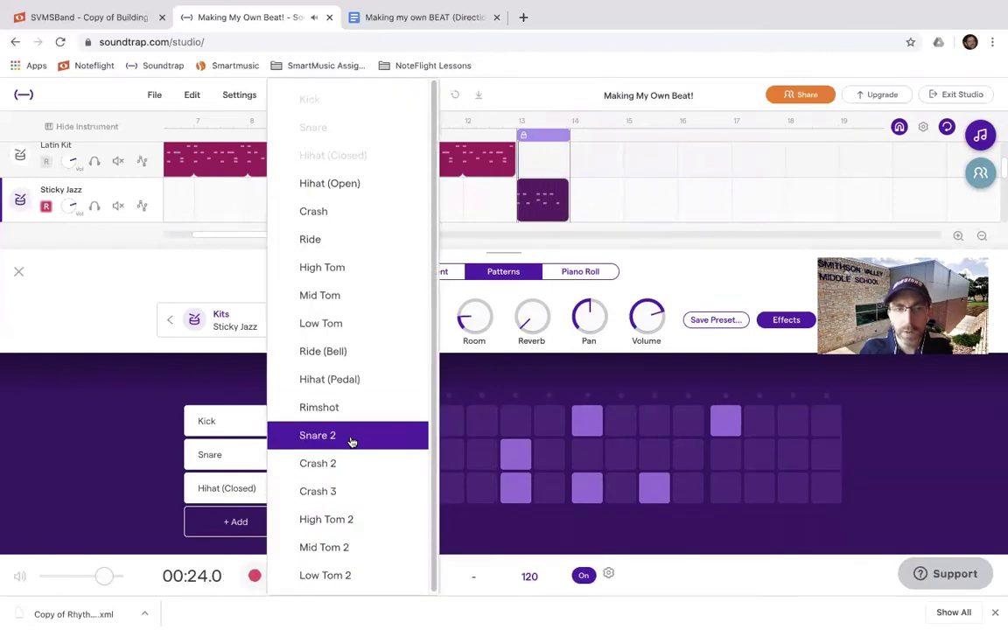
left_click(328, 243)
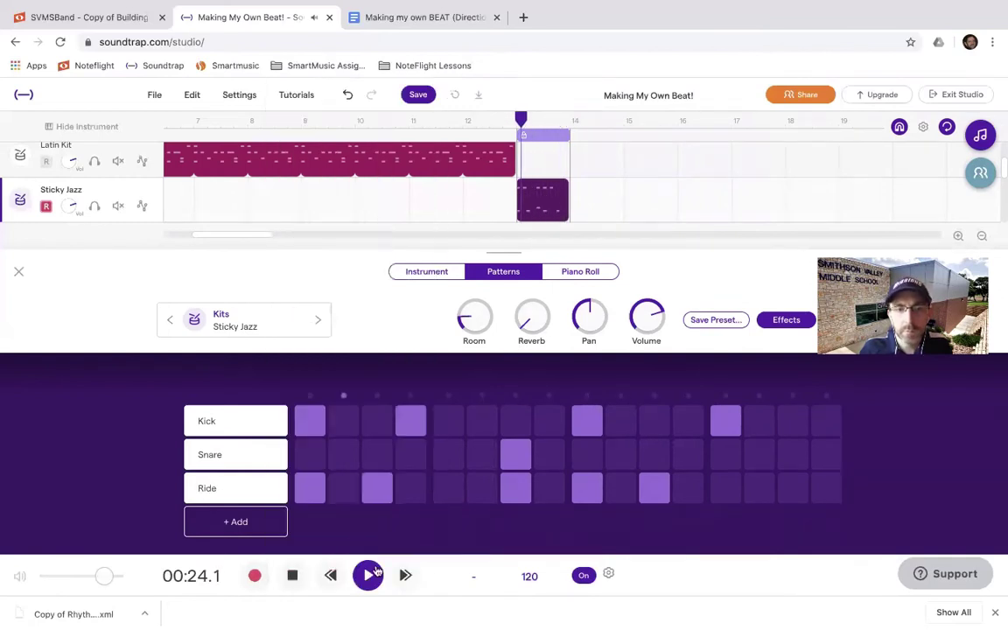
left_click(377, 488)
left_click(448, 488)
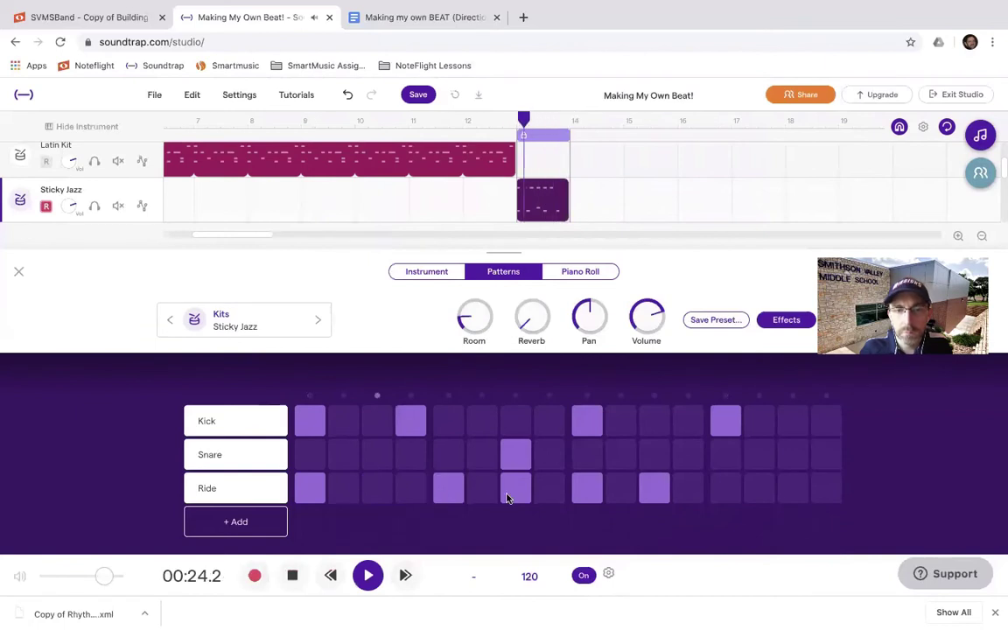
left_click(379, 490)
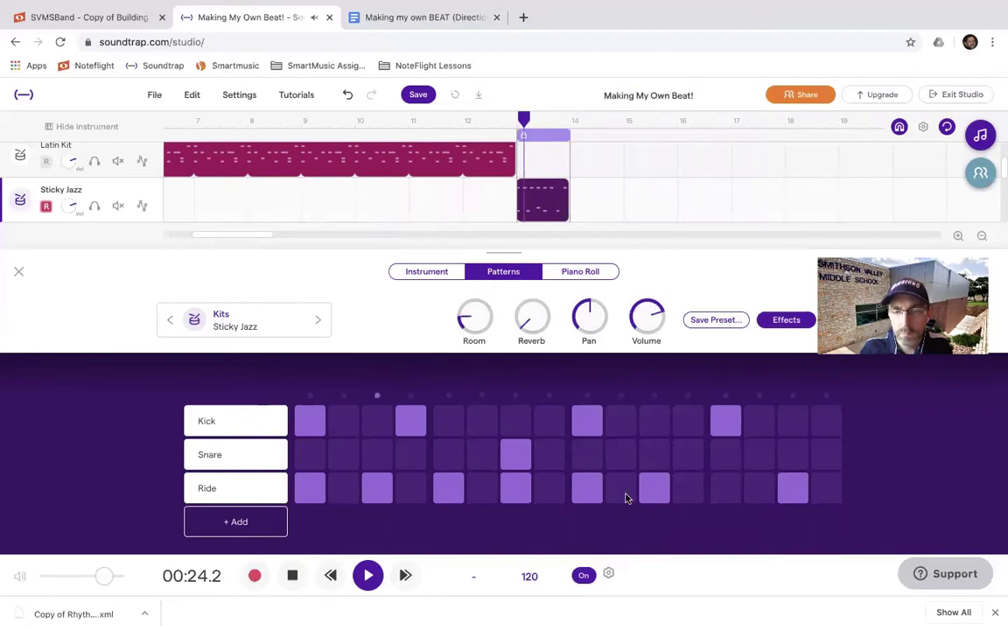
left_click(723, 491)
Thin out the ride row so that it plays on steps 1, 5, 7, 9, 13 and 15
left_click(505, 500)
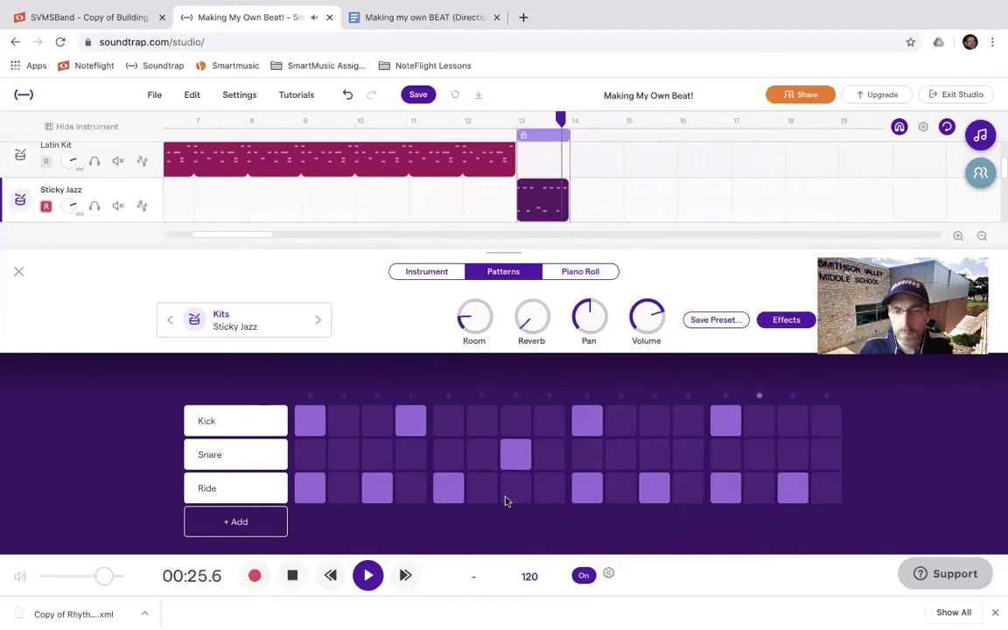
left_click(375, 491)
left_click(593, 498)
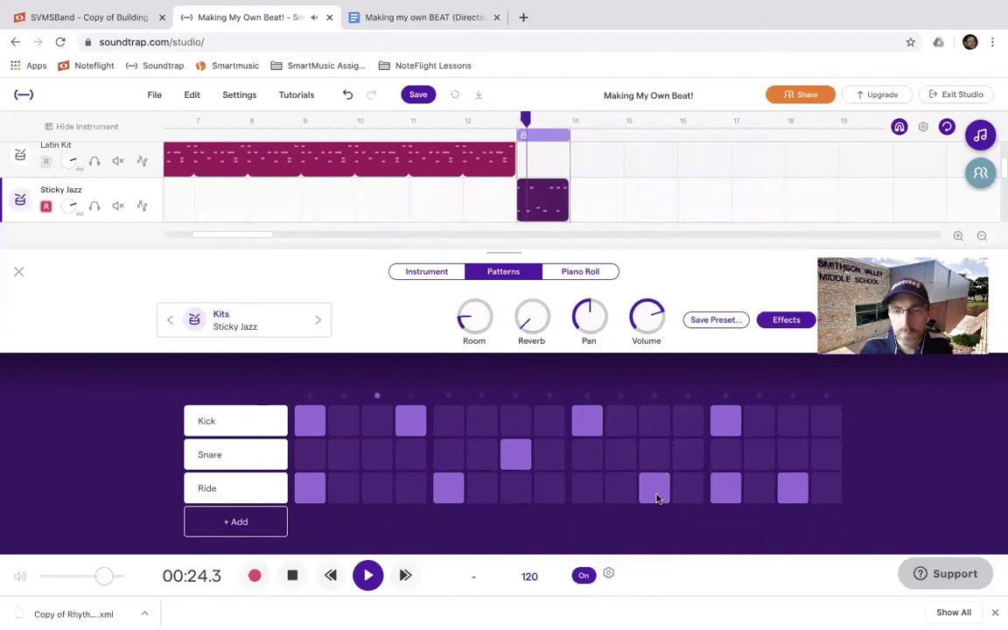
left_click(658, 497)
left_click(585, 493)
left_click(515, 488)
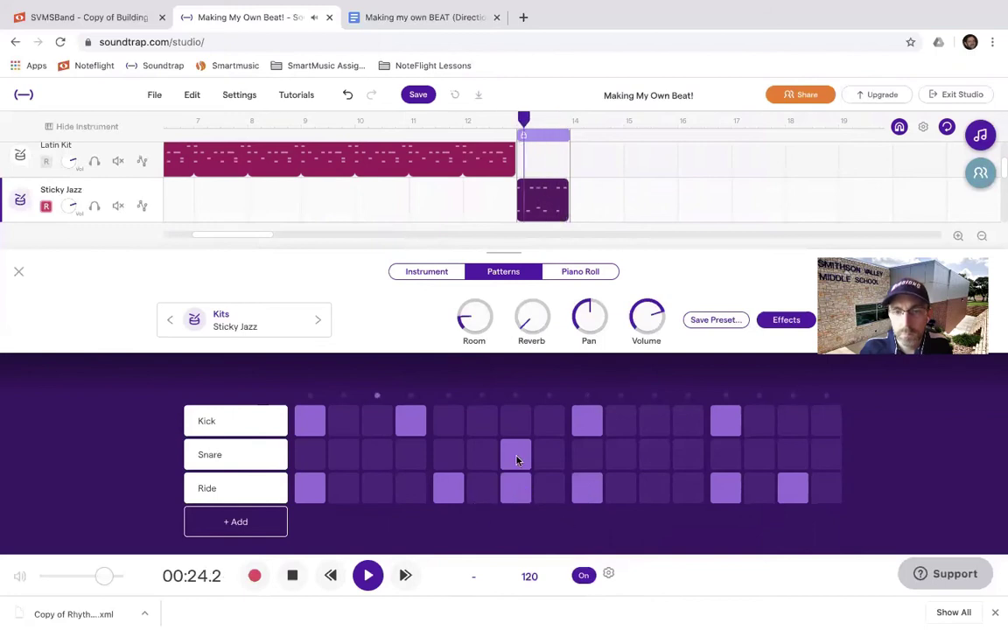
Rework the snare row so that it plays on steps 4, 7 and 12
left_click(515, 459)
left_click(377, 456)
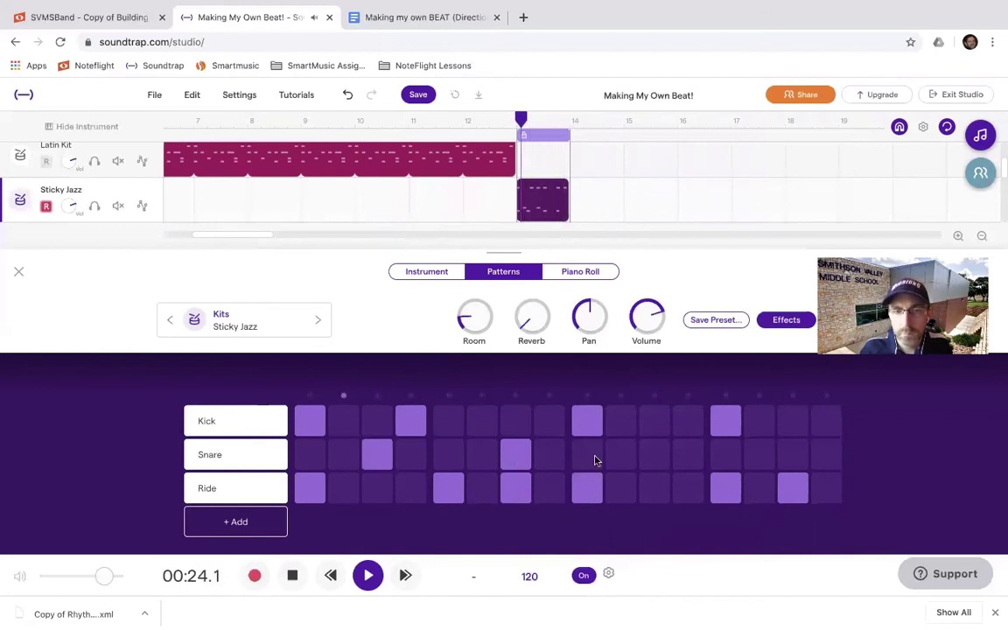
left_click(377, 460)
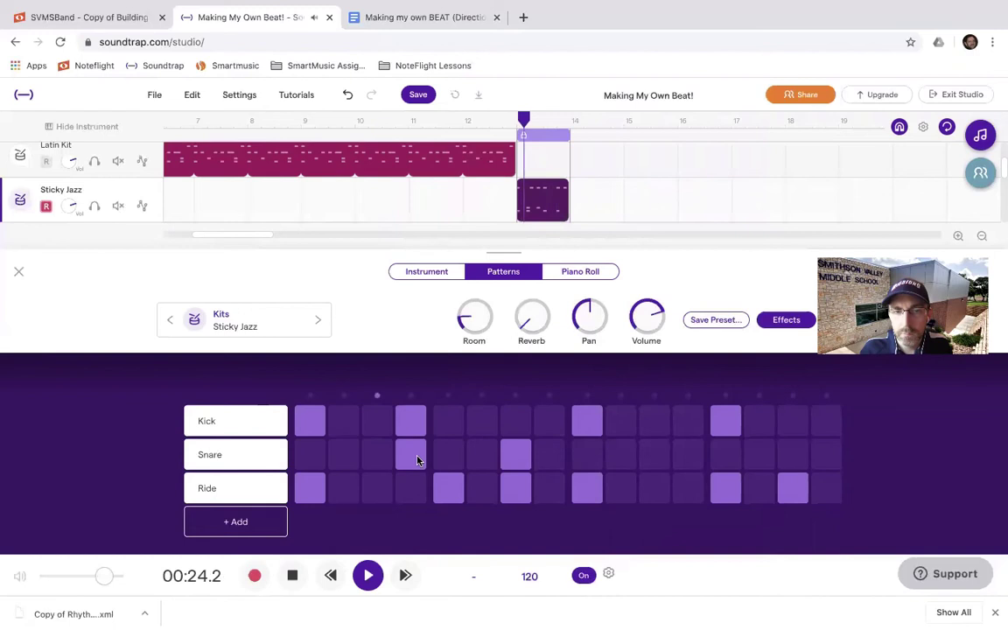
left_click(687, 457)
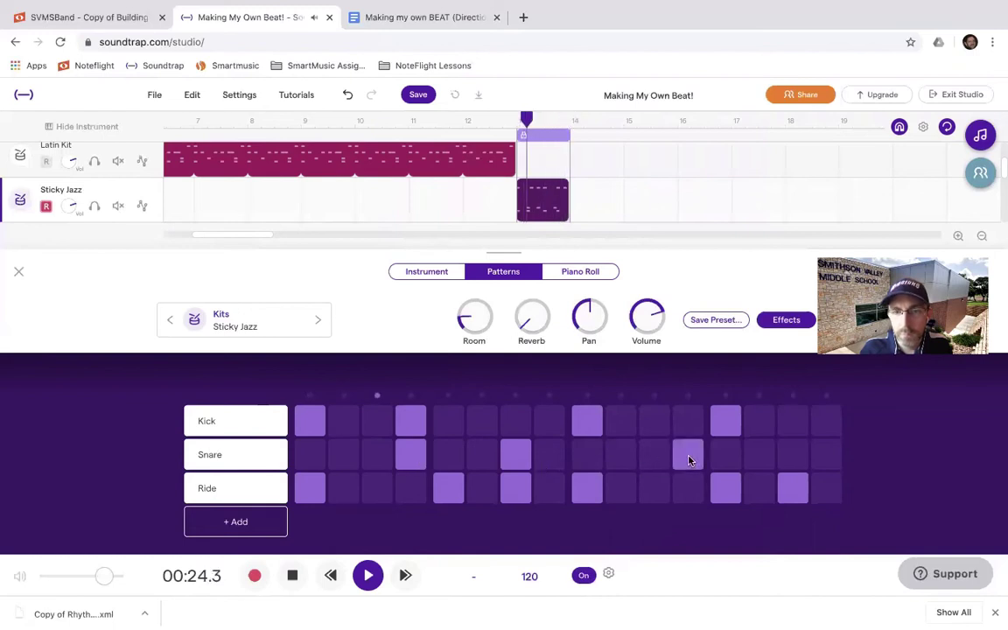
Try the looping pattern with an extra kick on step 5, and without the snare hit on step 4
left_click(447, 427)
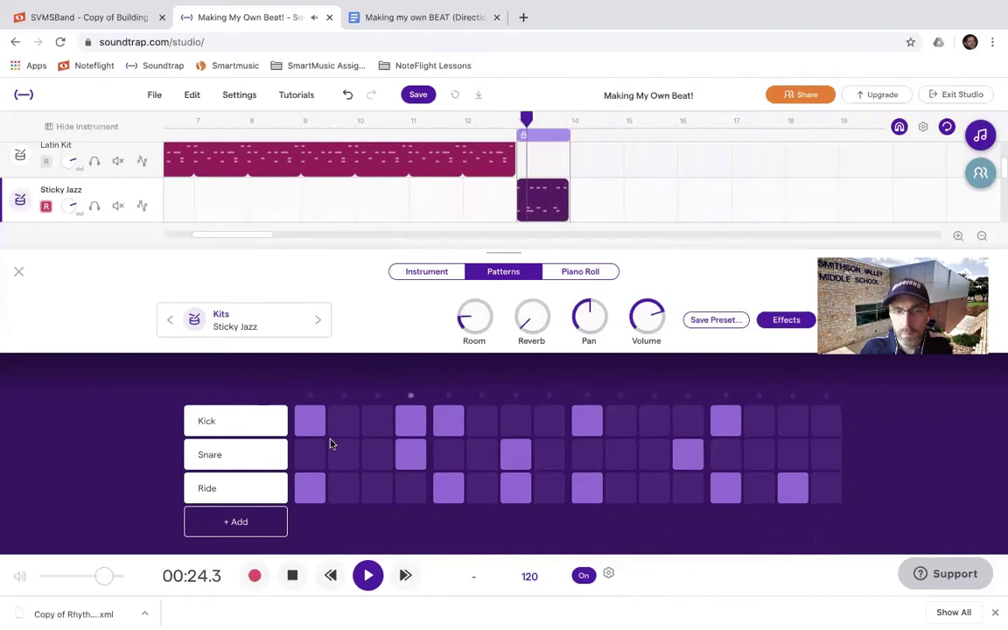
left_click(448, 424)
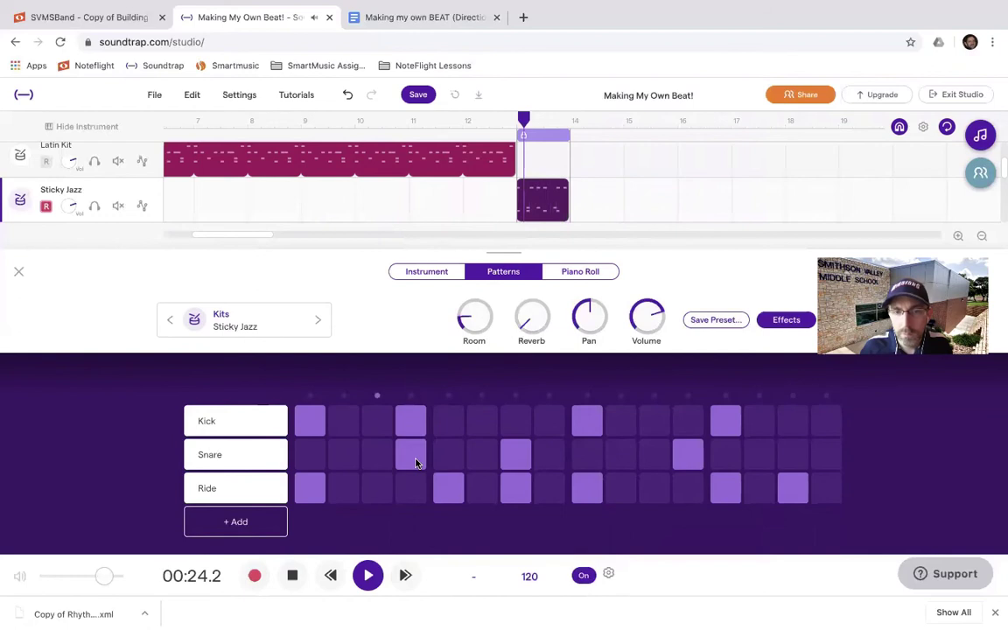
left_click(416, 459)
left_click(515, 459)
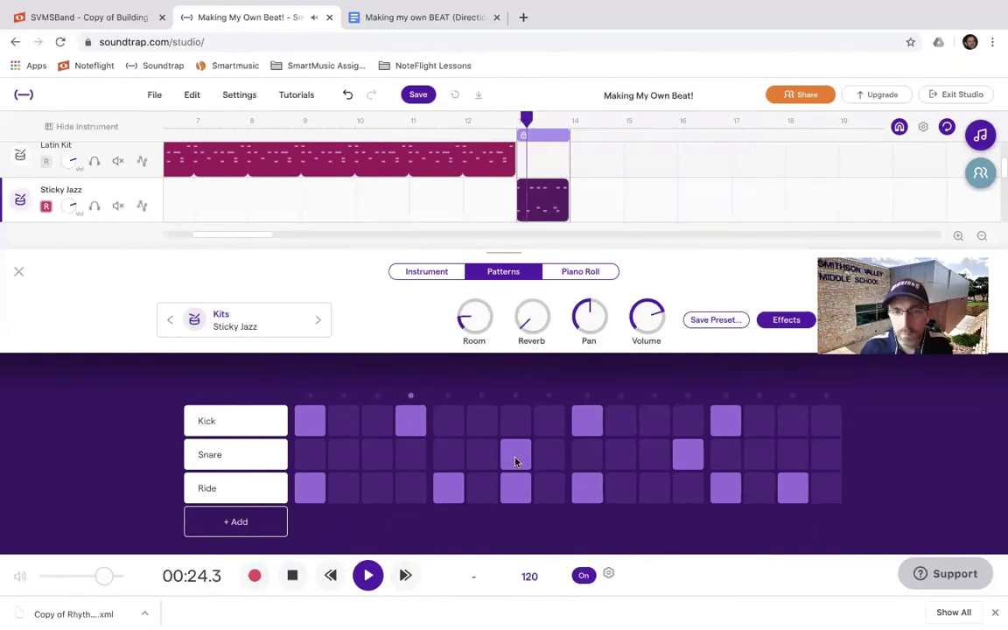
left_click(406, 460)
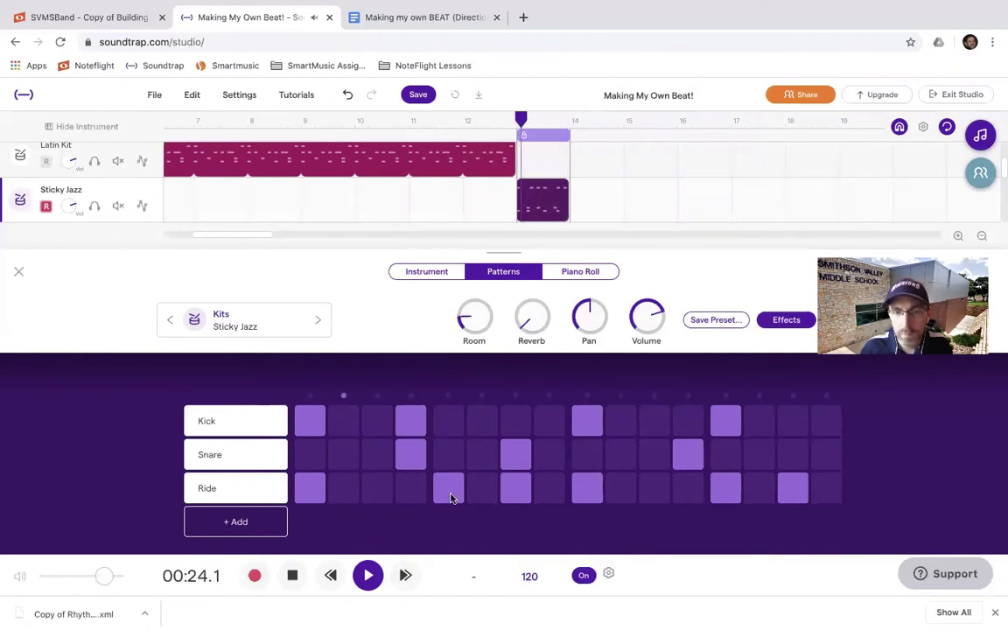
Remove the ride hit on step 7 and stop playback
left_click(508, 485)
key("space")
Audition the looping pattern with the Anglo and Attitude drum machines, switch the track to Beanie, and close the instrument view
left_click(316, 322)
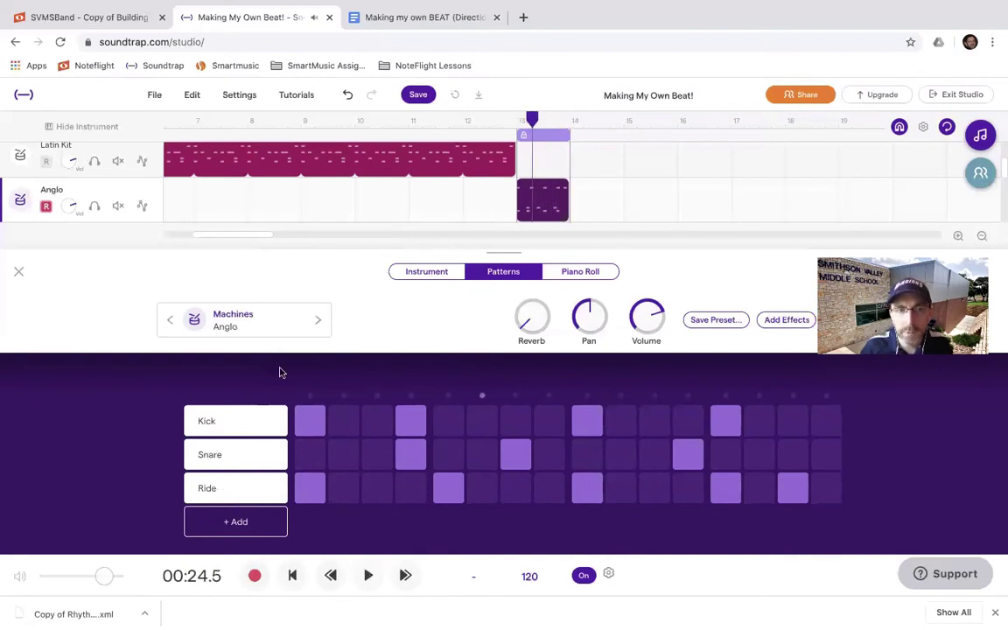
left_click(368, 575)
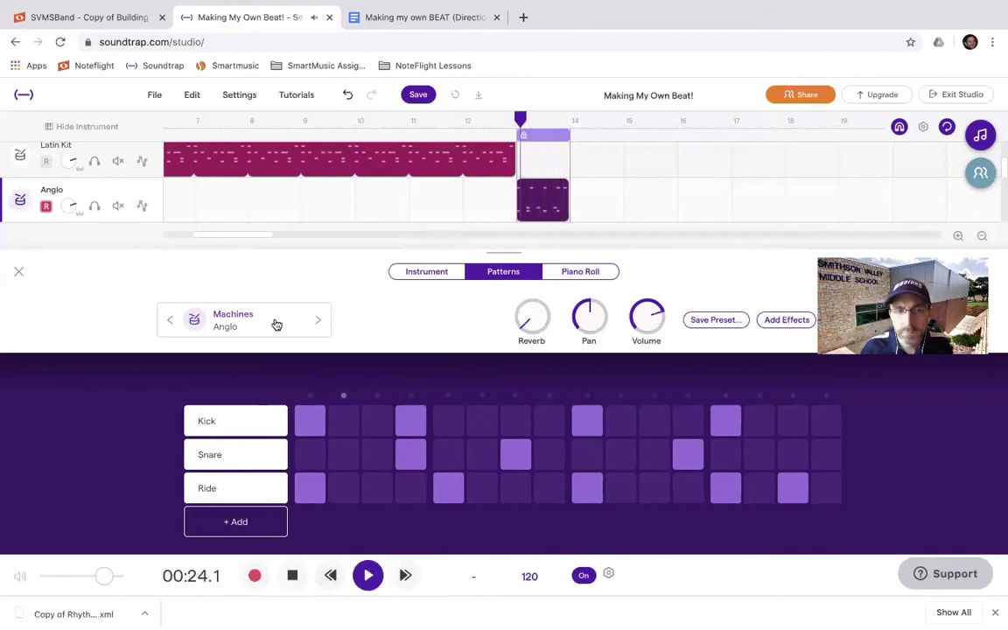
left_click(309, 324)
left_click(308, 326)
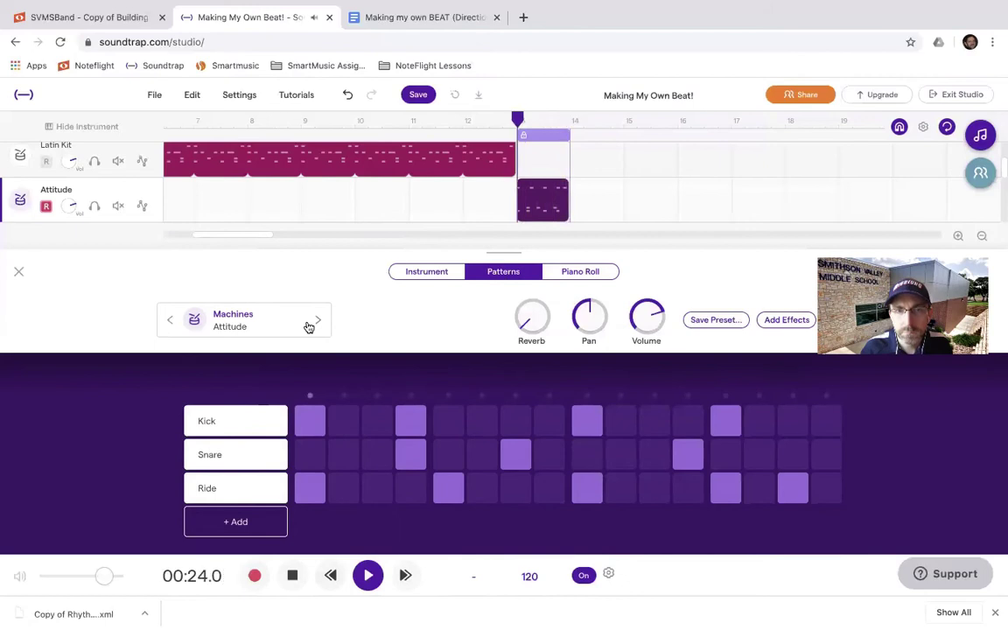
left_click(308, 327)
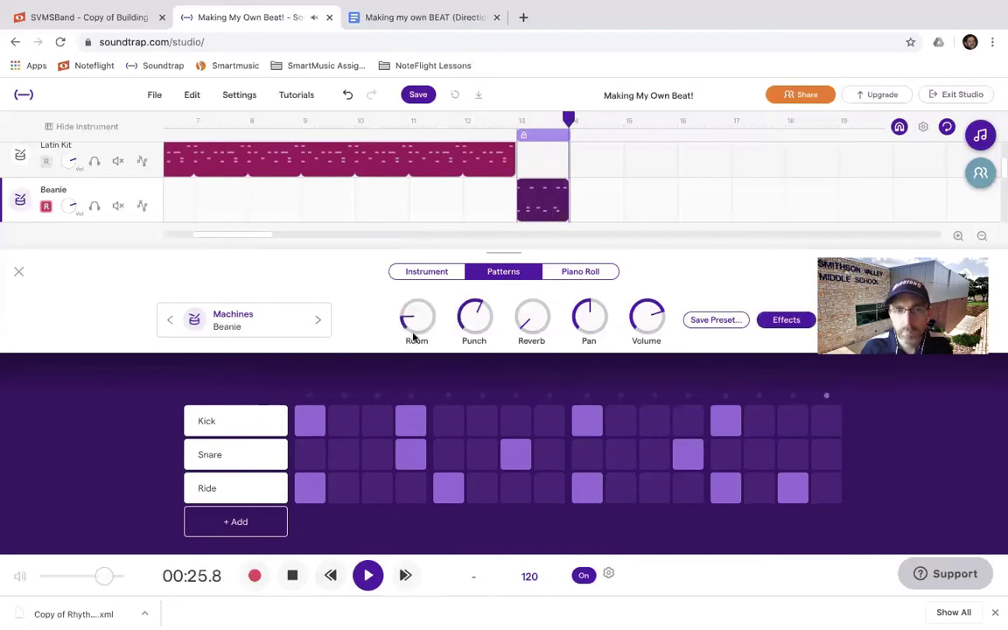
key("space")
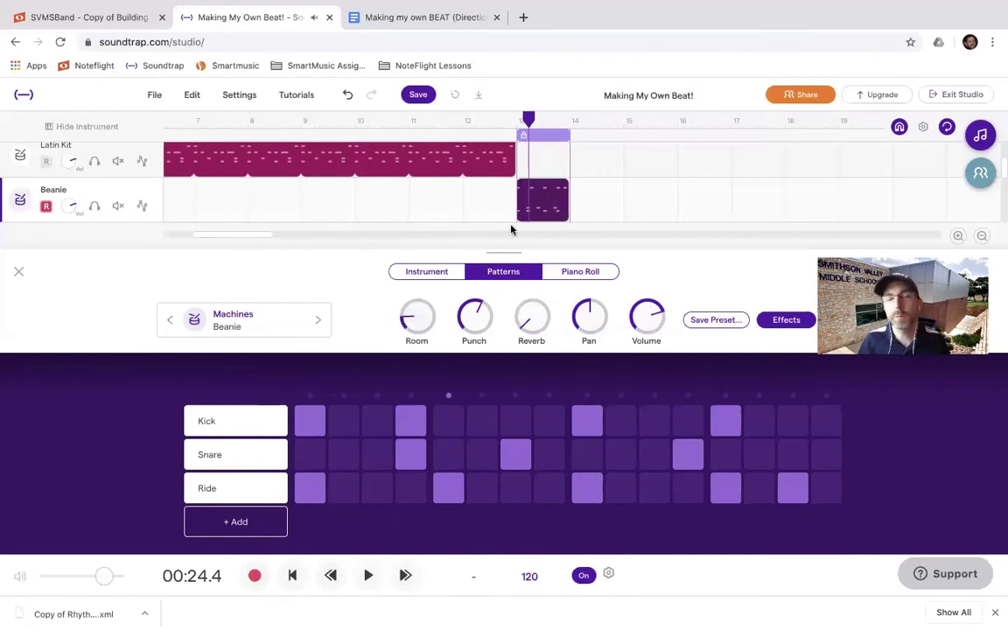
left_click(17, 273)
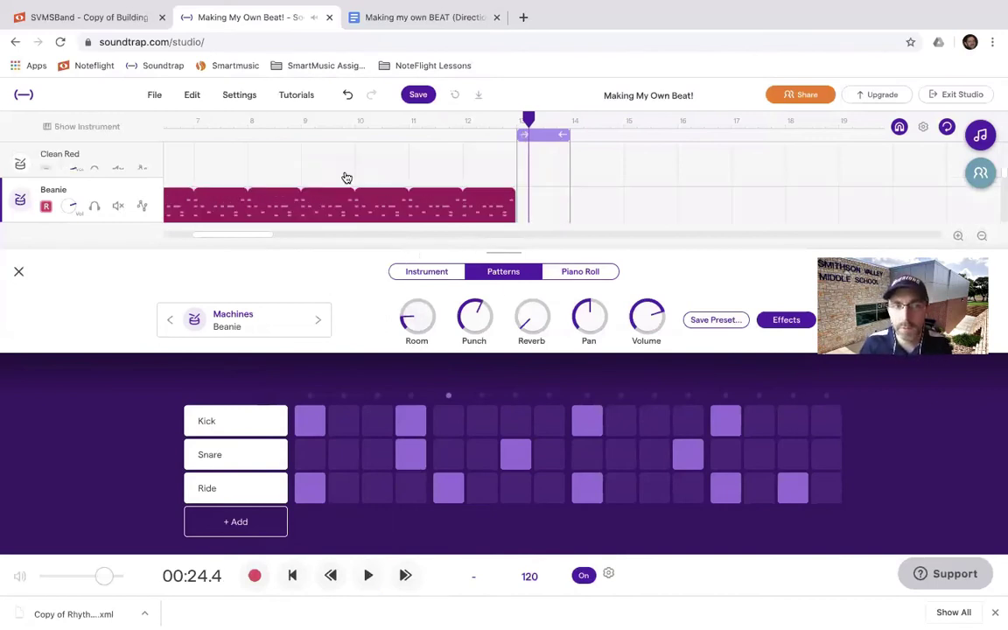
Loop the Beanie drum pattern from measure 13 through measure 28
left_click_drag(561, 238, 770, 239)
left_click_drag(617, 244, 566, 247)
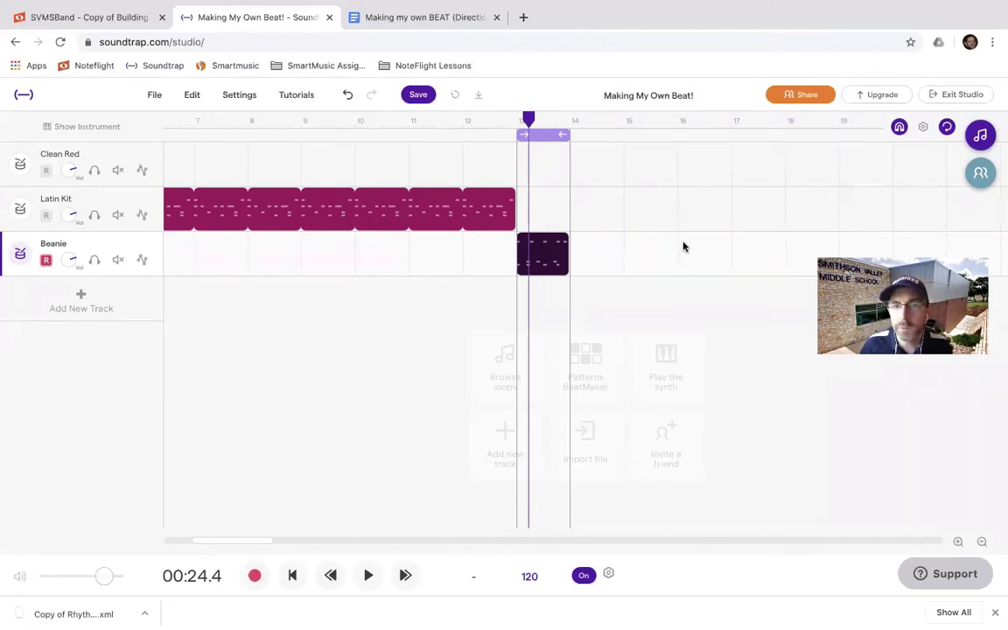
scroll(683, 246, "left", 3)
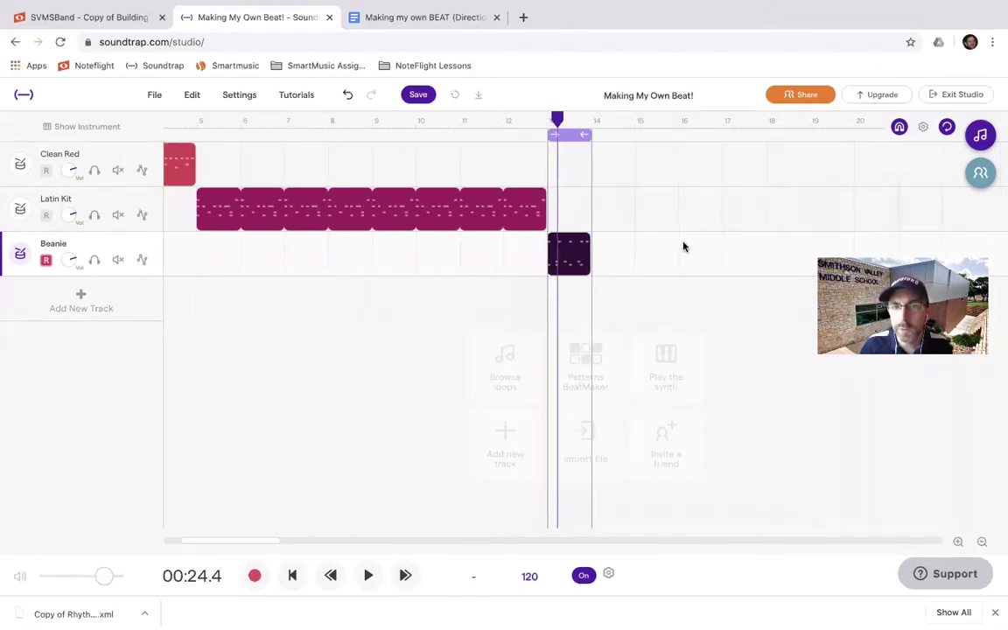
scroll(683, 247, "left", 3)
scroll(683, 247, "down", 3)
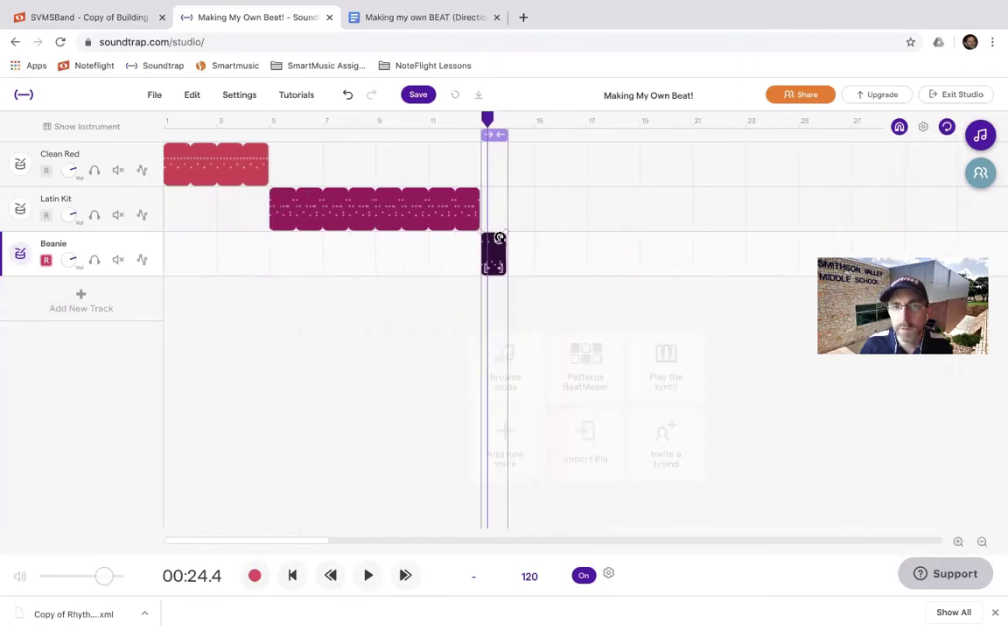
left_click_drag(498, 238, 880, 253)
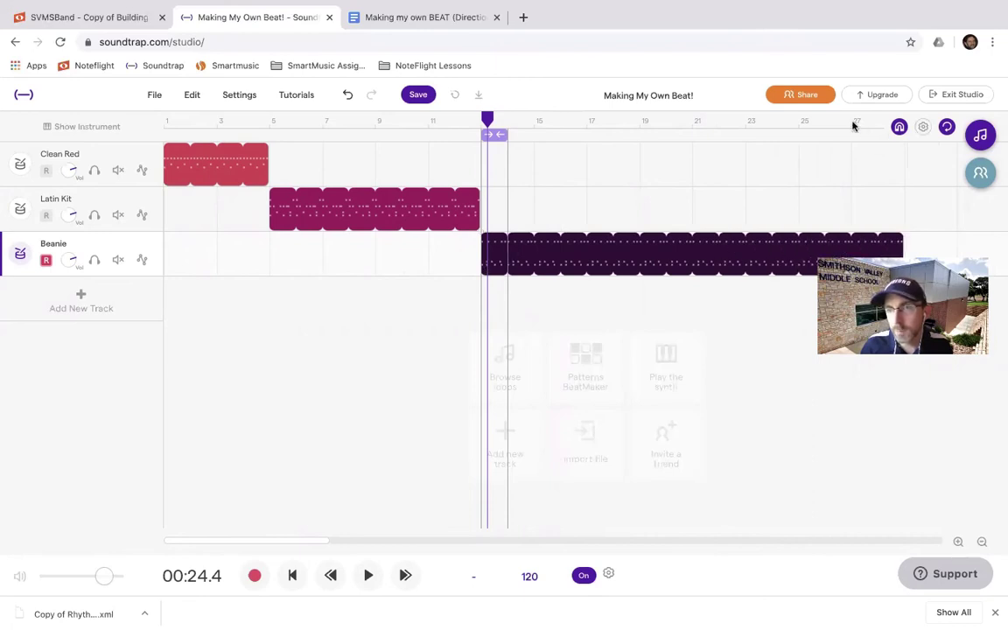
scroll(854, 175, "right", 3)
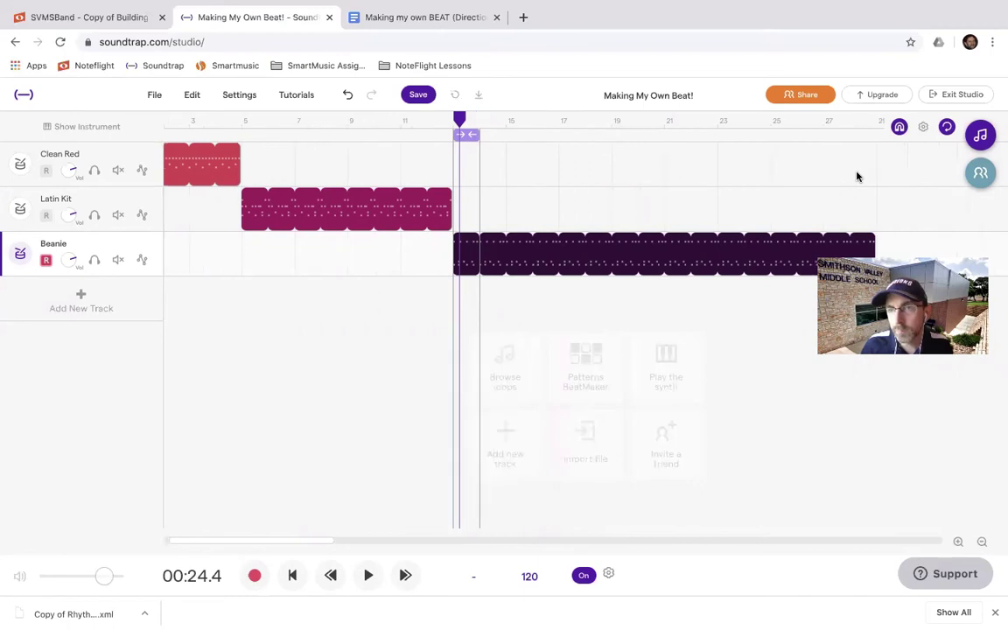
Review steps 7 and 8 and the example arrangement in the Making my own BEAT directions document
left_click(441, 18)
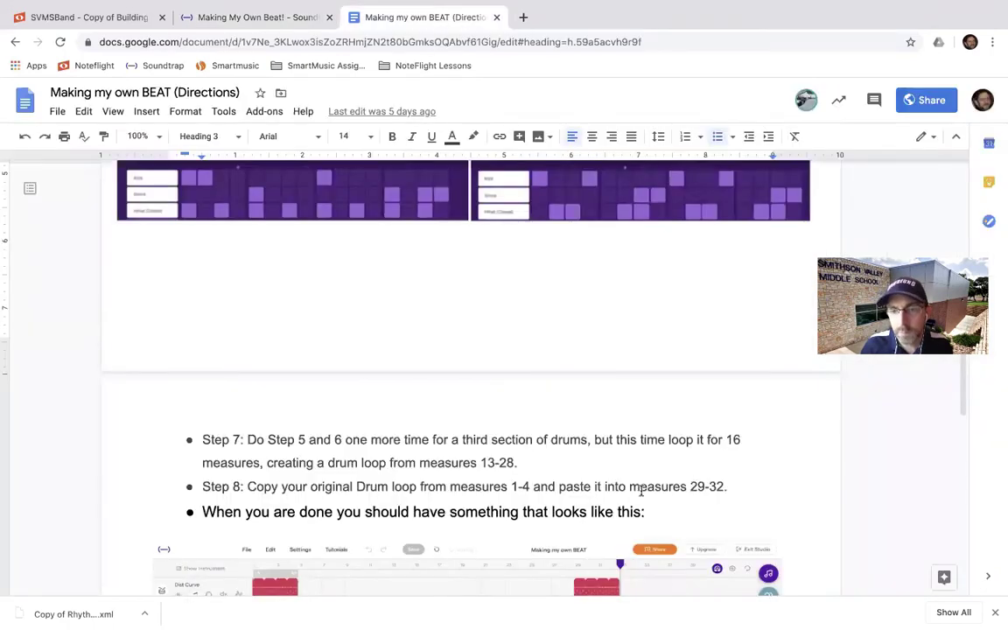
left_click(496, 462)
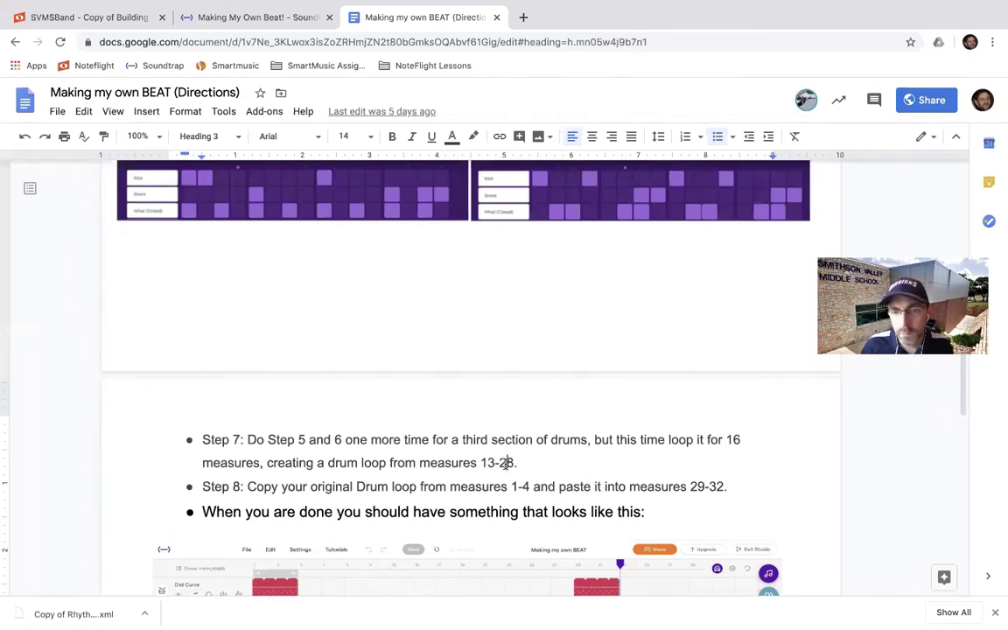
left_click(243, 487)
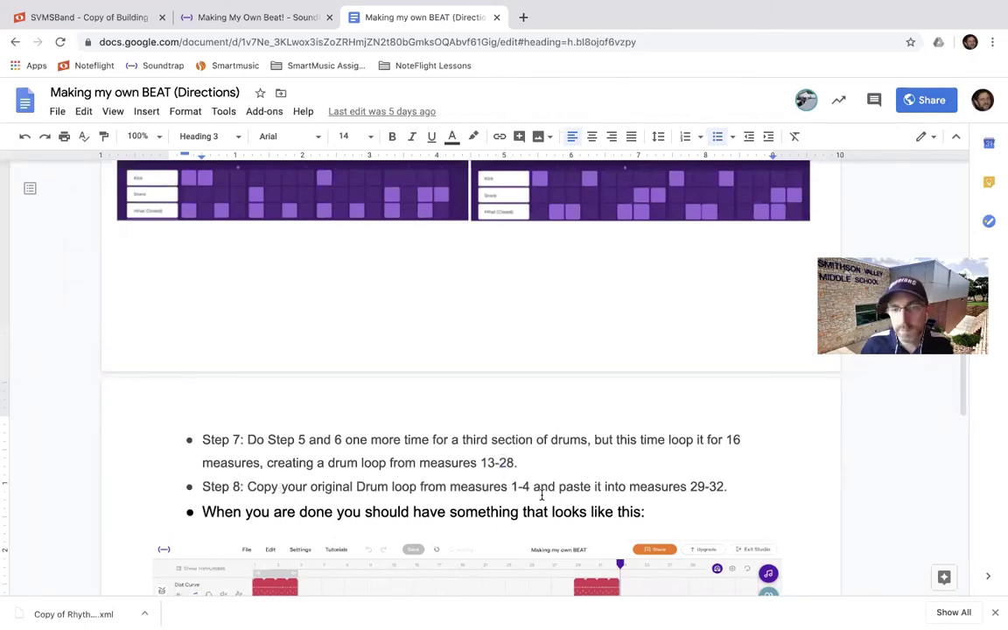
scroll(570, 486, "down", 3)
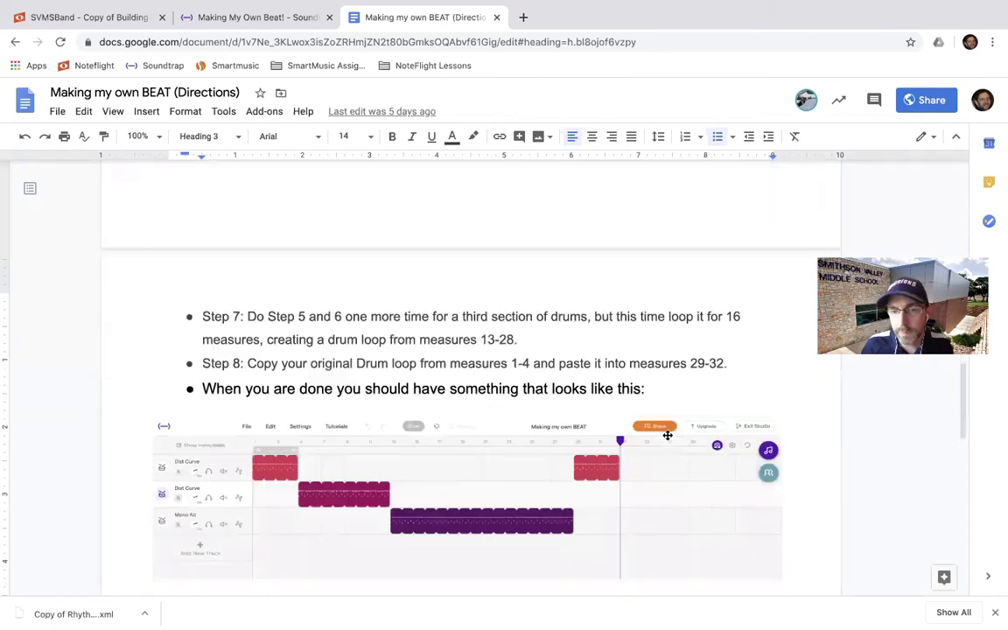
scroll(508, 419, "down", 2)
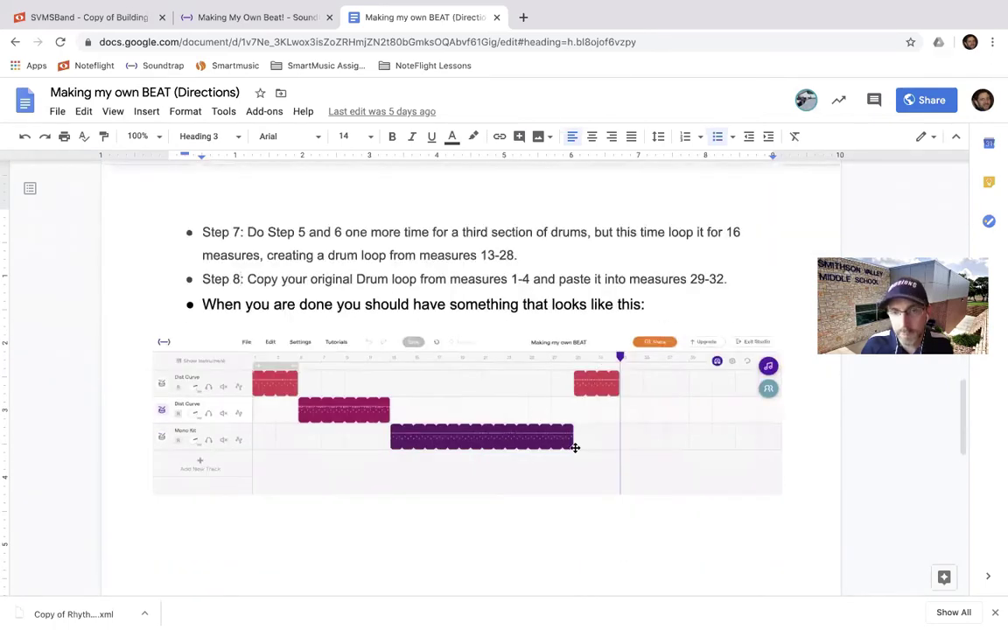
Back in Soundtrap, copy the Clean Red drum loop from measures 1-4 and paste it on the same track at measure 29
left_click(243, 18)
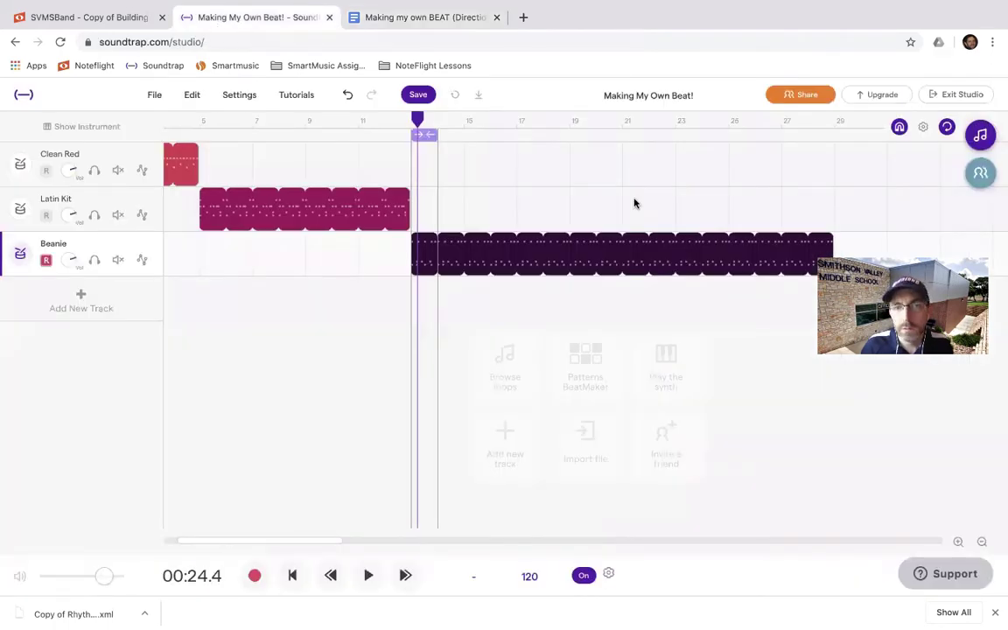
left_click(171, 149)
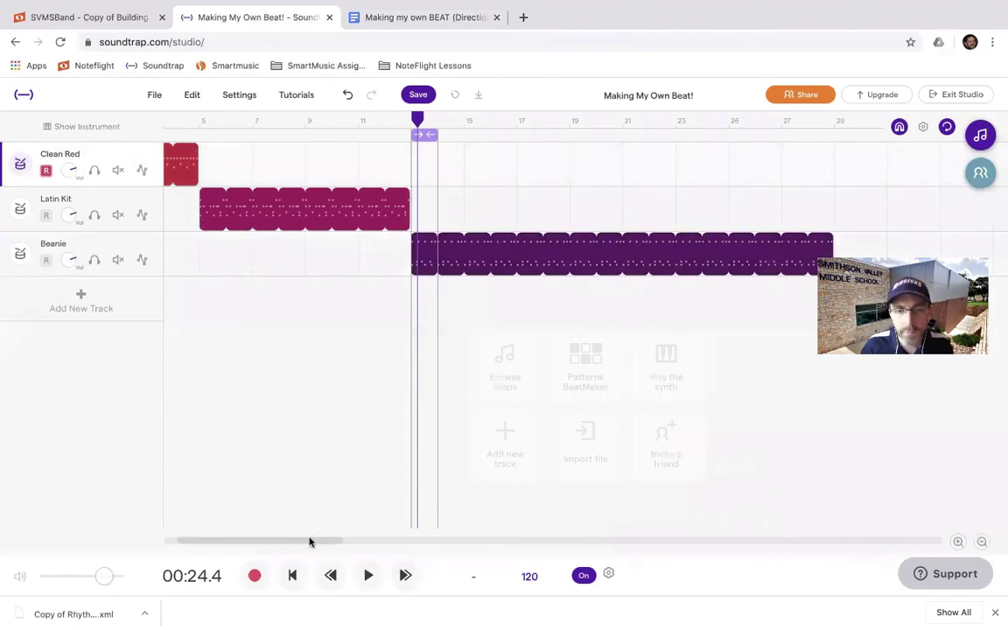
left_click_drag(309, 541, 295, 541)
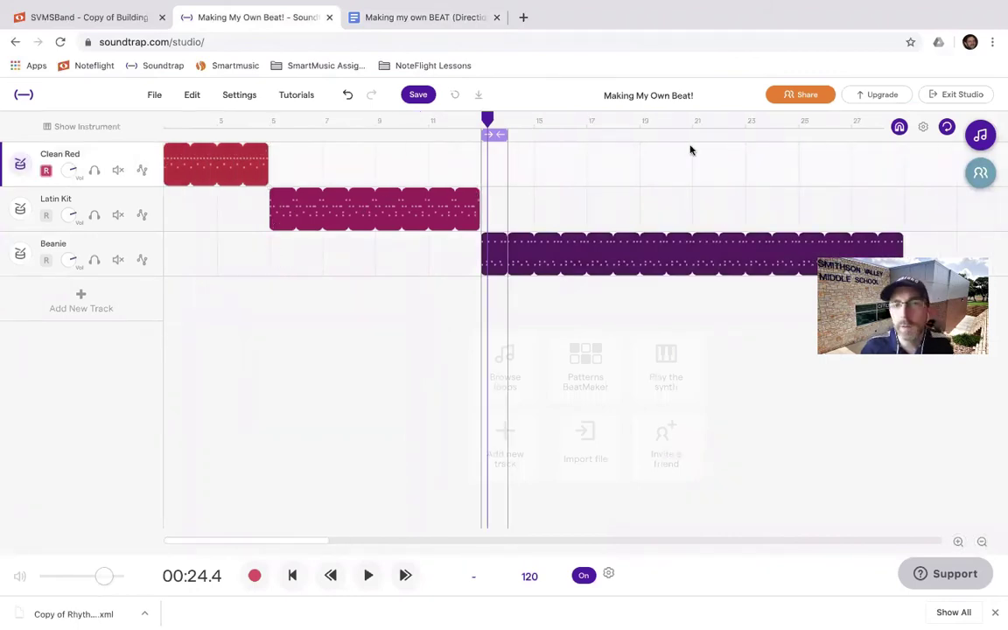
left_click_drag(487, 120, 562, 134)
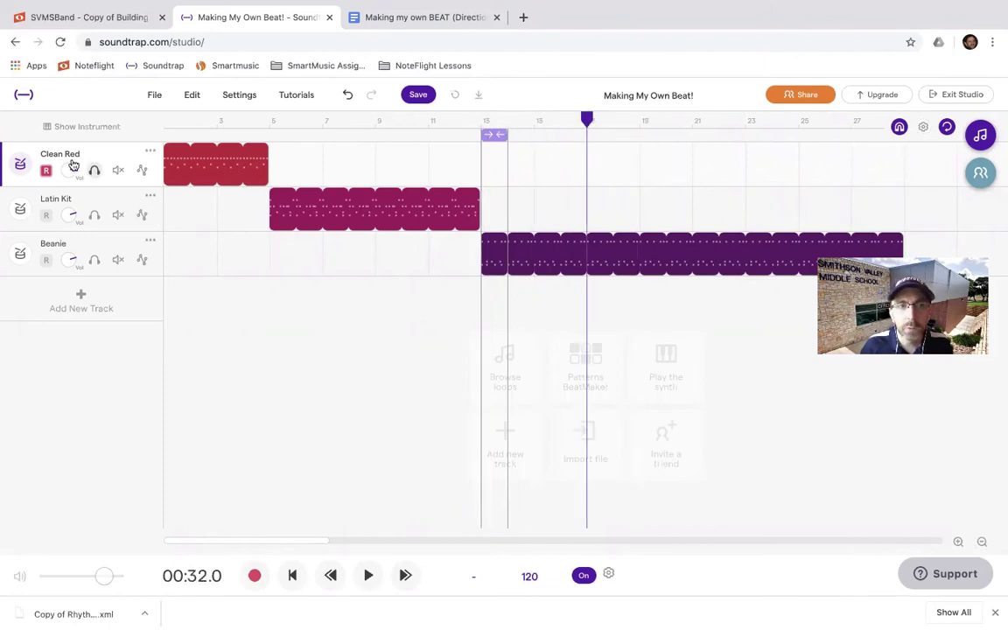
left_click(95, 202)
left_click(96, 241)
left_click(89, 155)
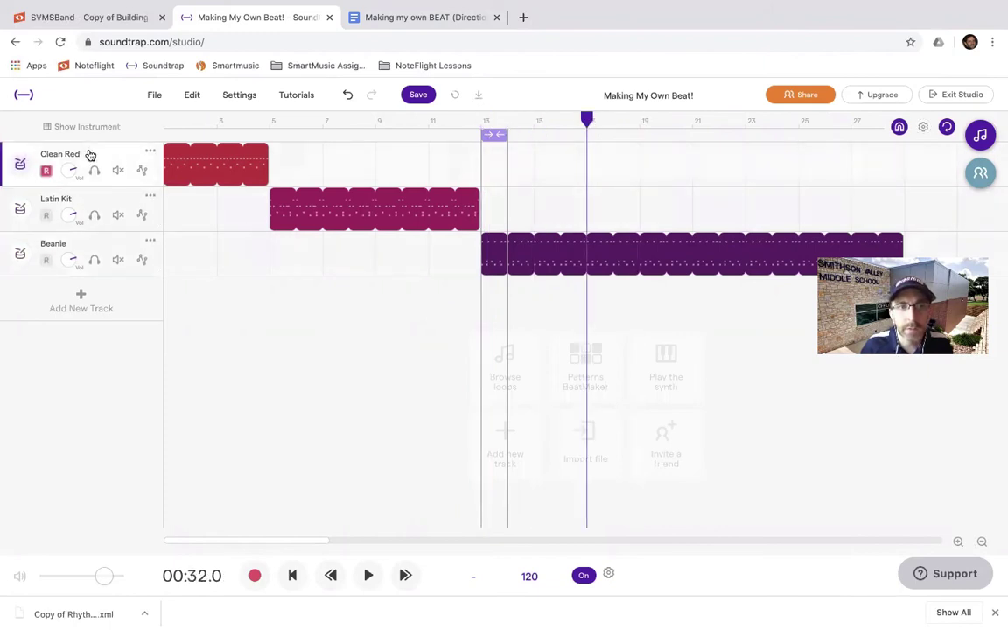
left_click_drag(209, 544, 290, 544)
left_click(482, 149)
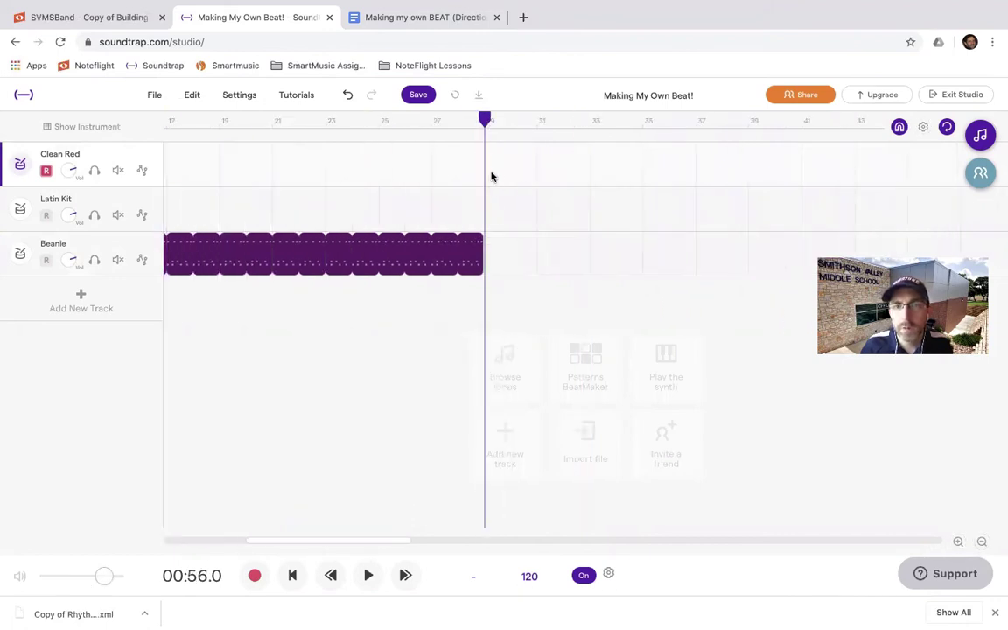
key("ctrl+v")
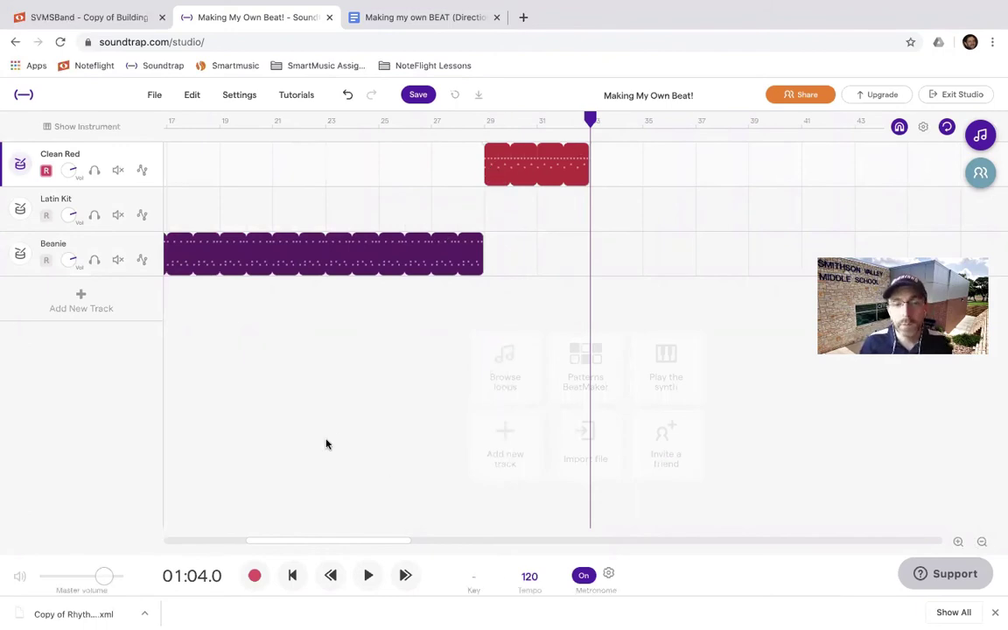
Turn off loop playback so the song can play straight through
left_click_drag(382, 542, 207, 553)
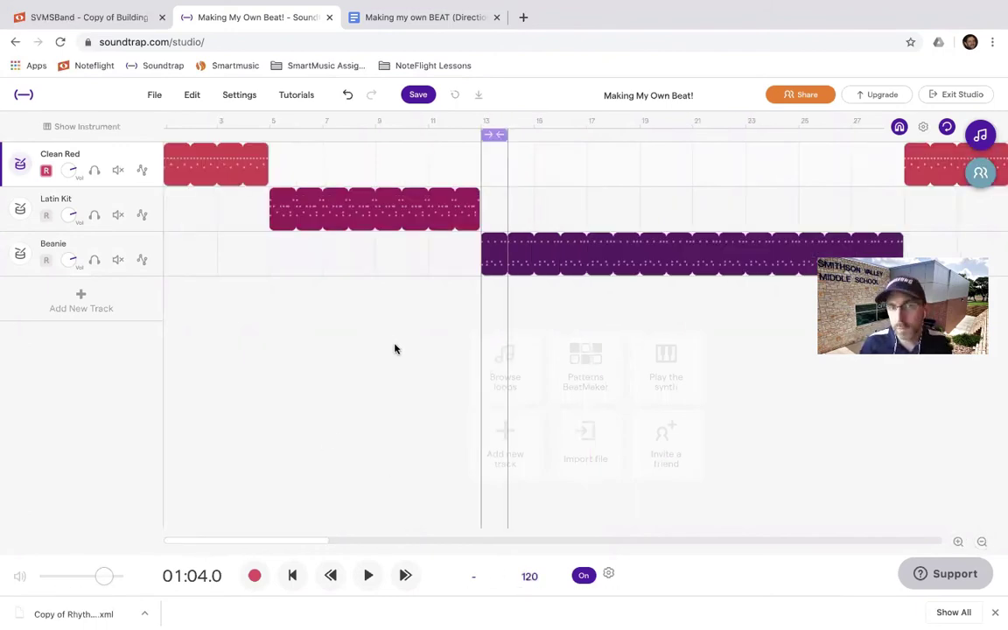
left_click(375, 210)
left_click_drag(464, 135, 468, 140)
left_click(468, 137)
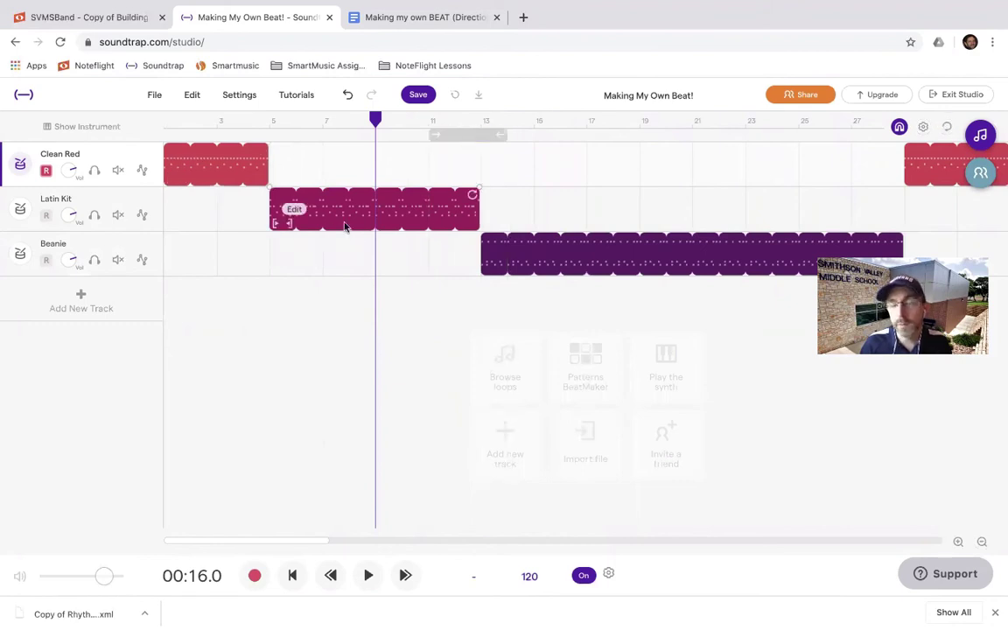
Play the song from measure 1, skipping ahead to hear the changes into the Beanie section and the closing Clean Red section
left_click(163, 121)
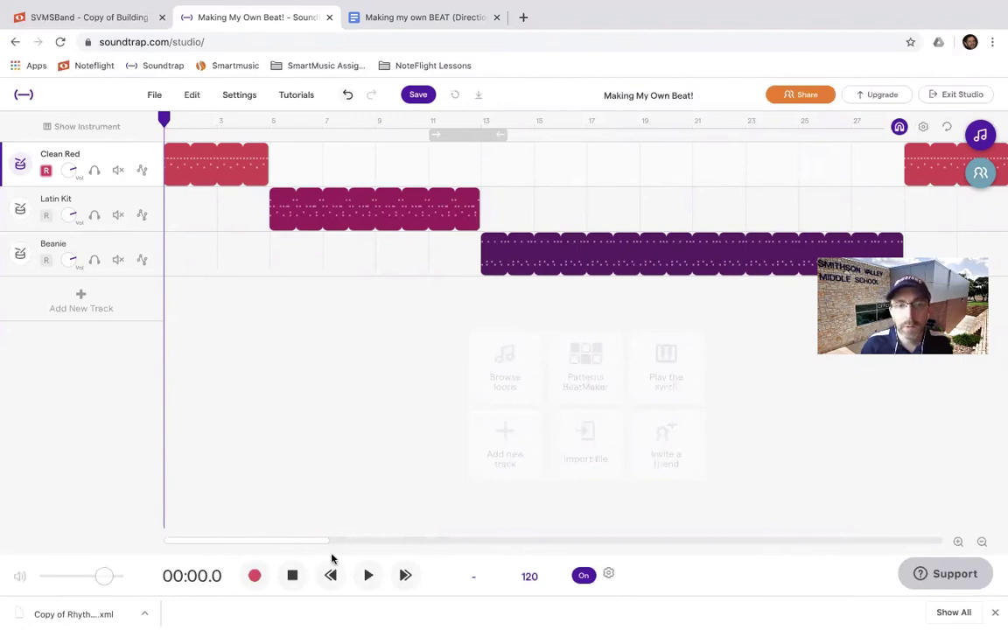
left_click(368, 575)
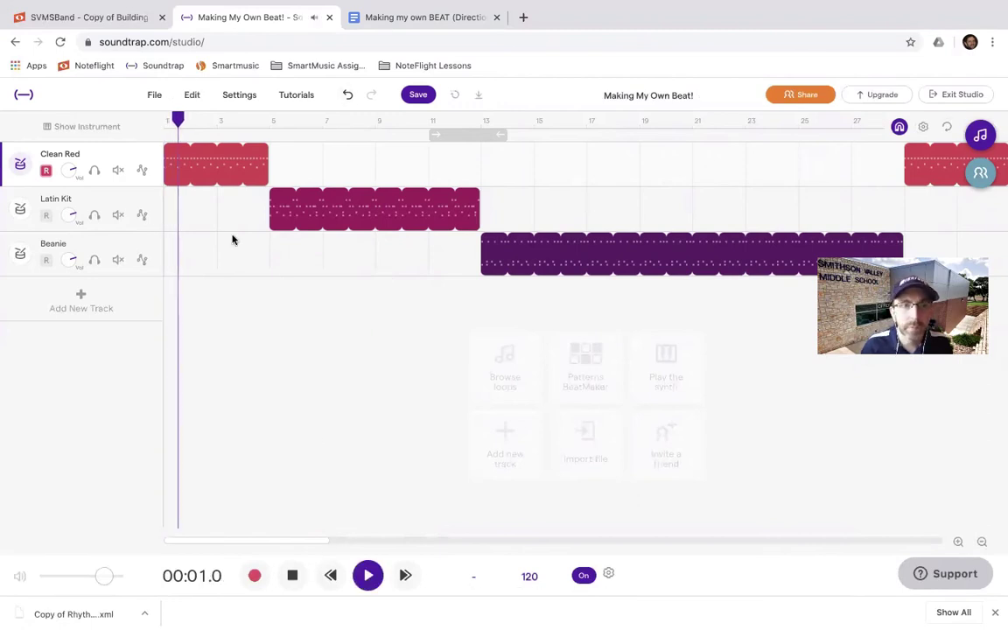
left_click(182, 164)
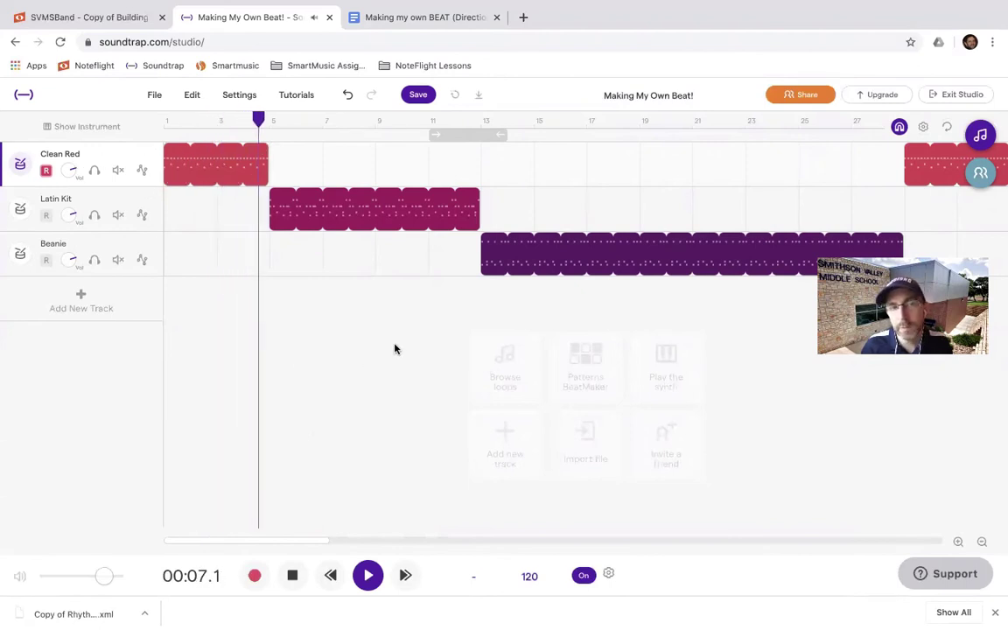
mouse_move(332, 219)
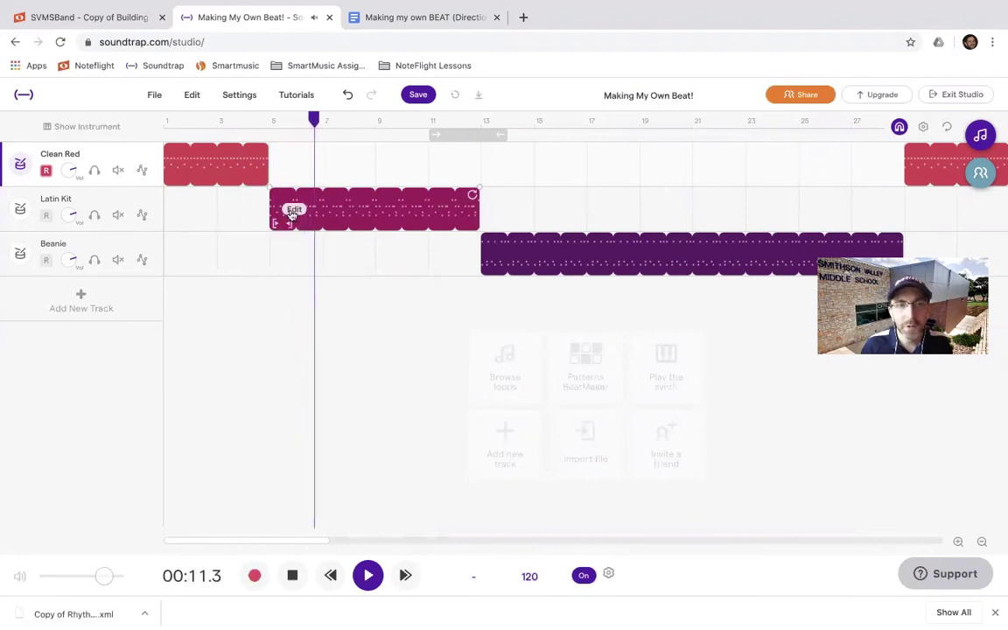
left_click(344, 212)
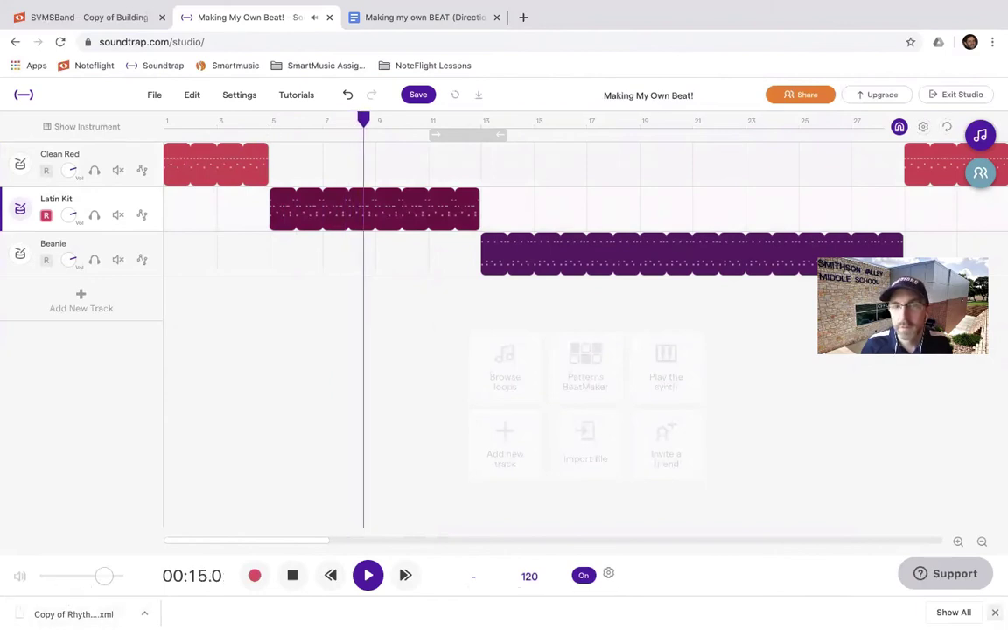
left_click(488, 119)
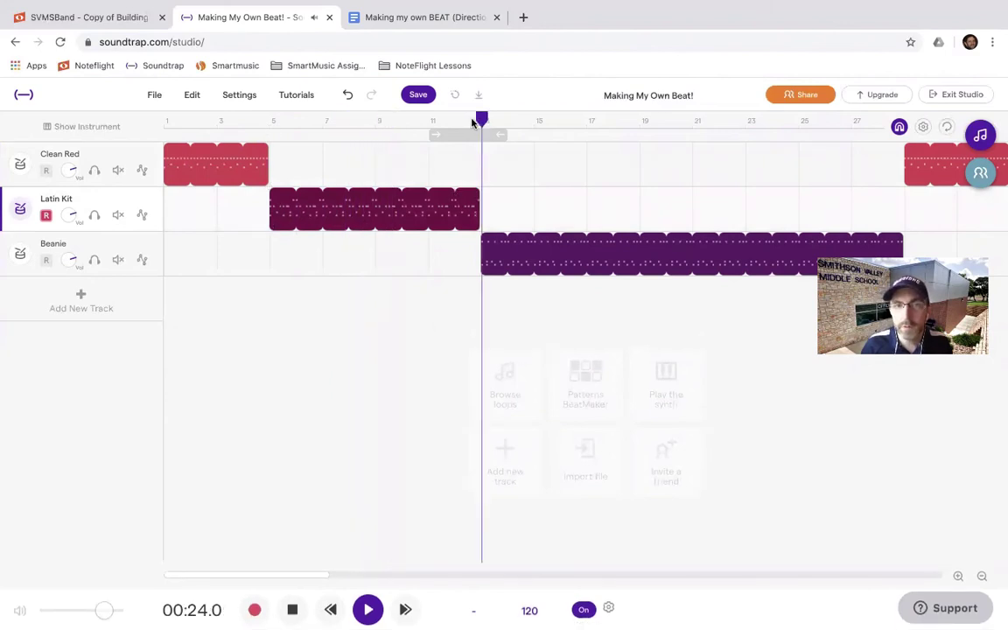
left_click(448, 120)
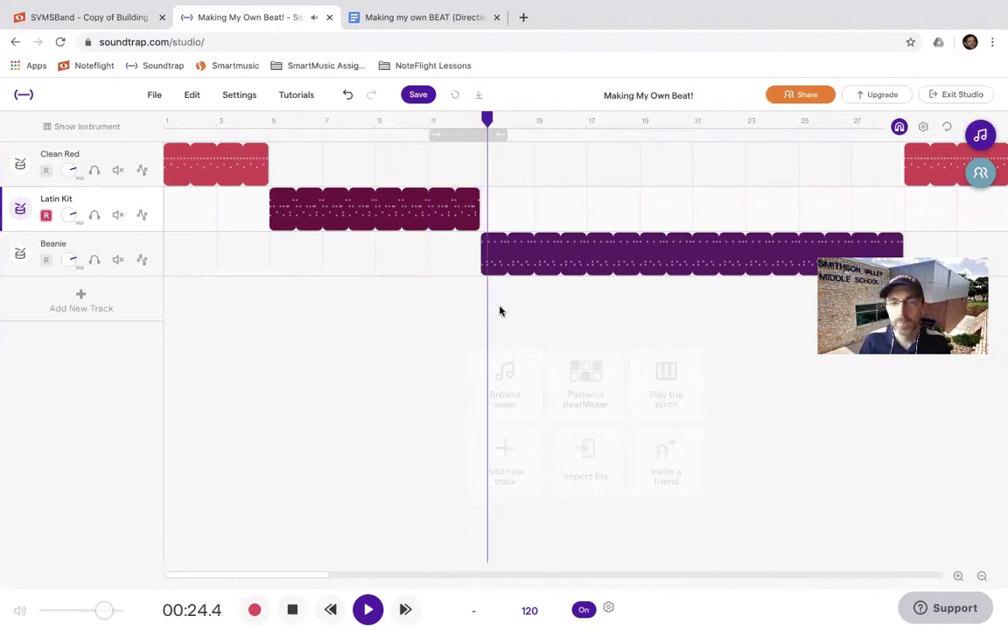
left_click_drag(322, 576, 366, 592)
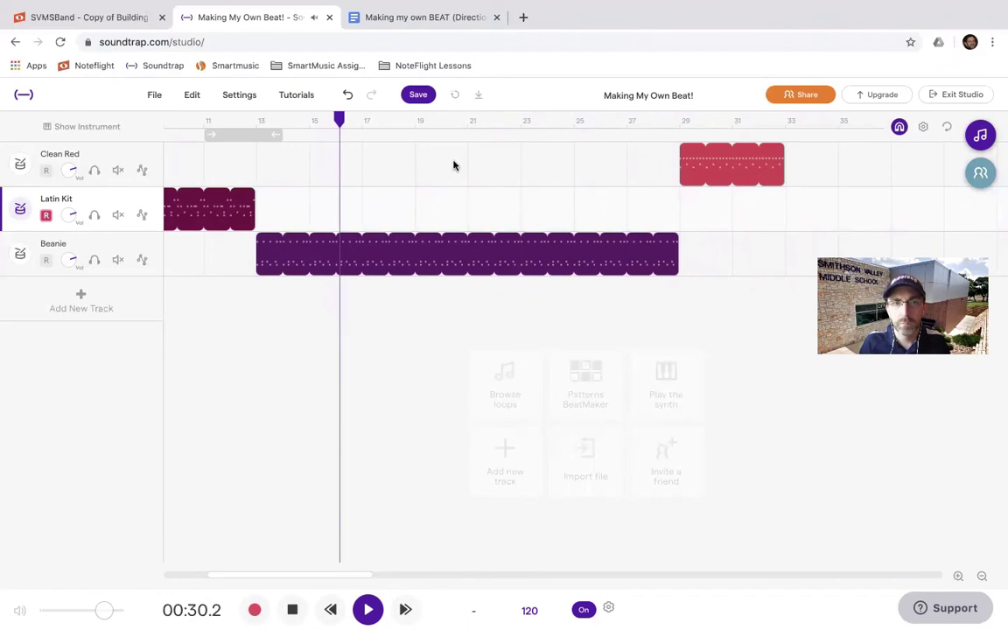
left_click(626, 120)
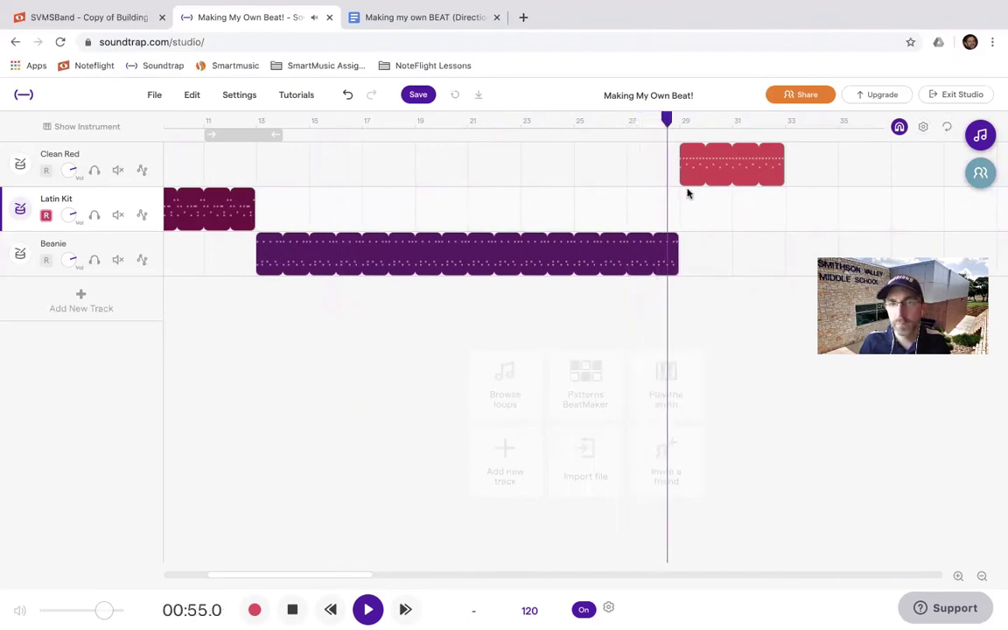
mouse_move(700, 180)
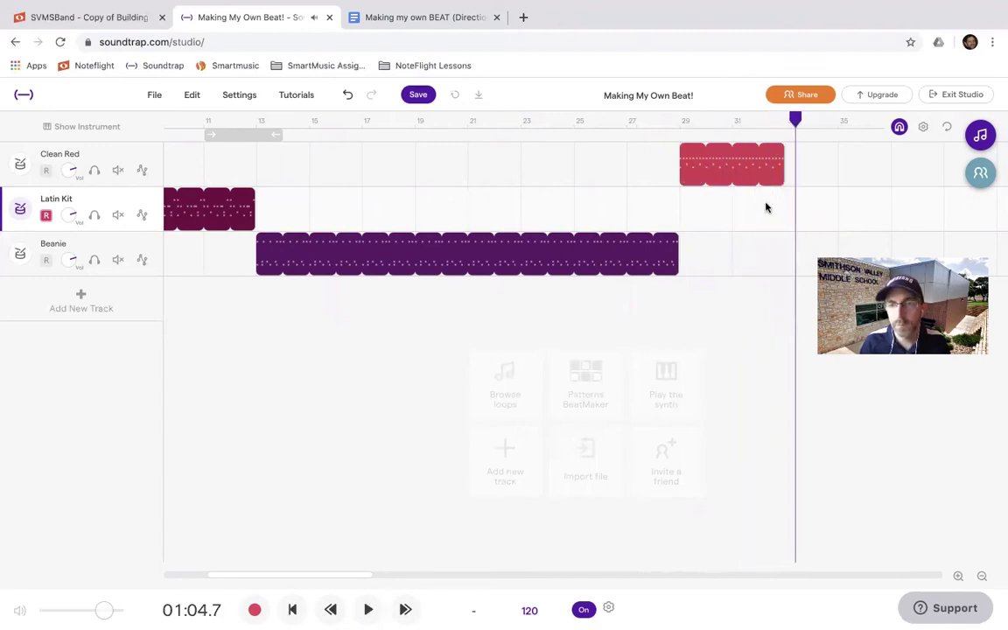
Save the song and read steps 9 and 10 in the directions document
left_click(418, 96)
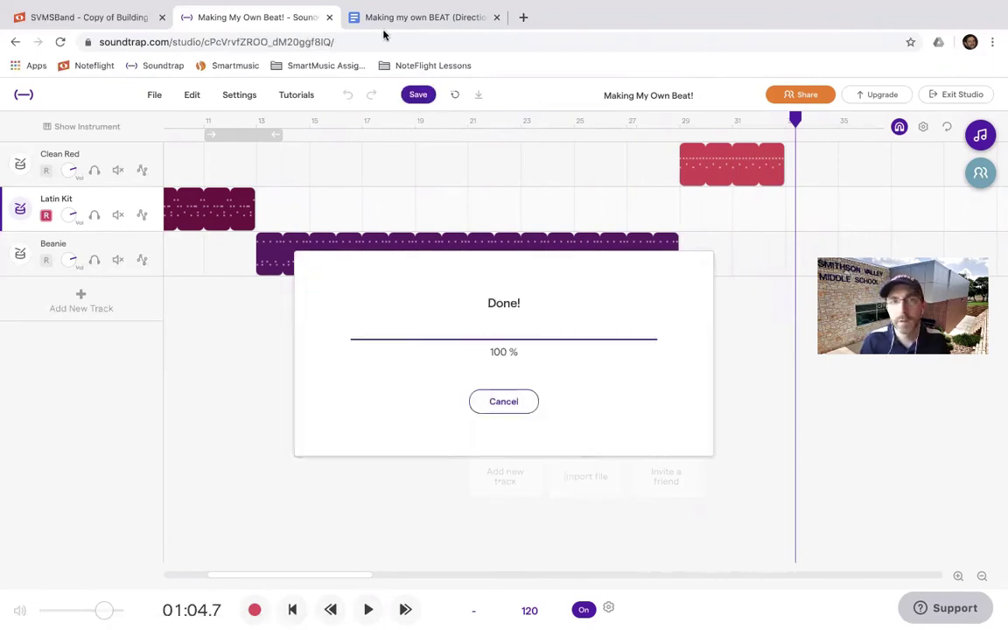
key("ctrl+Tab")
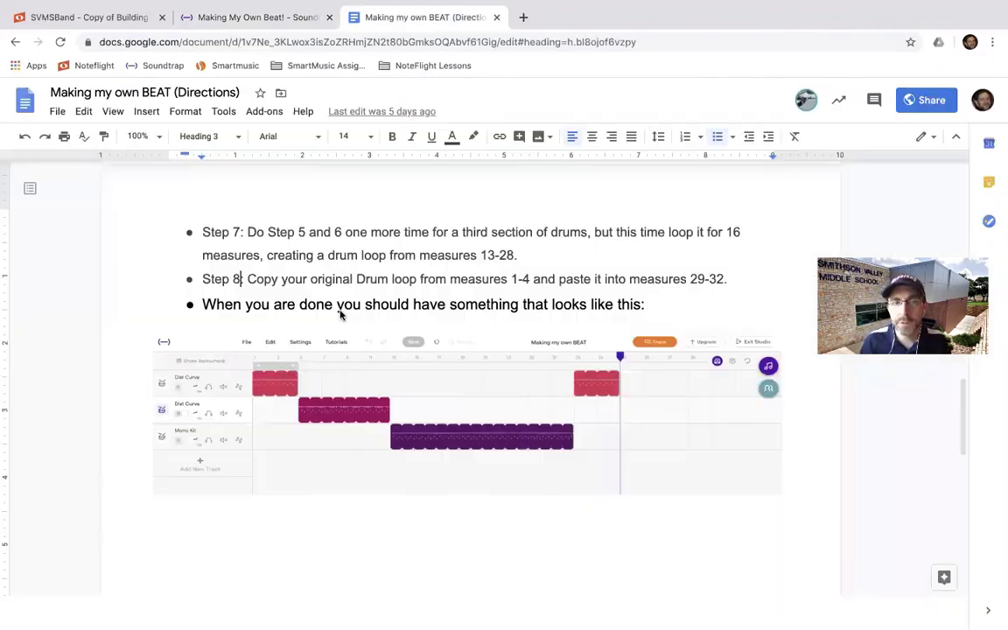
scroll(455, 335, "down", 5)
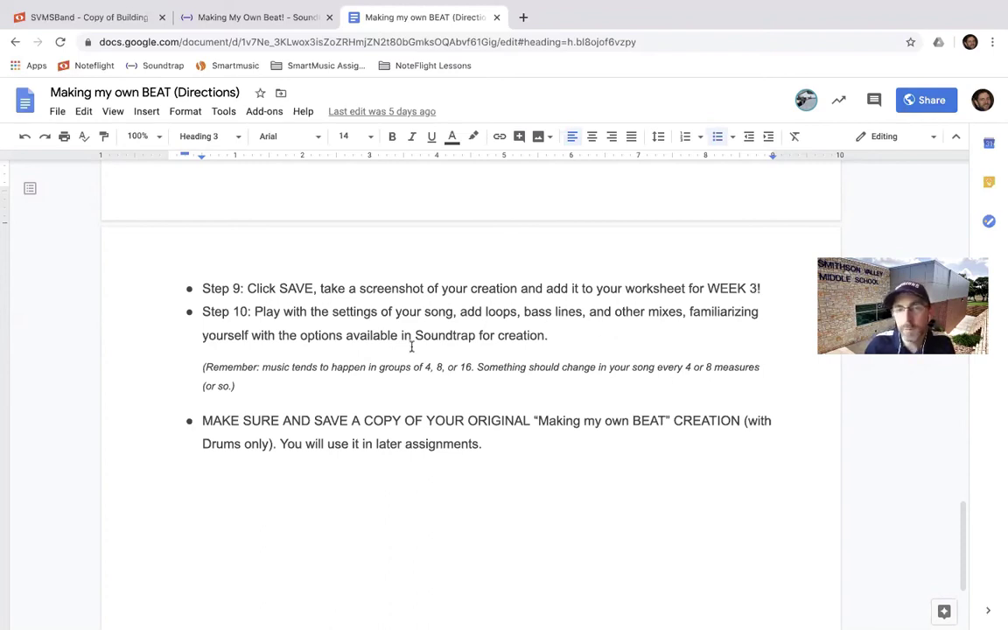
Switch back to Soundtrap, open the loop library and browse the Beats category
left_click(252, 18)
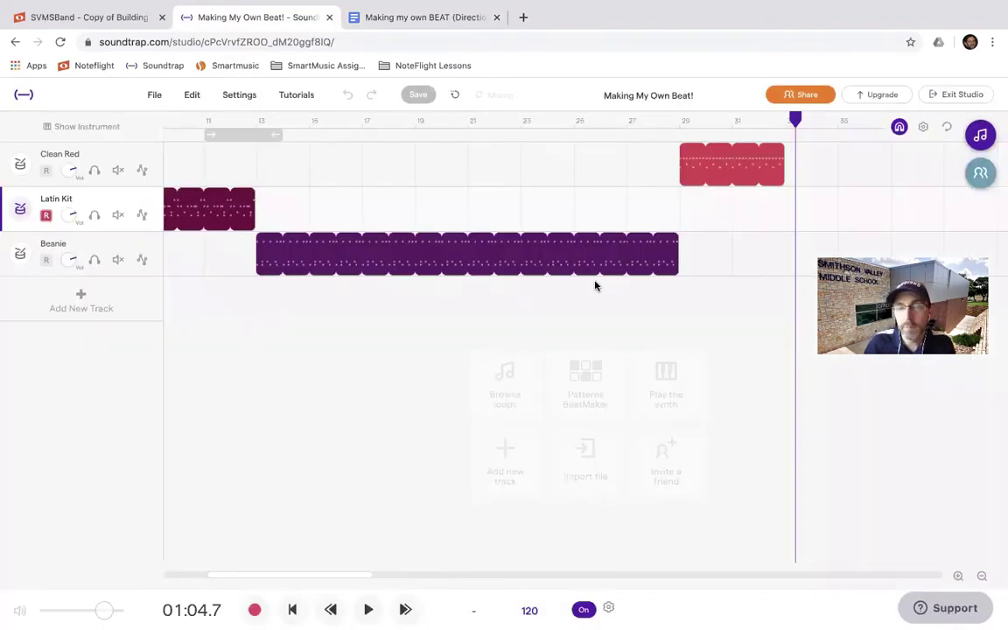
left_click(983, 136)
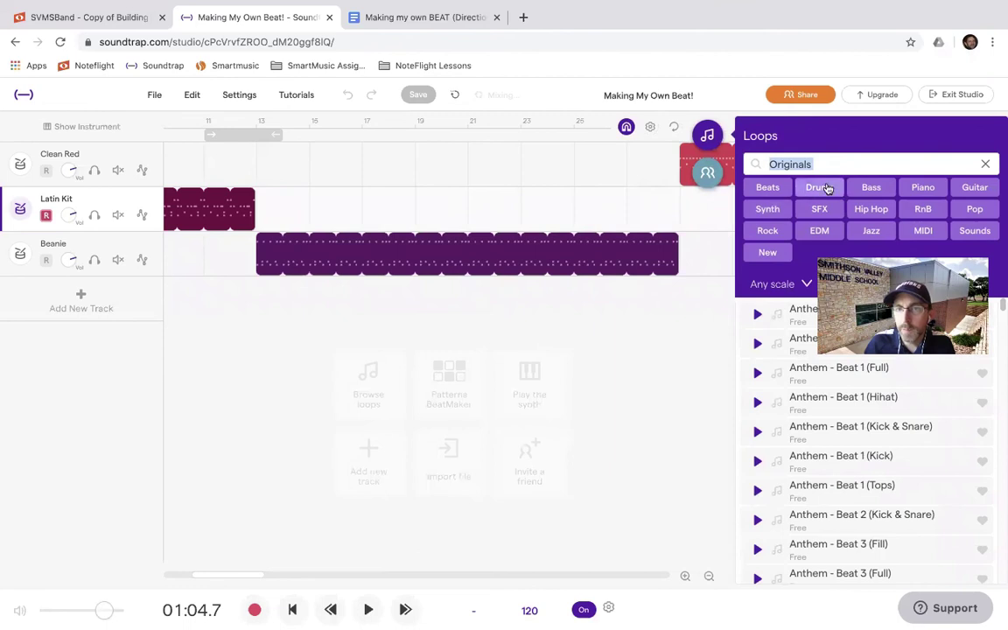
left_click(767, 188)
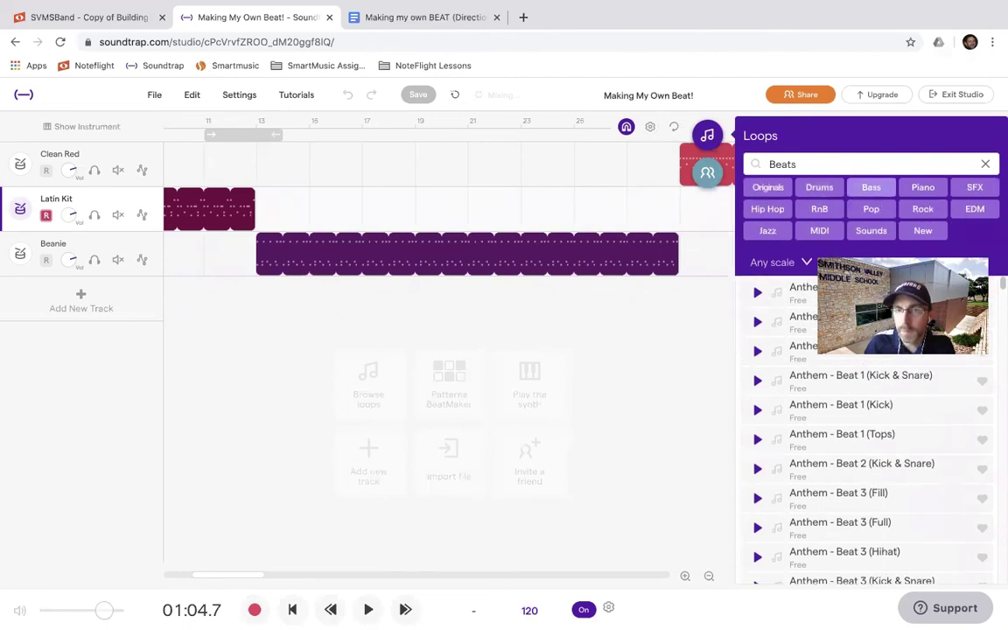
Browse the Beats loops down to the "Two" series near the end of the list and preview Two - Drum Fill 2
scroll(879, 401, "down", 2)
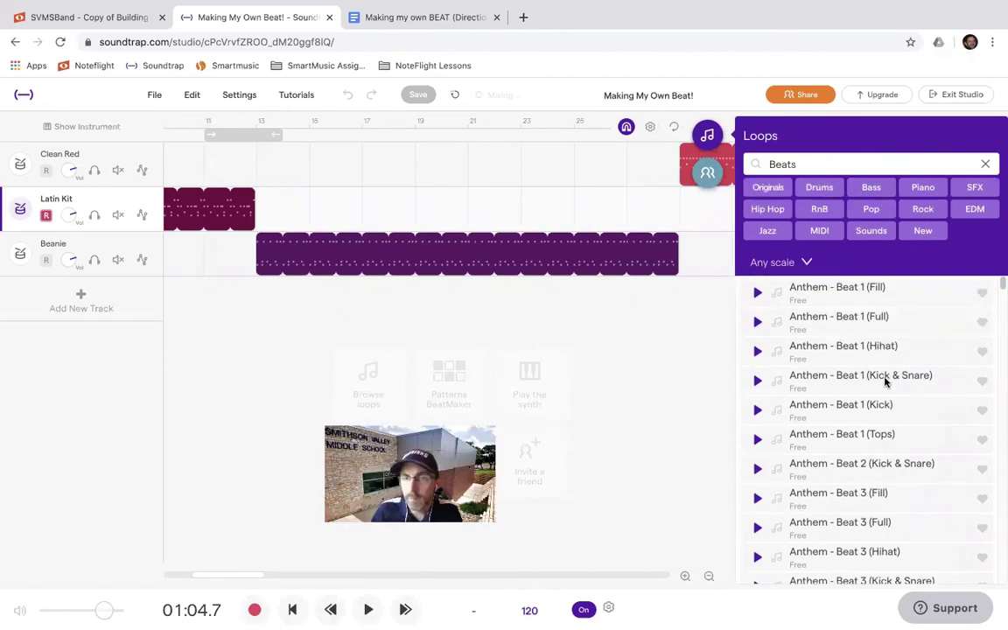
scroll(884, 378, "down", 15)
scroll(998, 321, "down", 3)
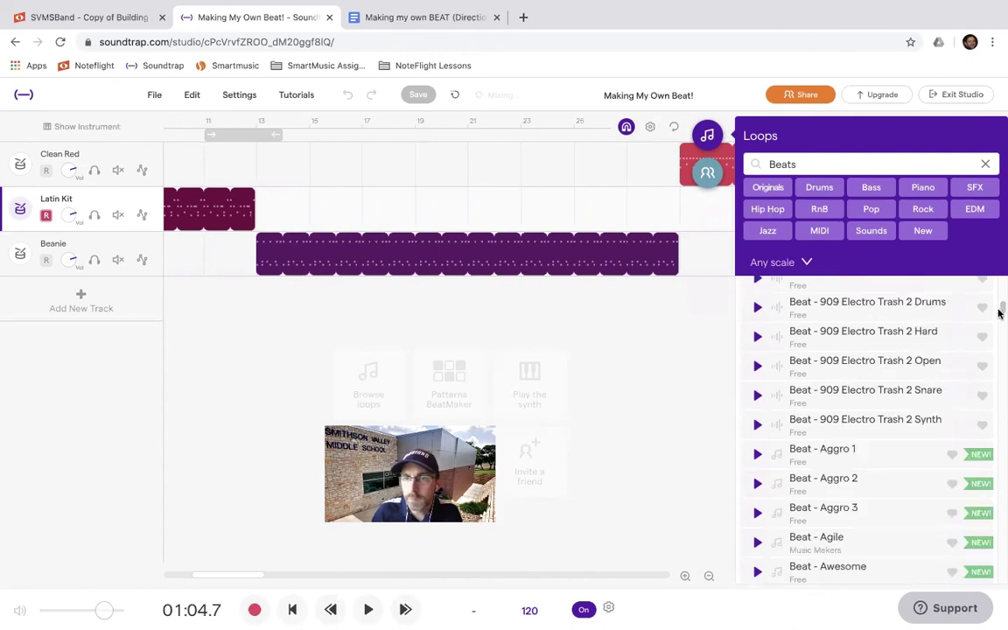
left_click_drag(998, 338, 998, 604)
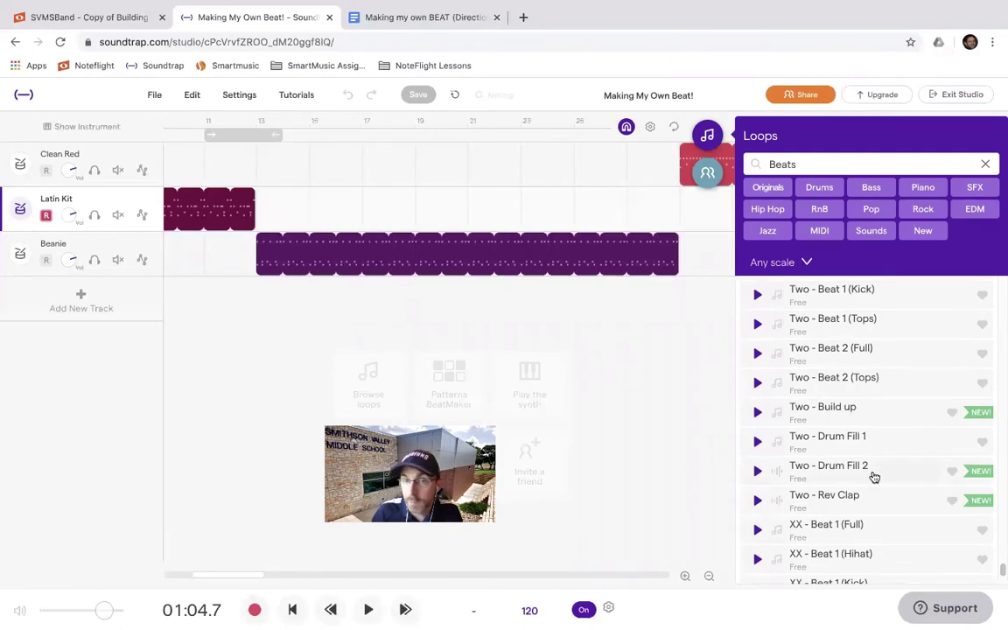
left_click(769, 473)
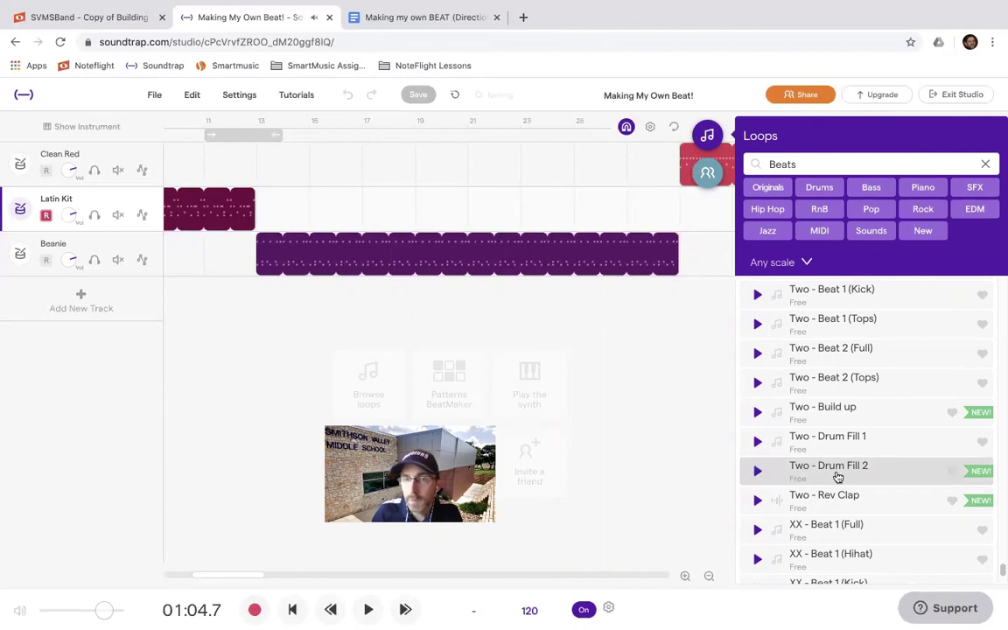
Add the Two - Drum Fill 2 loop on a new track, move its clip to start at measure 31, and set the playhead there
left_click_drag(804, 432, 665, 307)
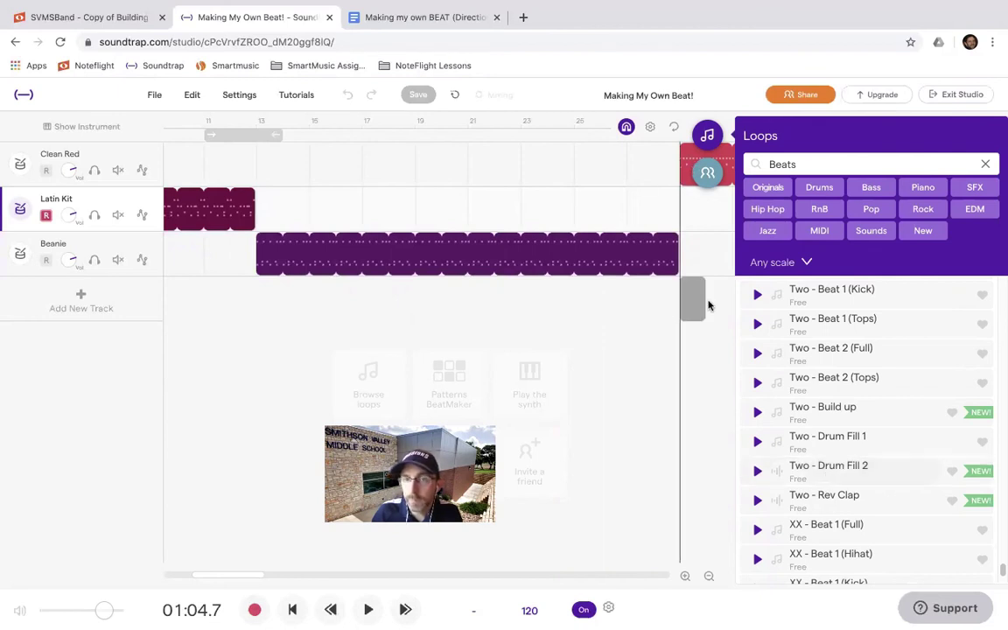
left_click_drag(810, 300, 677, 307)
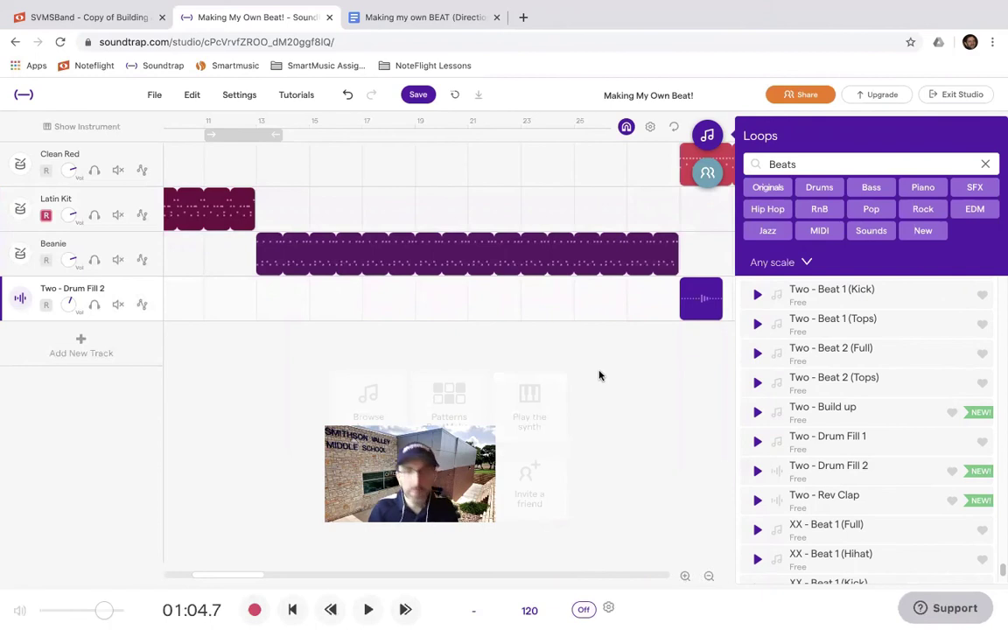
scroll(598, 374, "right", 5)
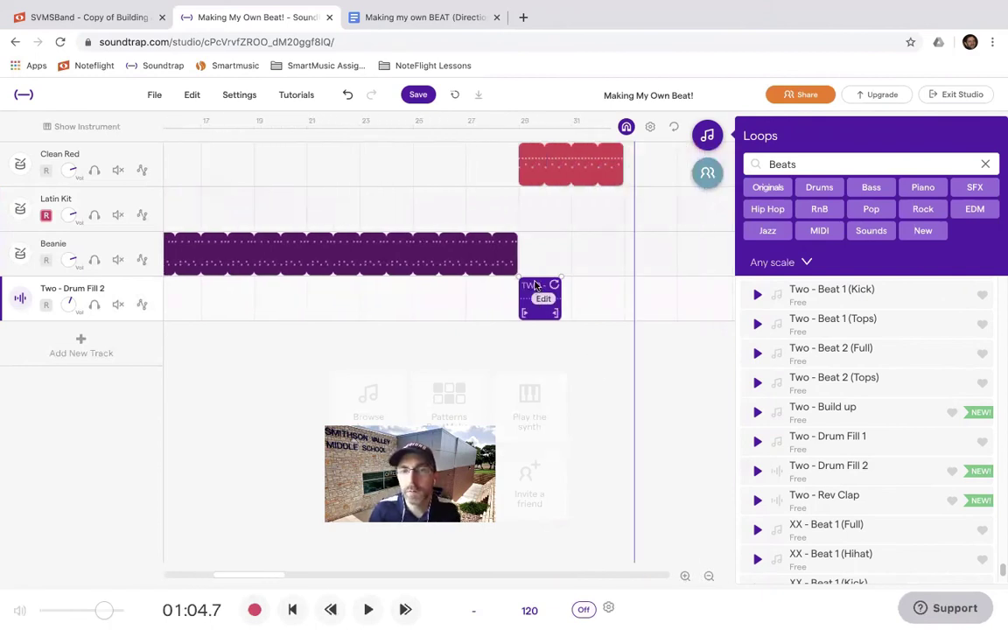
left_click_drag(531, 286, 597, 284)
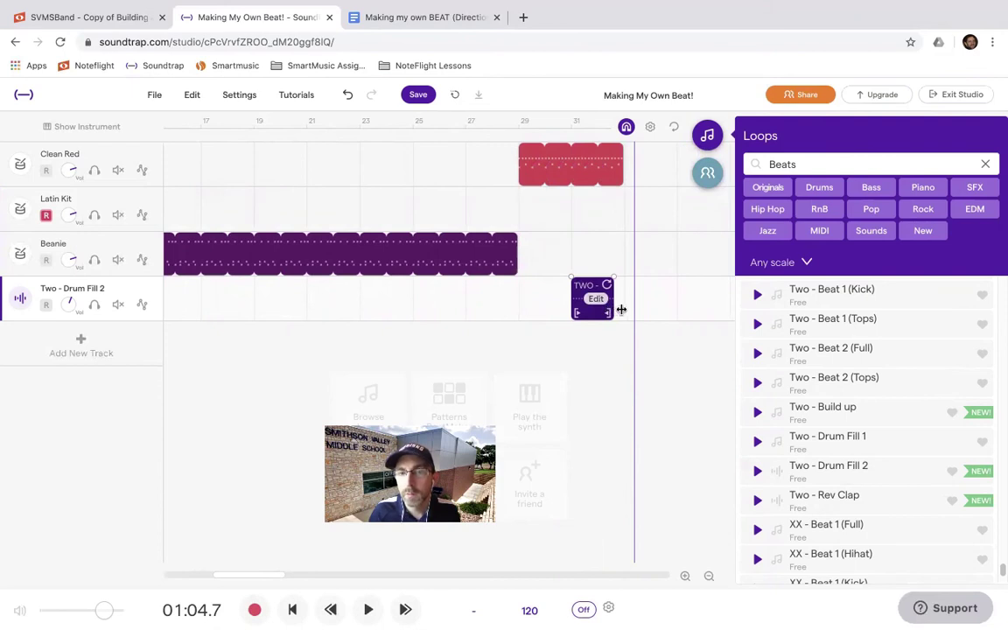
left_click(571, 121)
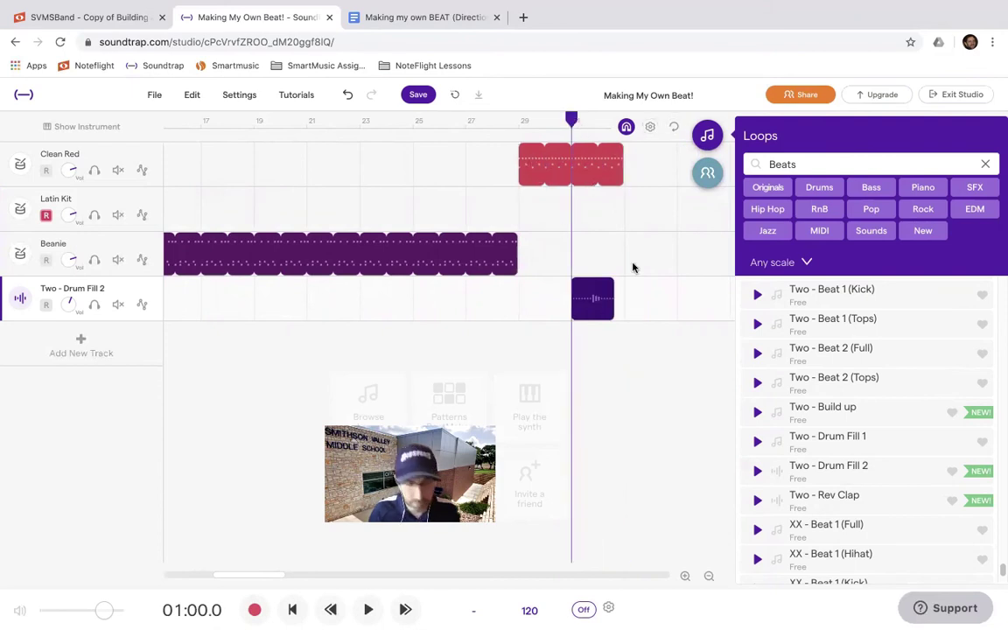
Shift and trim the Two - Drum Fill 2 clip so it ends with Clean Red at measure 33, and play the ending
scroll(633, 268, "up", 5)
left_click_drag(390, 315, 518, 298)
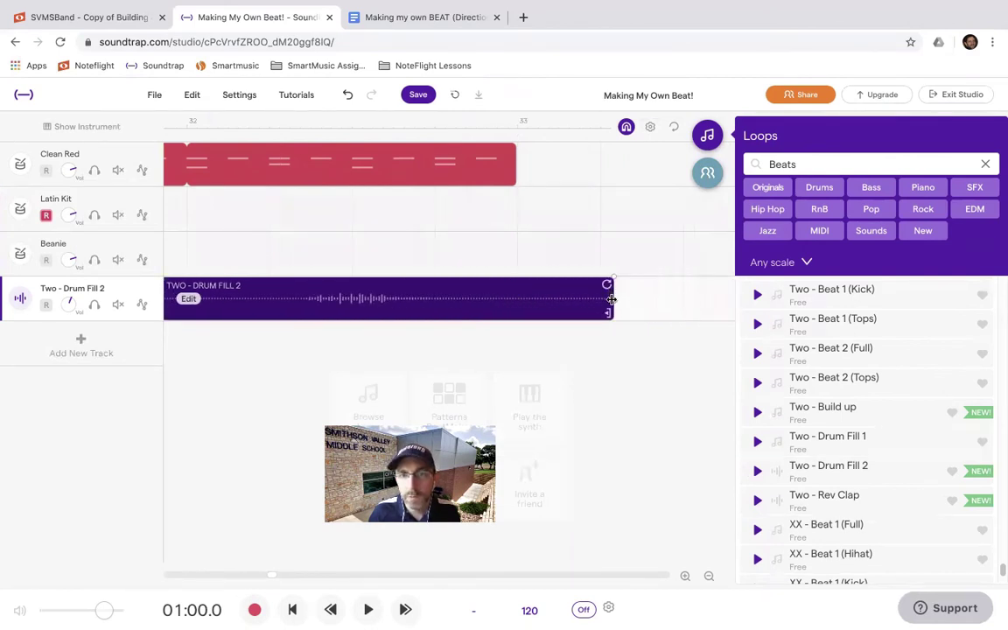
left_click_drag(609, 303, 470, 302)
left_click(247, 120)
key("space")
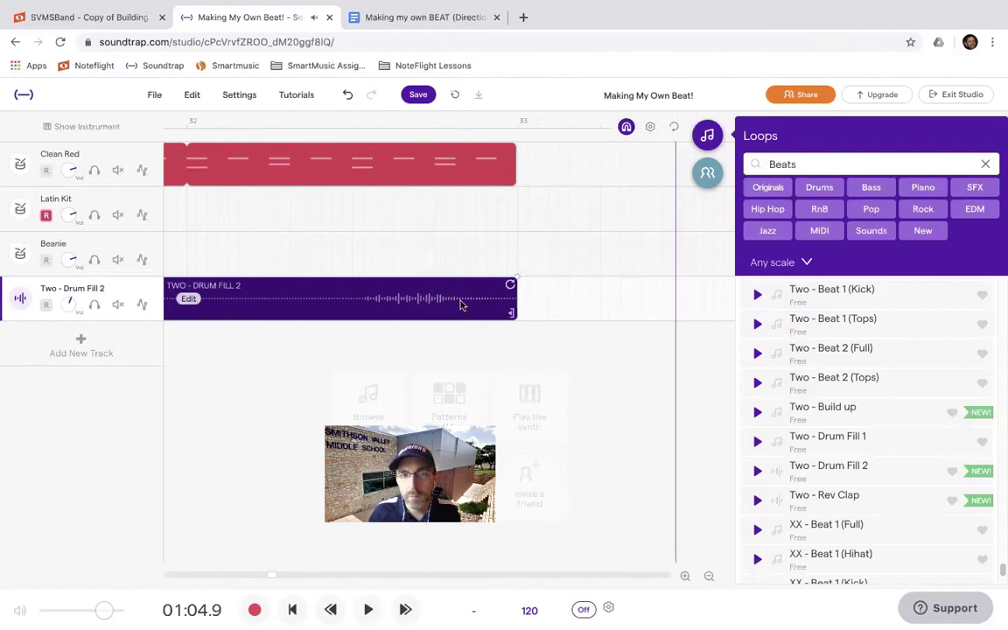
Preview the Two - Build up and Two - Beat 2 (Tops) loops and bring measures 9 to 11 of the arrangement into view
scroll(332, 331, "down", 3)
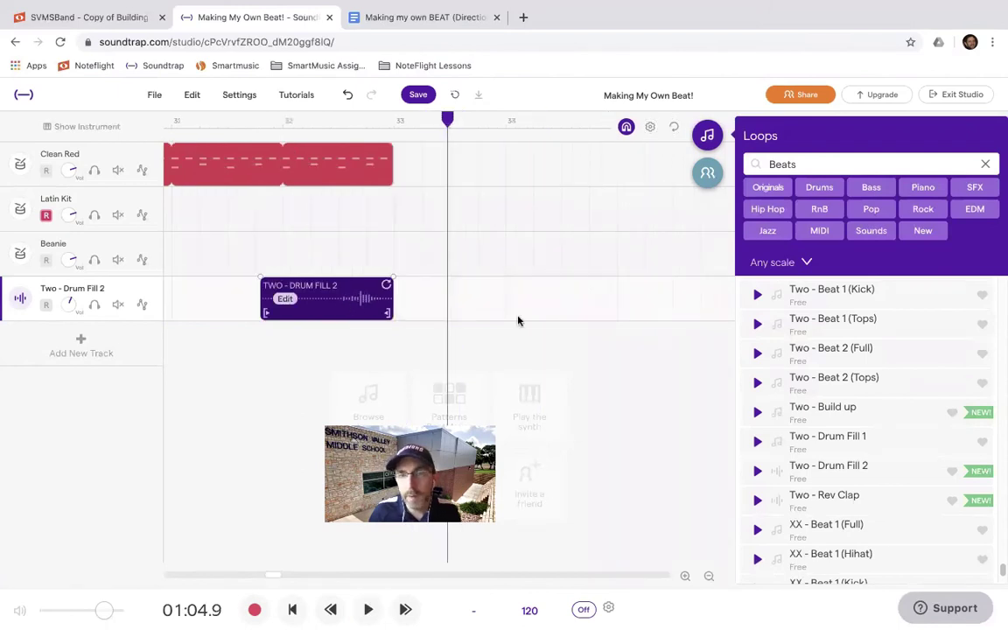
left_click(759, 413)
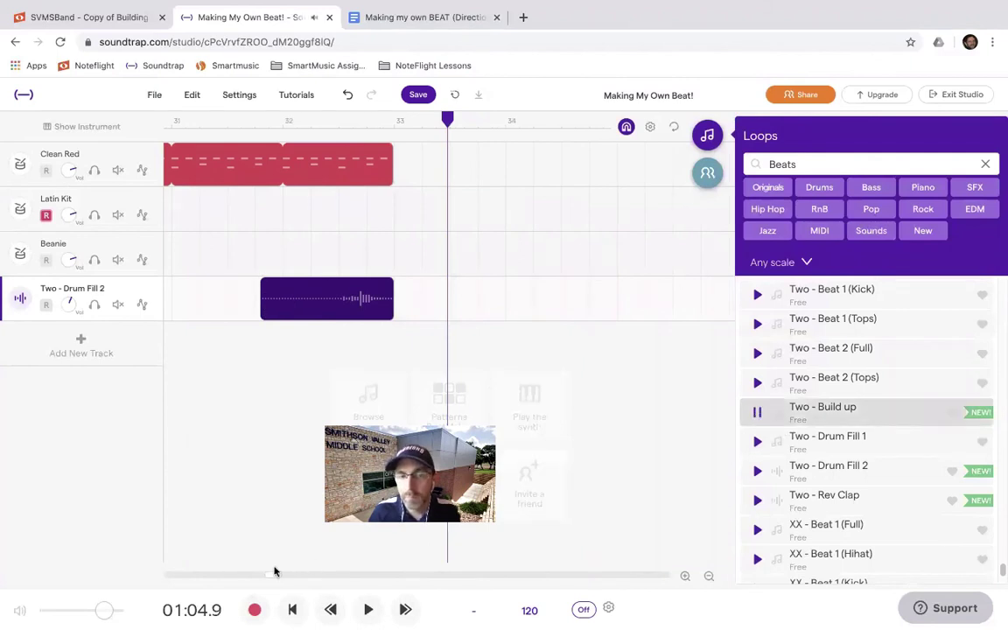
left_click_drag(273, 579, 196, 584)
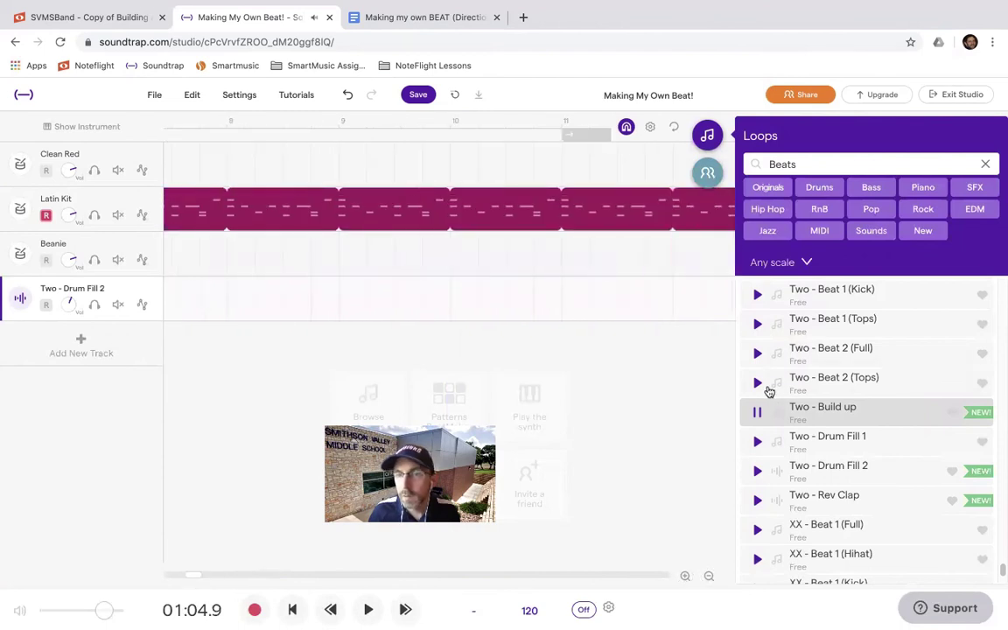
left_click(825, 392)
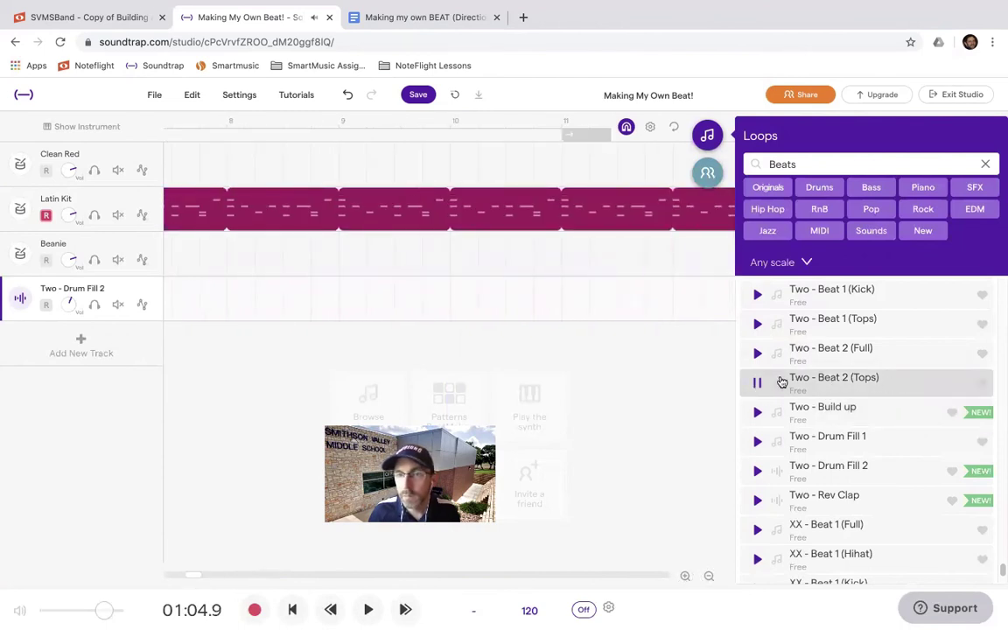